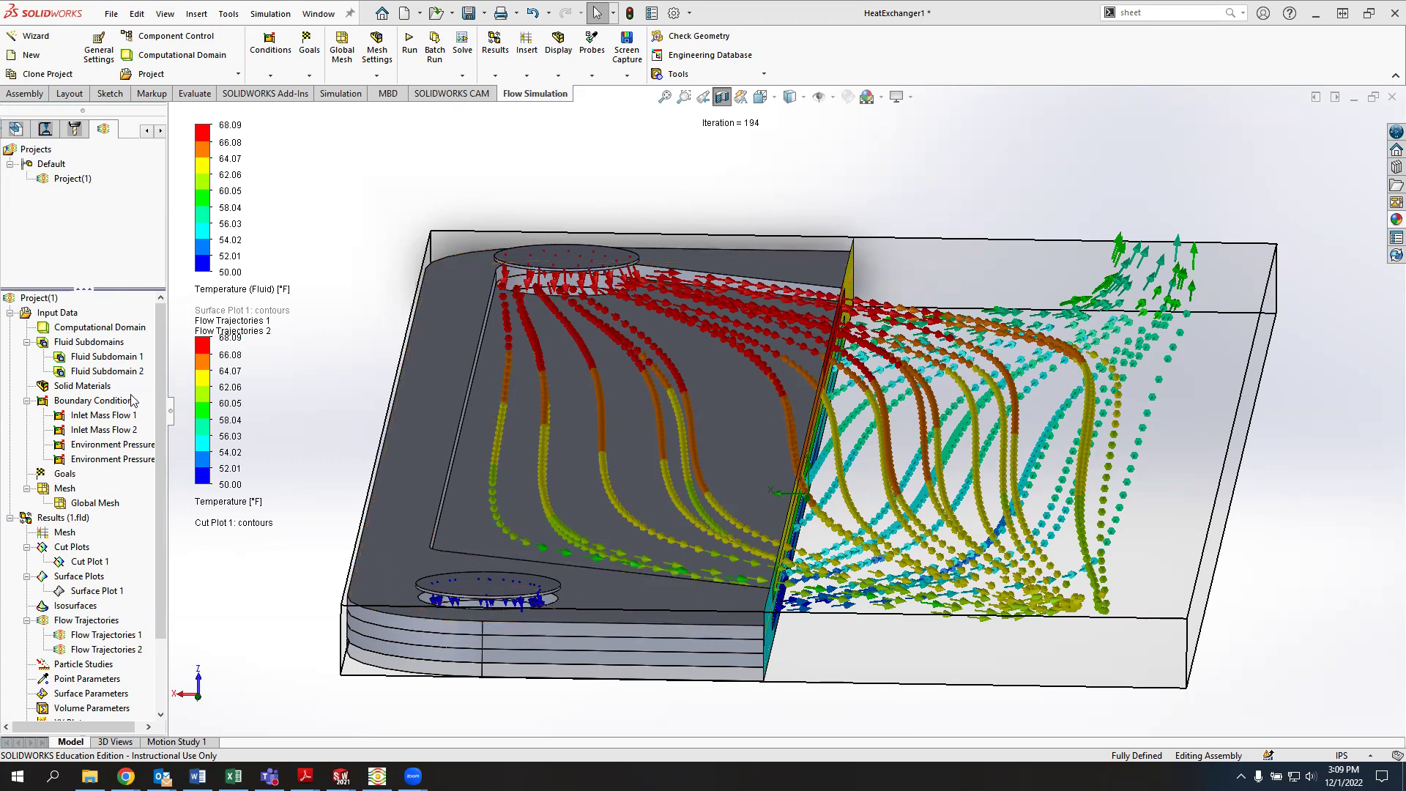
Open the BackPlate part from the assembly's feature tree, examine its flat shape from several angles, and return to the assembly
left_click(149, 132)
left_click(149, 132)
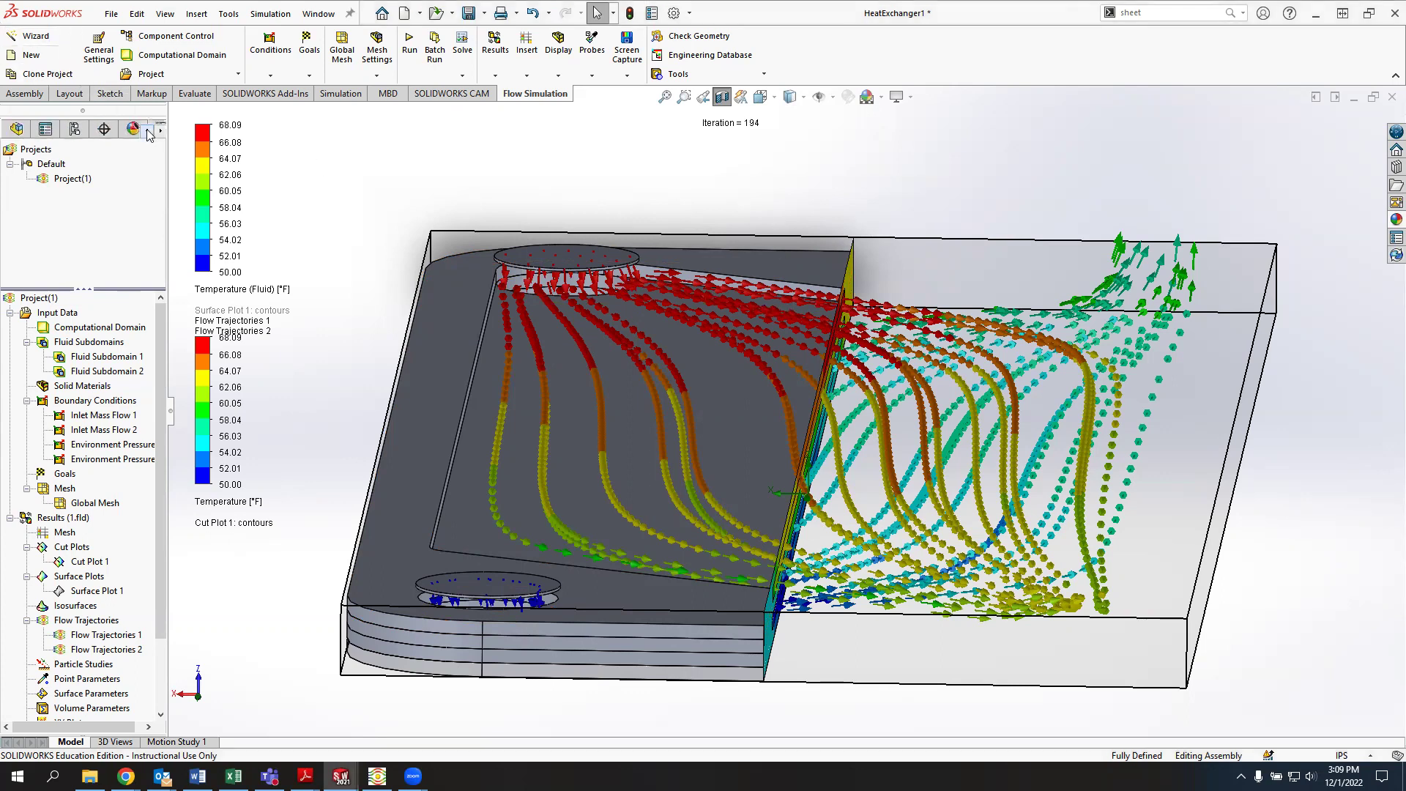
left_click(12, 132)
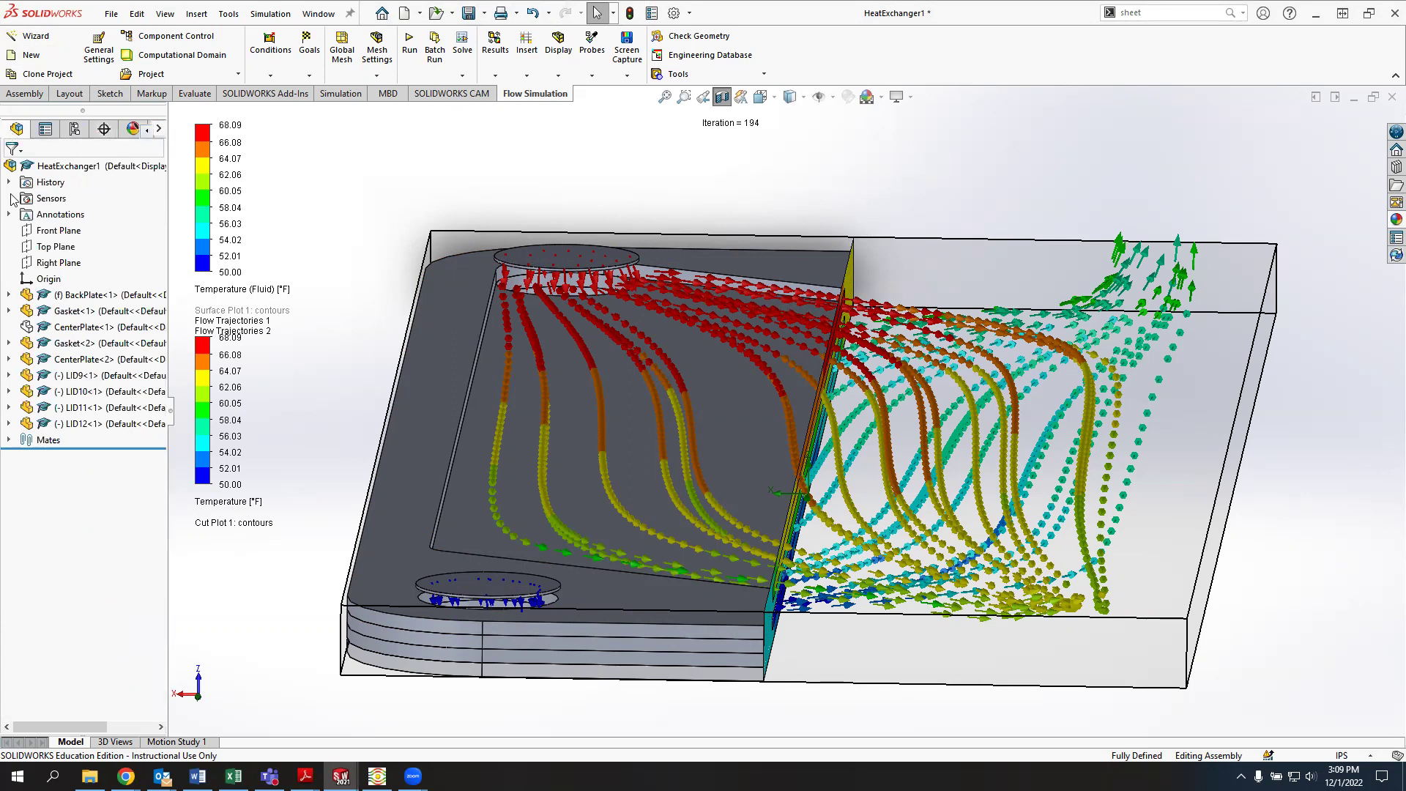
left_click(80, 296)
right_click(81, 295)
key("Escape")
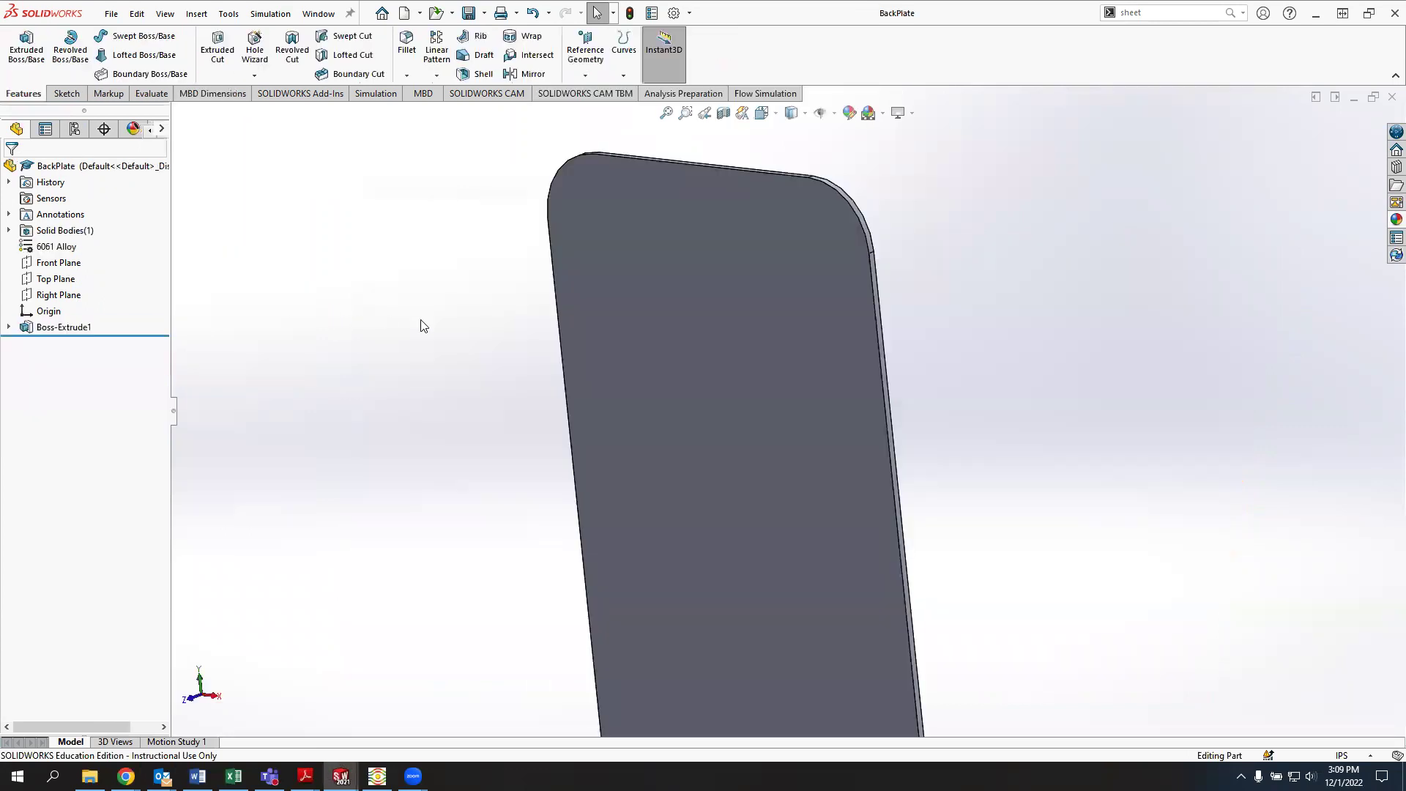
scroll(655, 434, "up", 5)
middle_click_drag(772, 586, 879, 301)
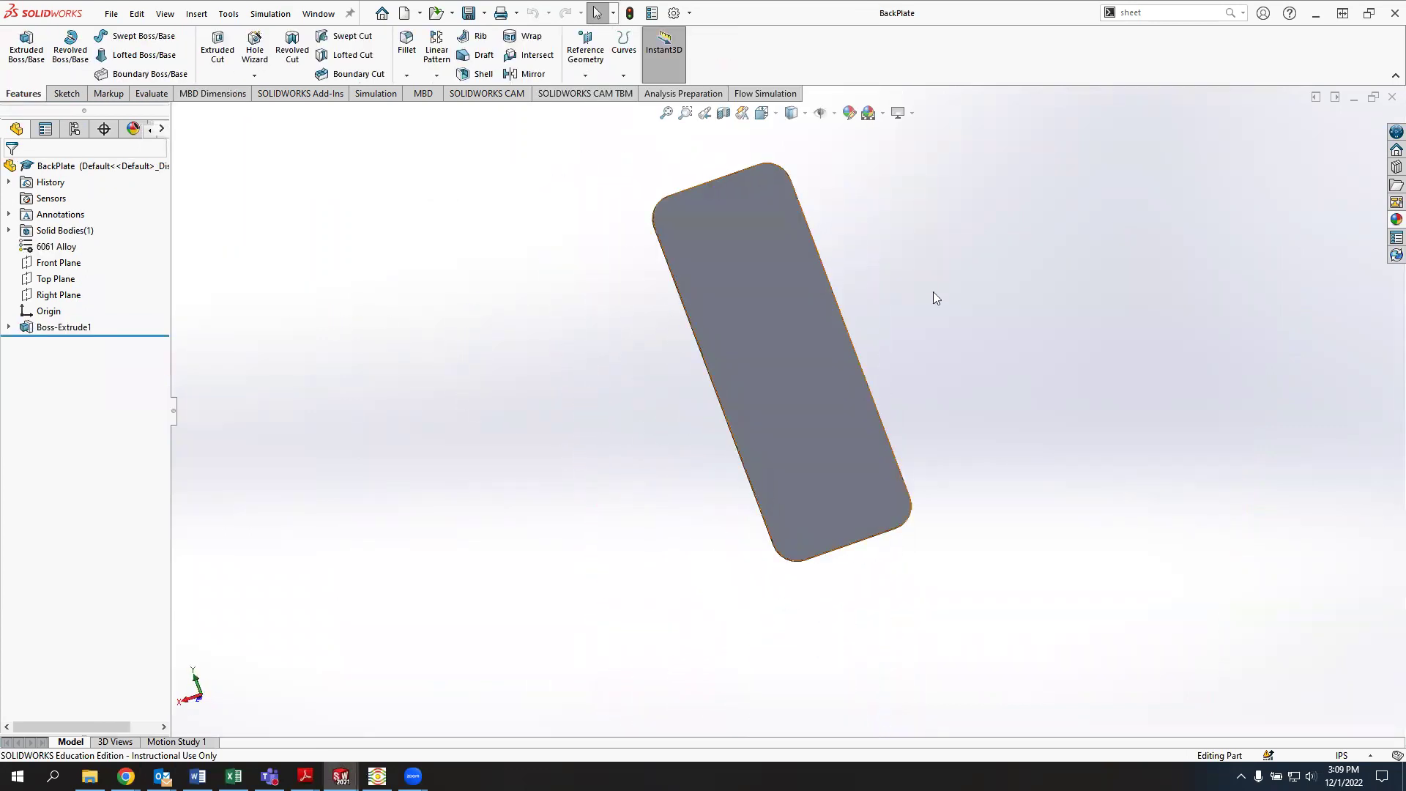
scroll(879, 301, "down", 4)
scroll(807, 325, "up", 1)
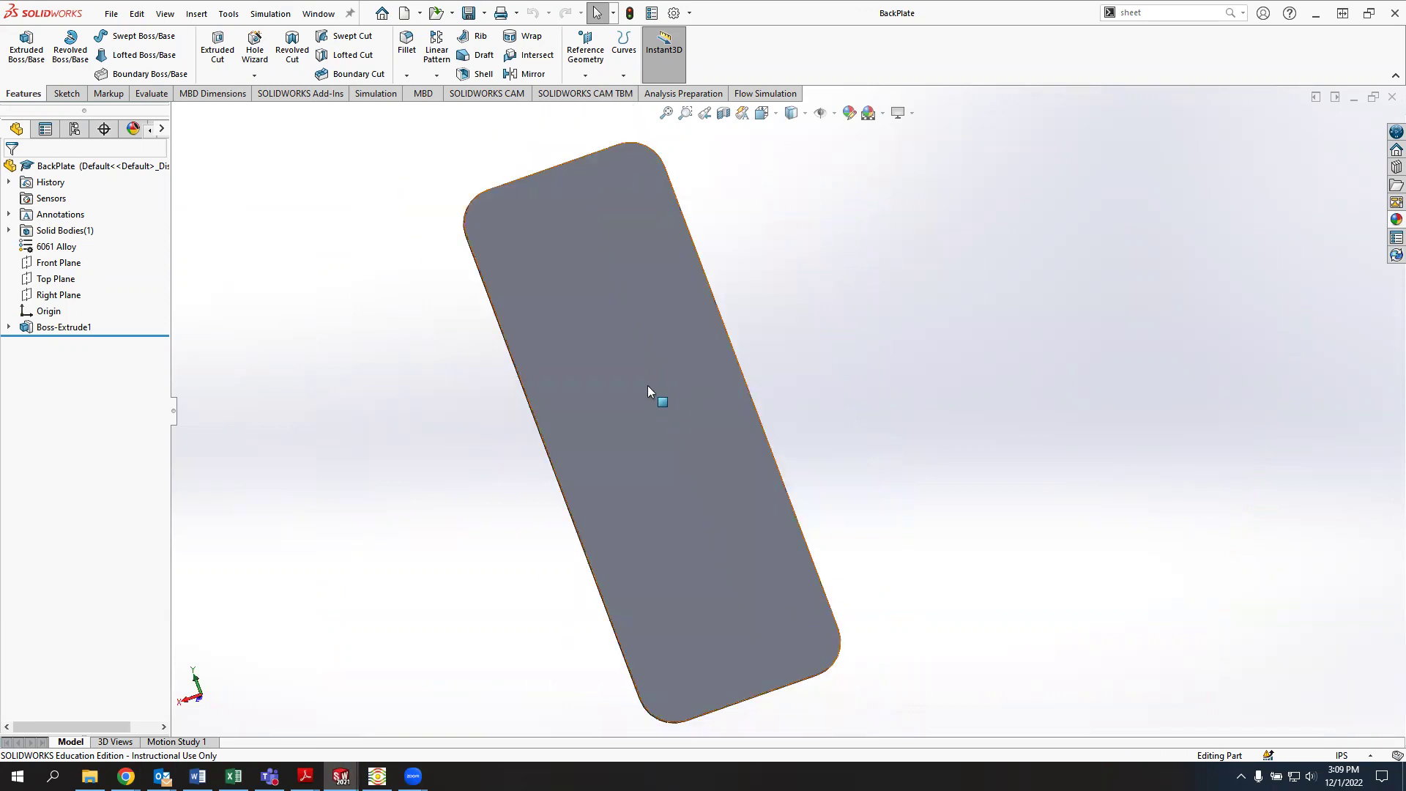
middle_click_drag(508, 333, 540, 229)
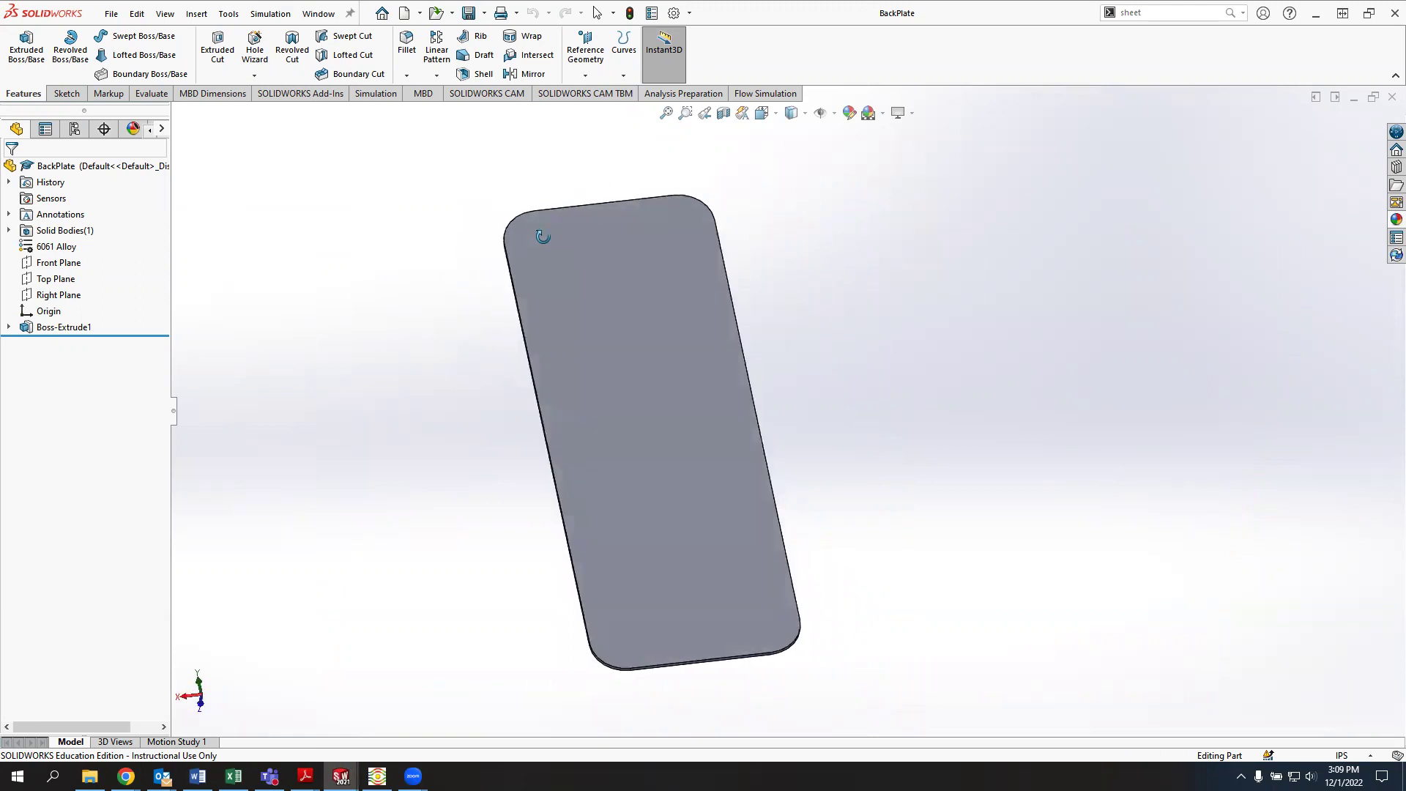
left_click(1352, 98)
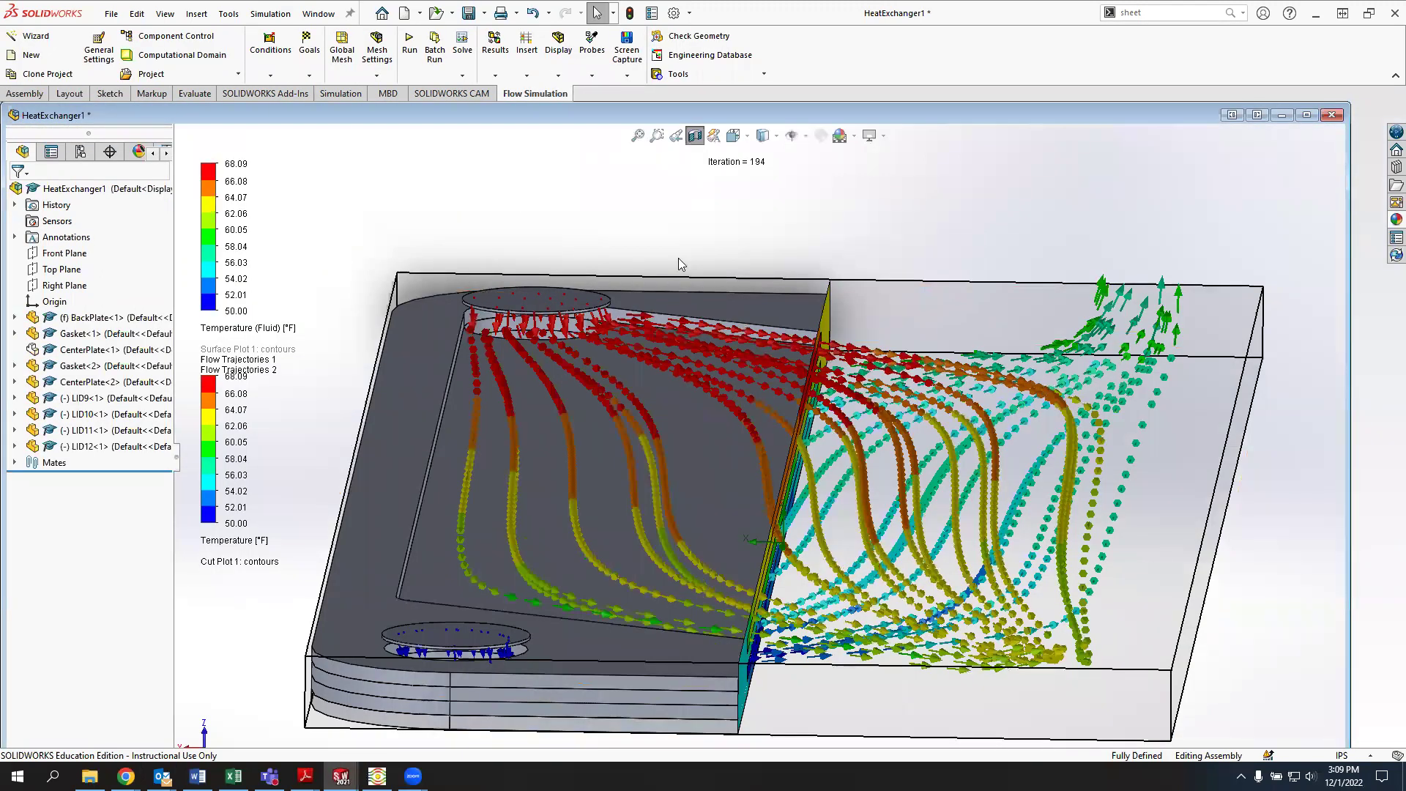
Open the Gasket part from the assembly, examine its ports and angled inner cutout from both sides, and close it
right_click(73, 334)
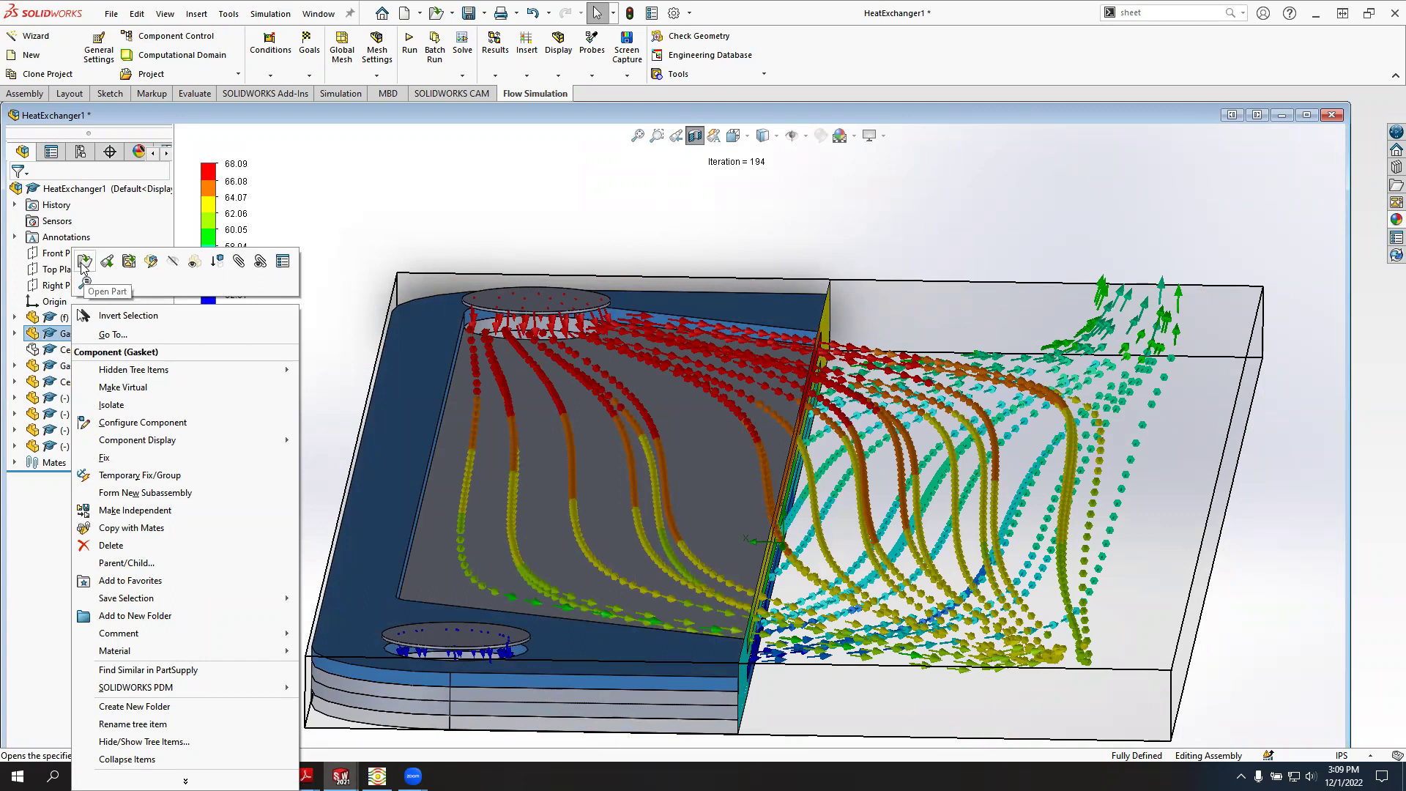
left_click(82, 265)
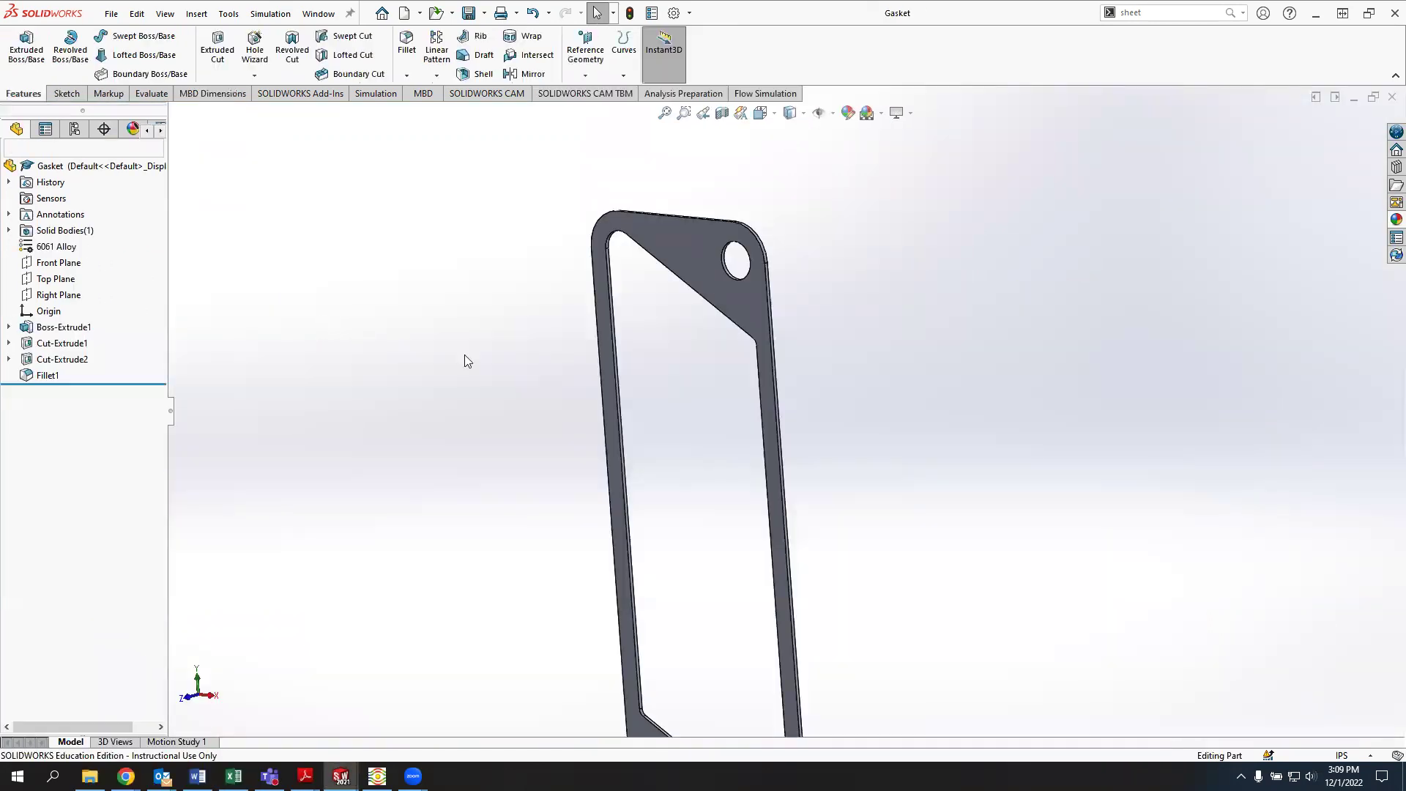
scroll(744, 476, "down", 2)
scroll(761, 424, "up", 2)
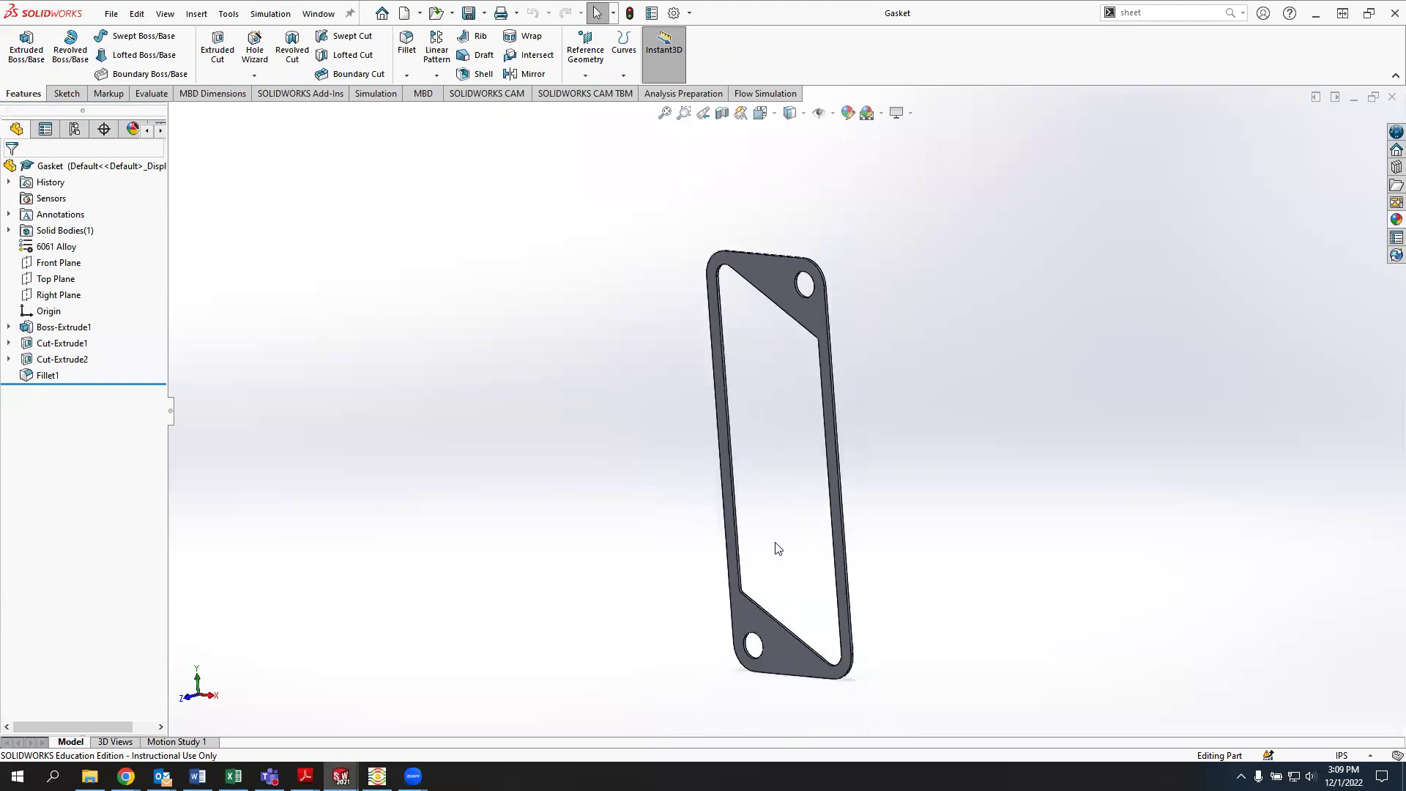
scroll(776, 562, "down", 3)
scroll(778, 559, "up", 1)
middle_click_drag(773, 550, 826, 517)
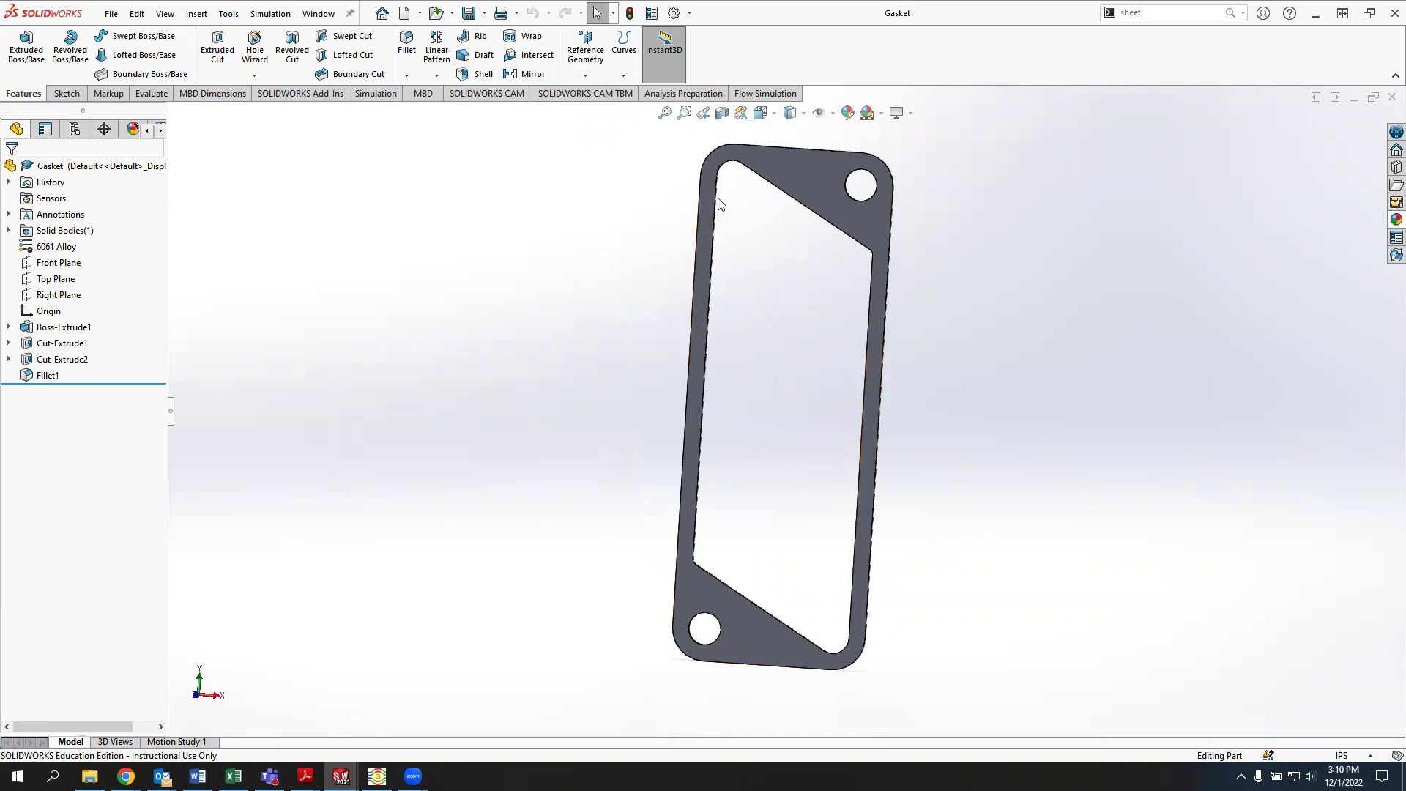
middle_click_drag(769, 502, 1082, 510)
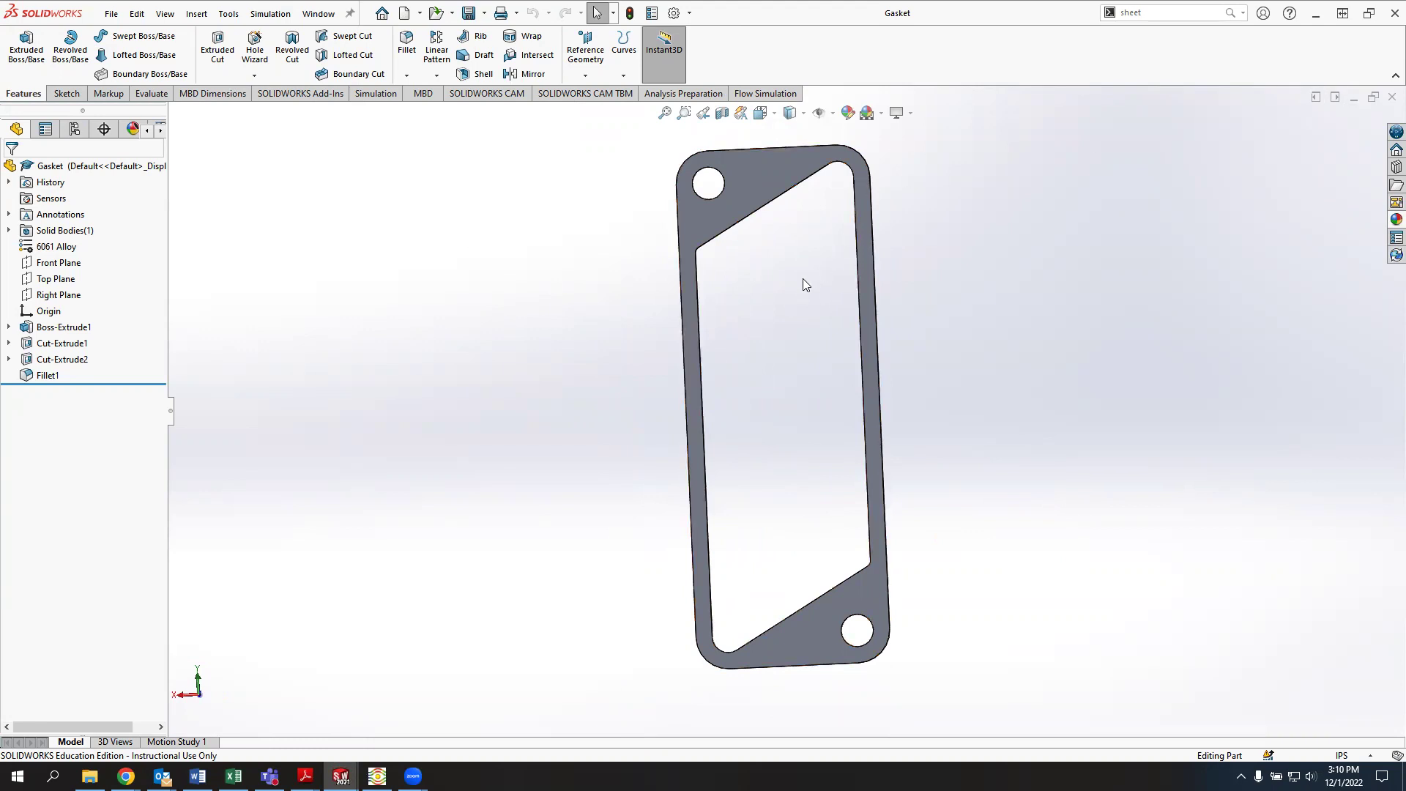
middle_click_drag(816, 282, 832, 276)
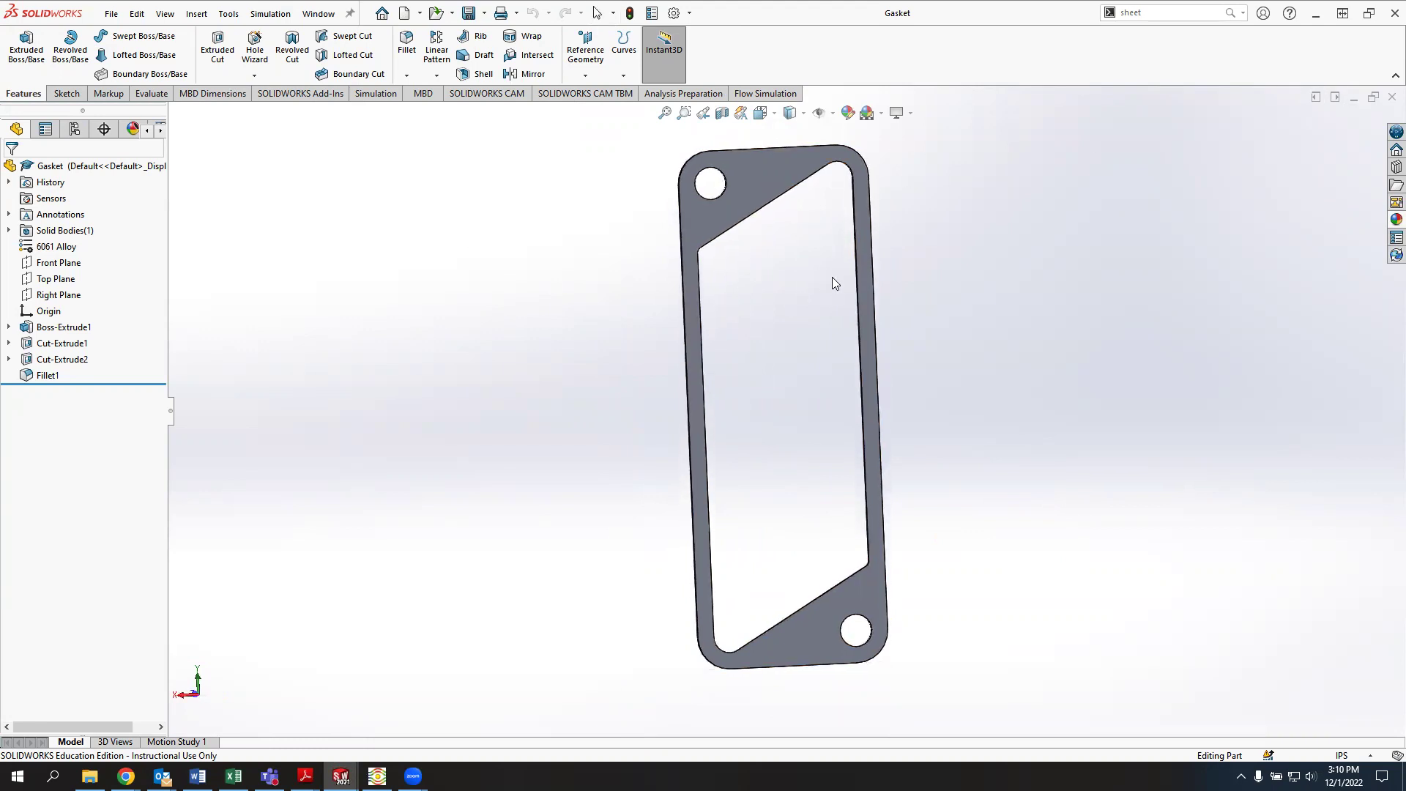
left_click(1390, 97)
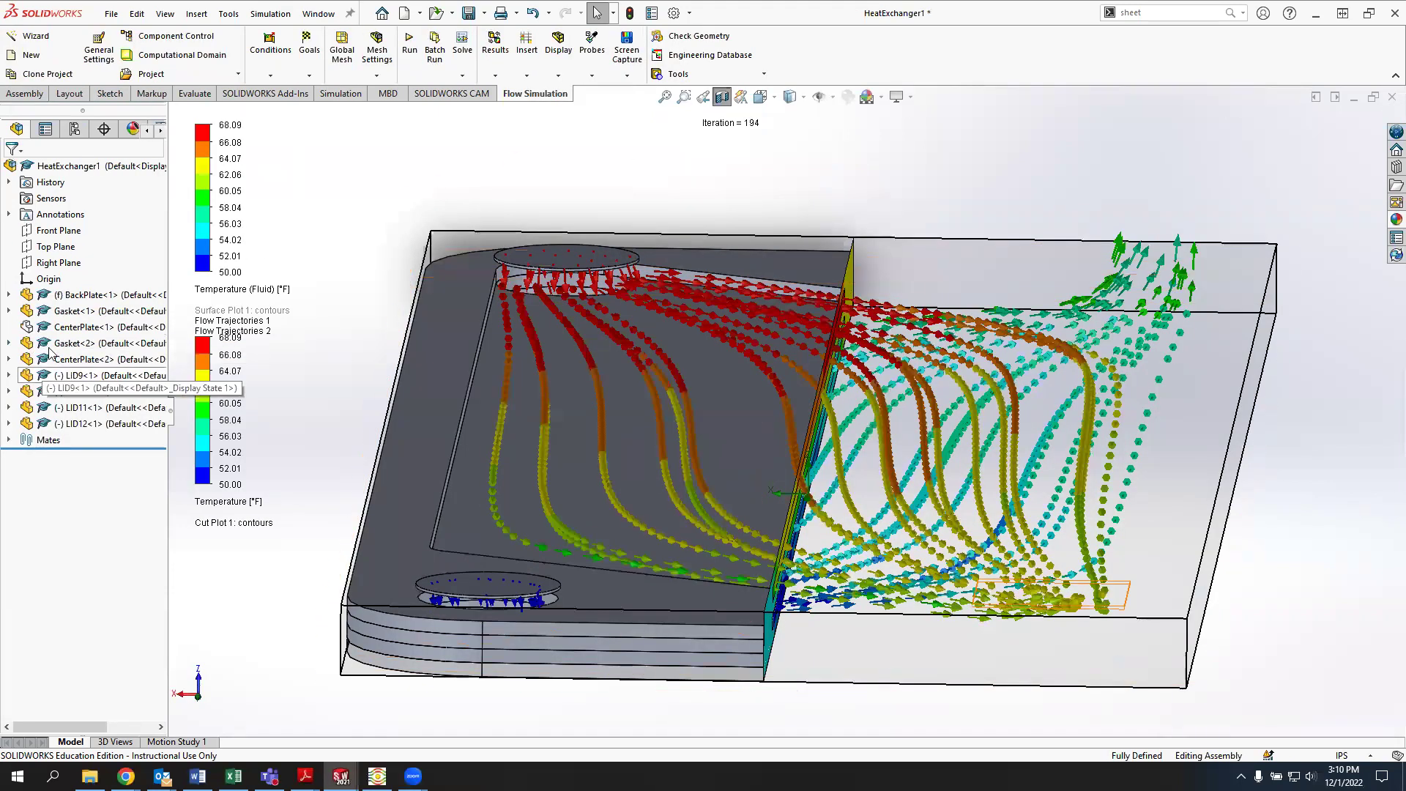
Open the CenterPlate part from the assembly, examine its four corner holes, and close it
left_click(80, 326)
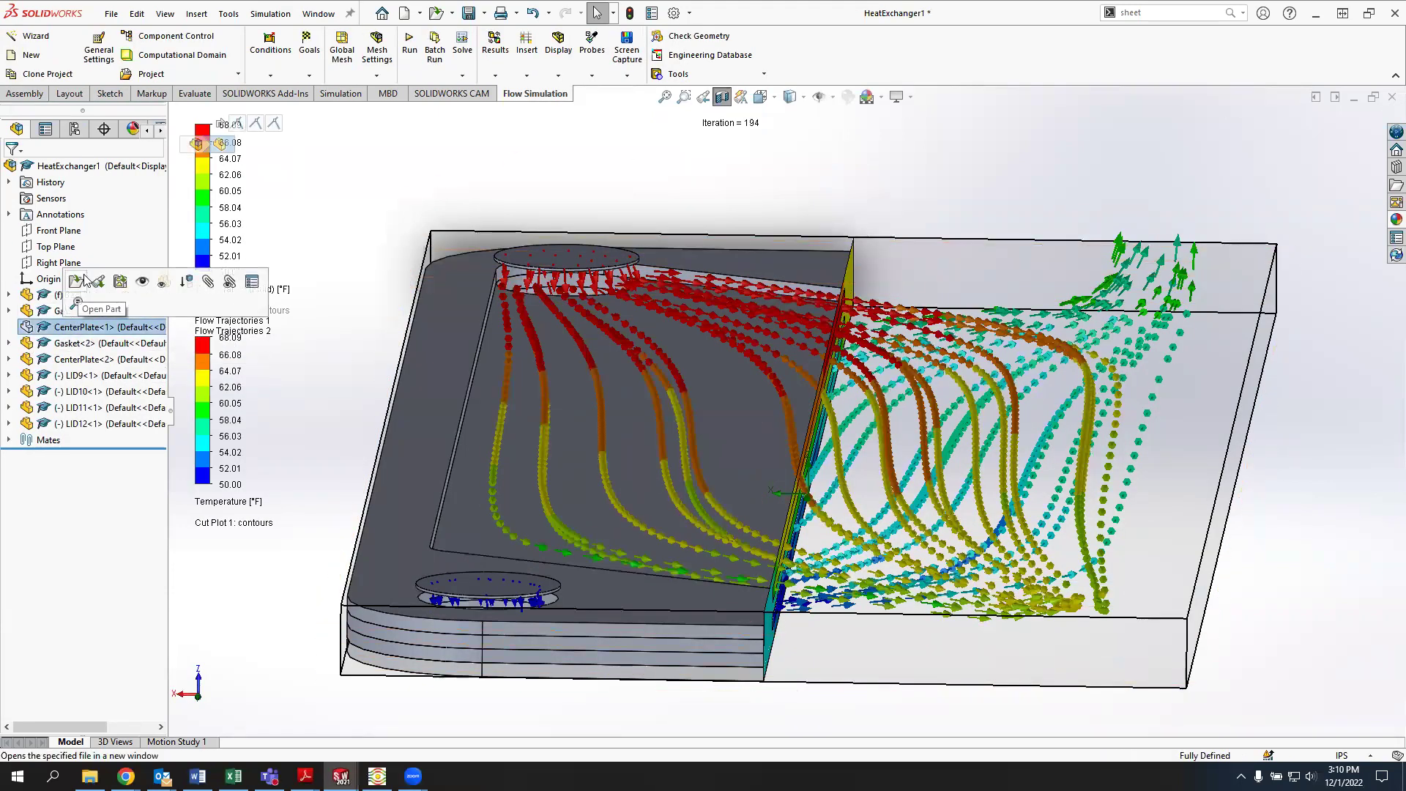
left_click(77, 281)
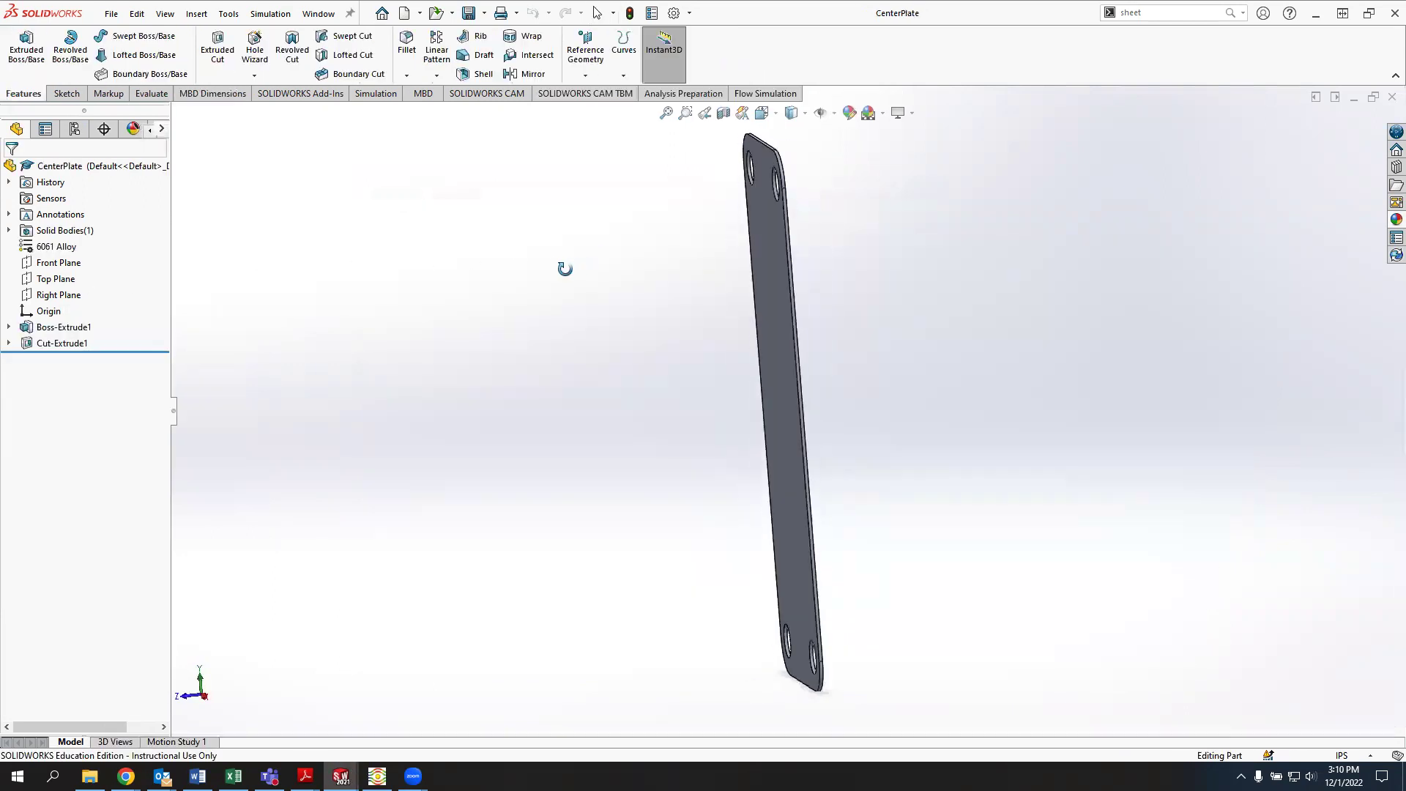
middle_click_drag(565, 268, 647, 266)
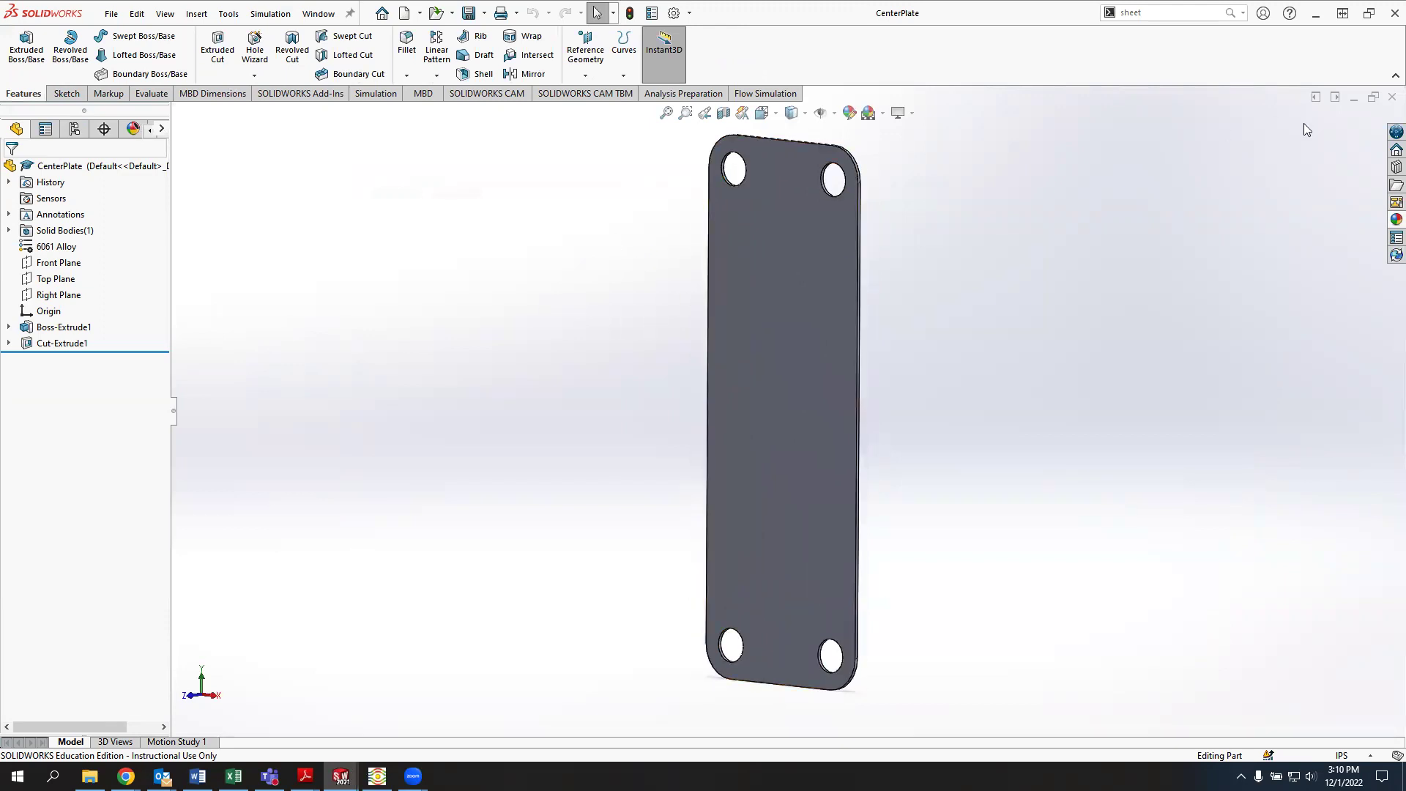
left_click(1390, 97)
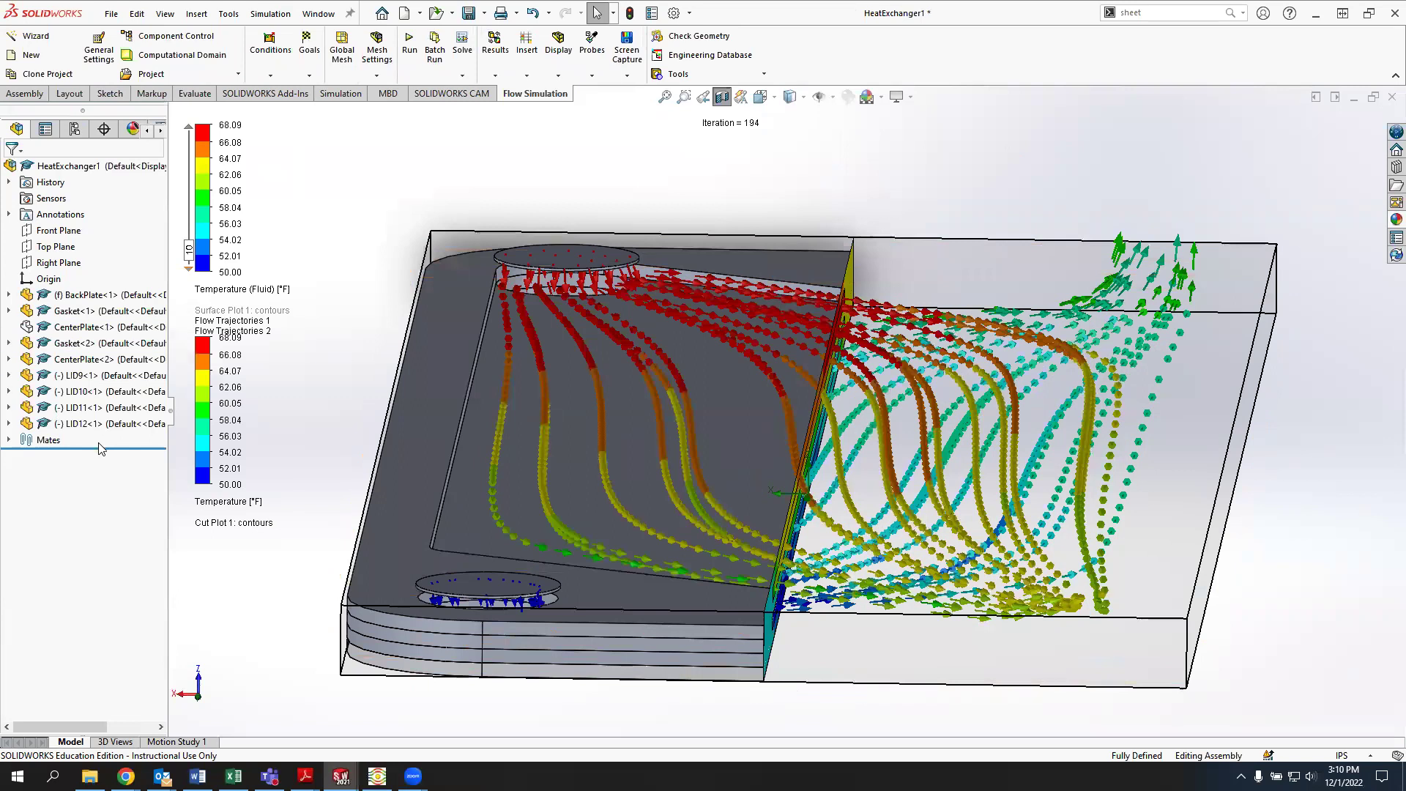
Examine the stacking order of the heat exchanger from its edge by highlighting the back plate, gasket and center plate layers
left_click(84, 295)
middle_click_drag(420, 599, 419, 562)
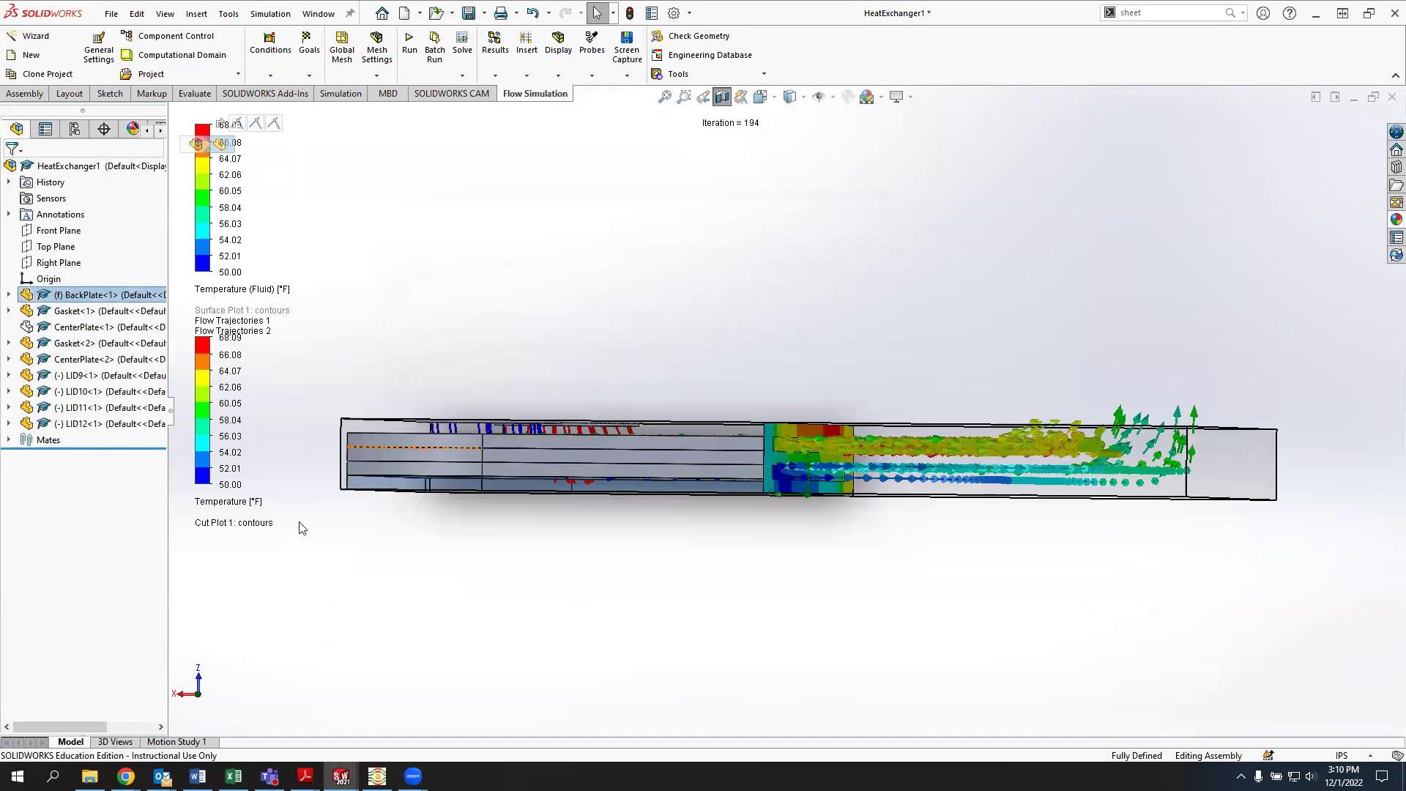
left_click(104, 313)
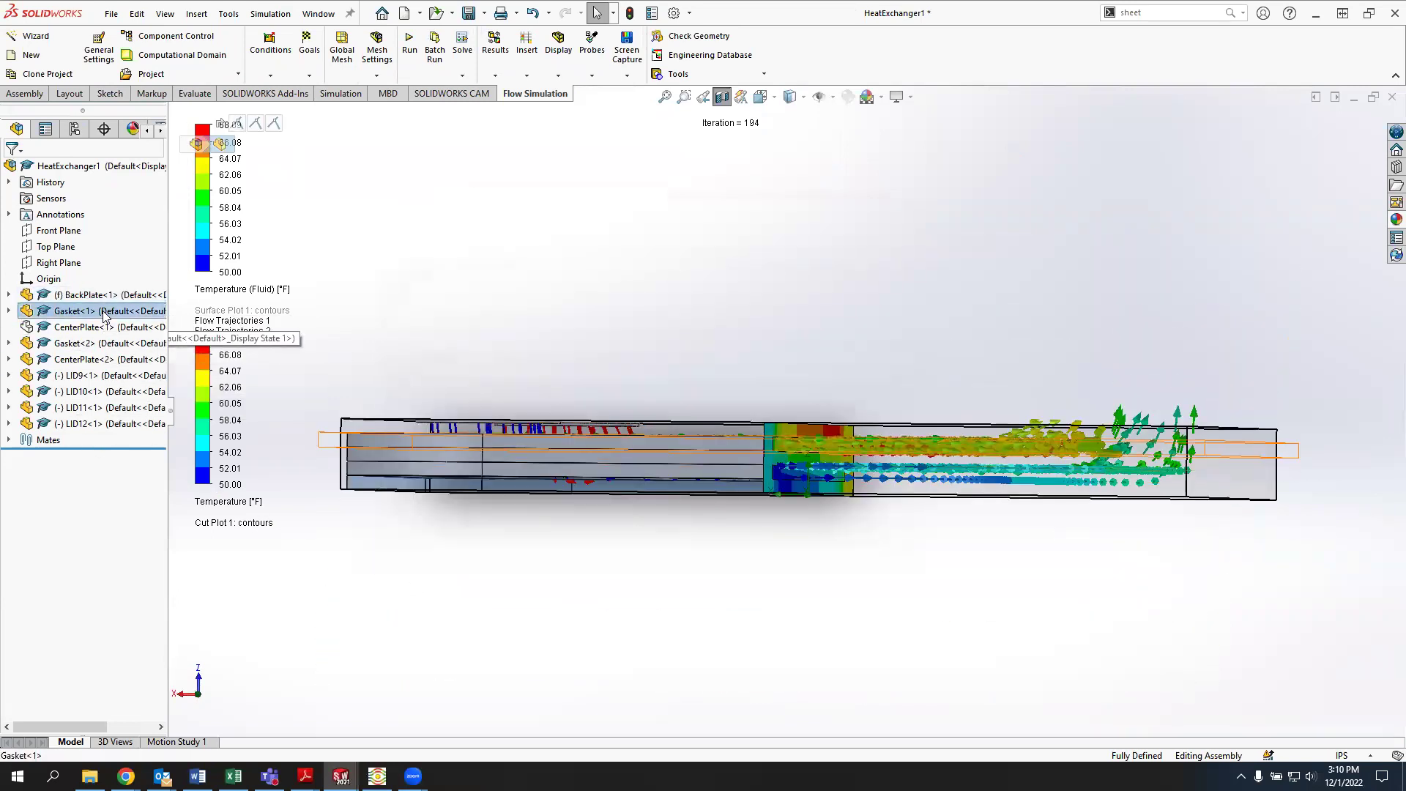
left_click(368, 469)
left_click(369, 454)
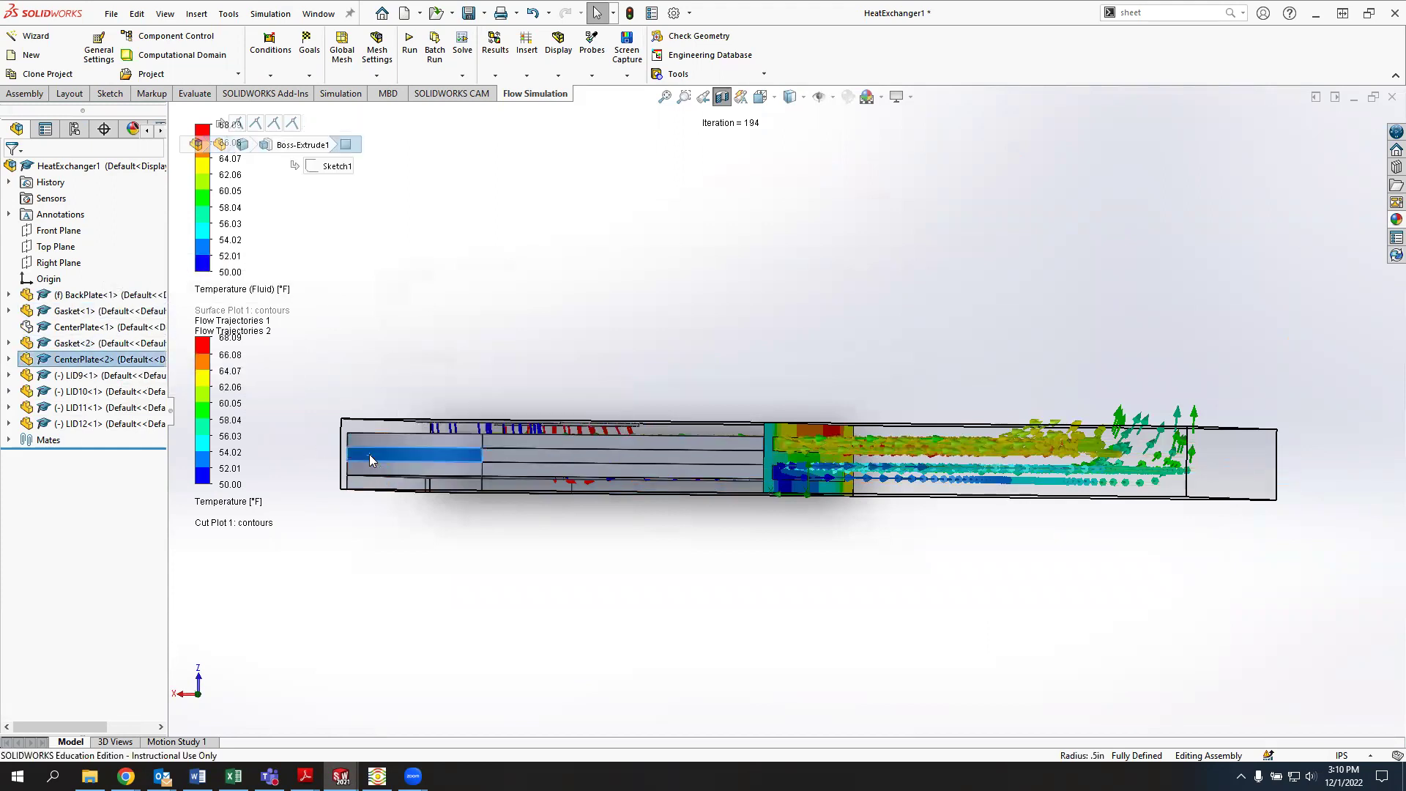
left_click(372, 441)
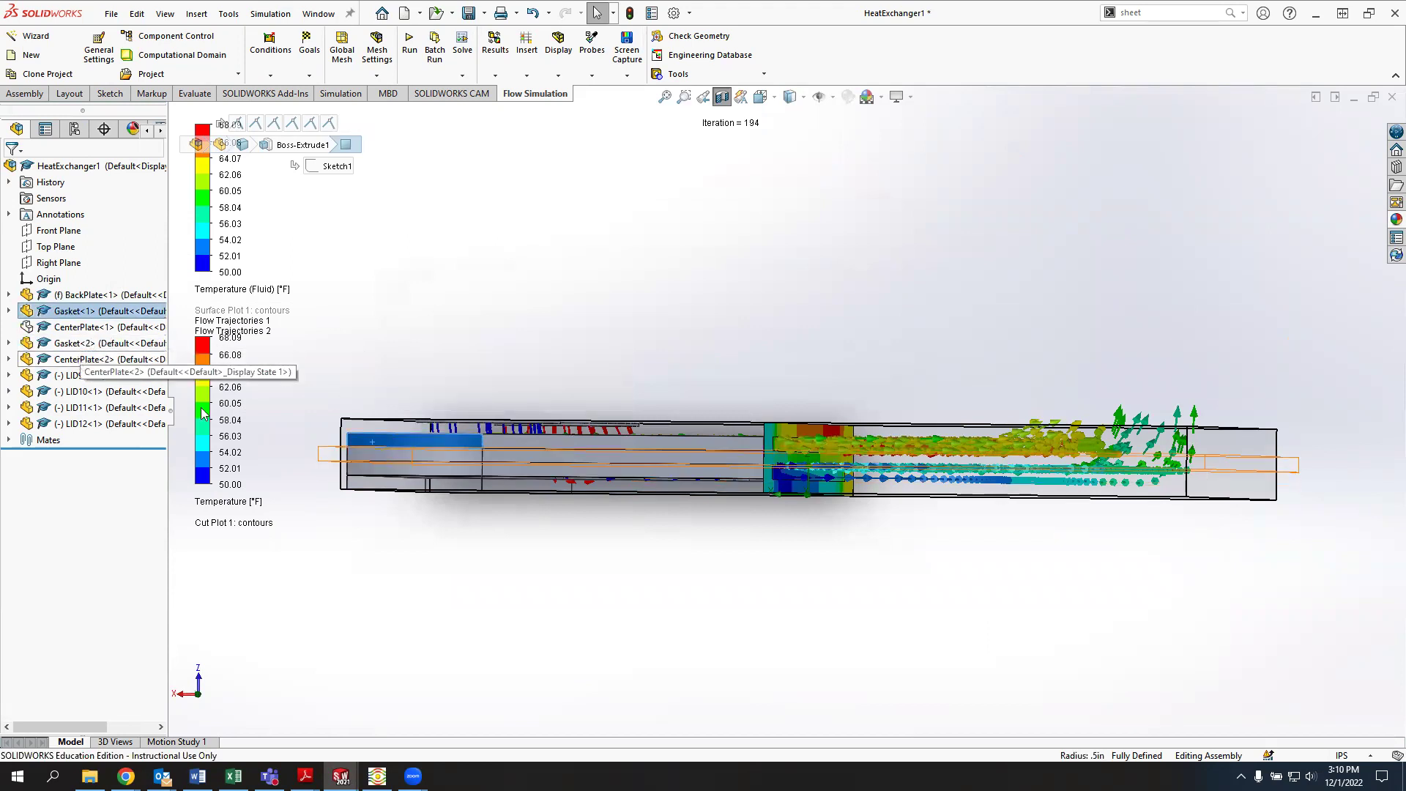
left_click(439, 337)
middle_click_drag(440, 337, 444, 417)
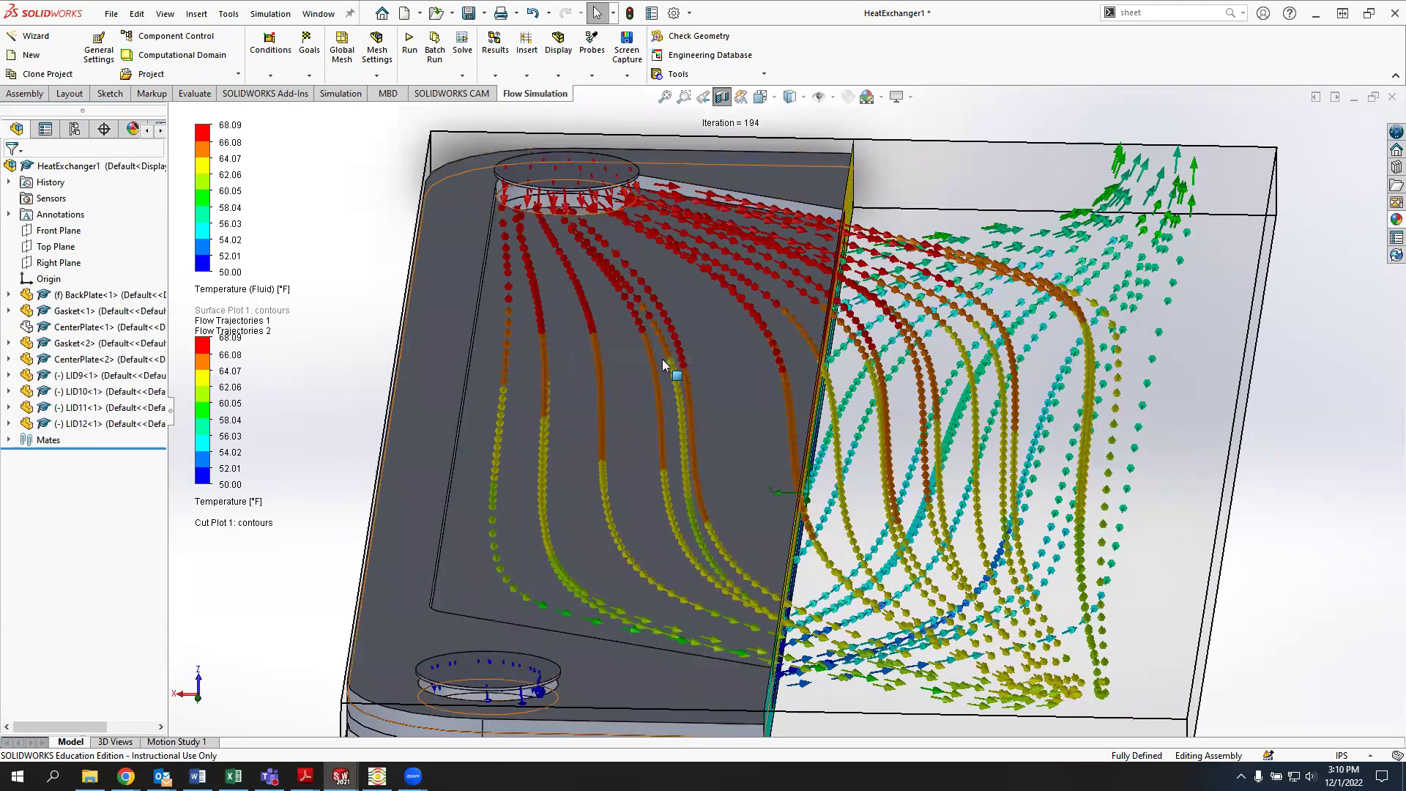
Show the hidden CenterPlate<1> component in the assembly and hide it again
left_click(67, 329)
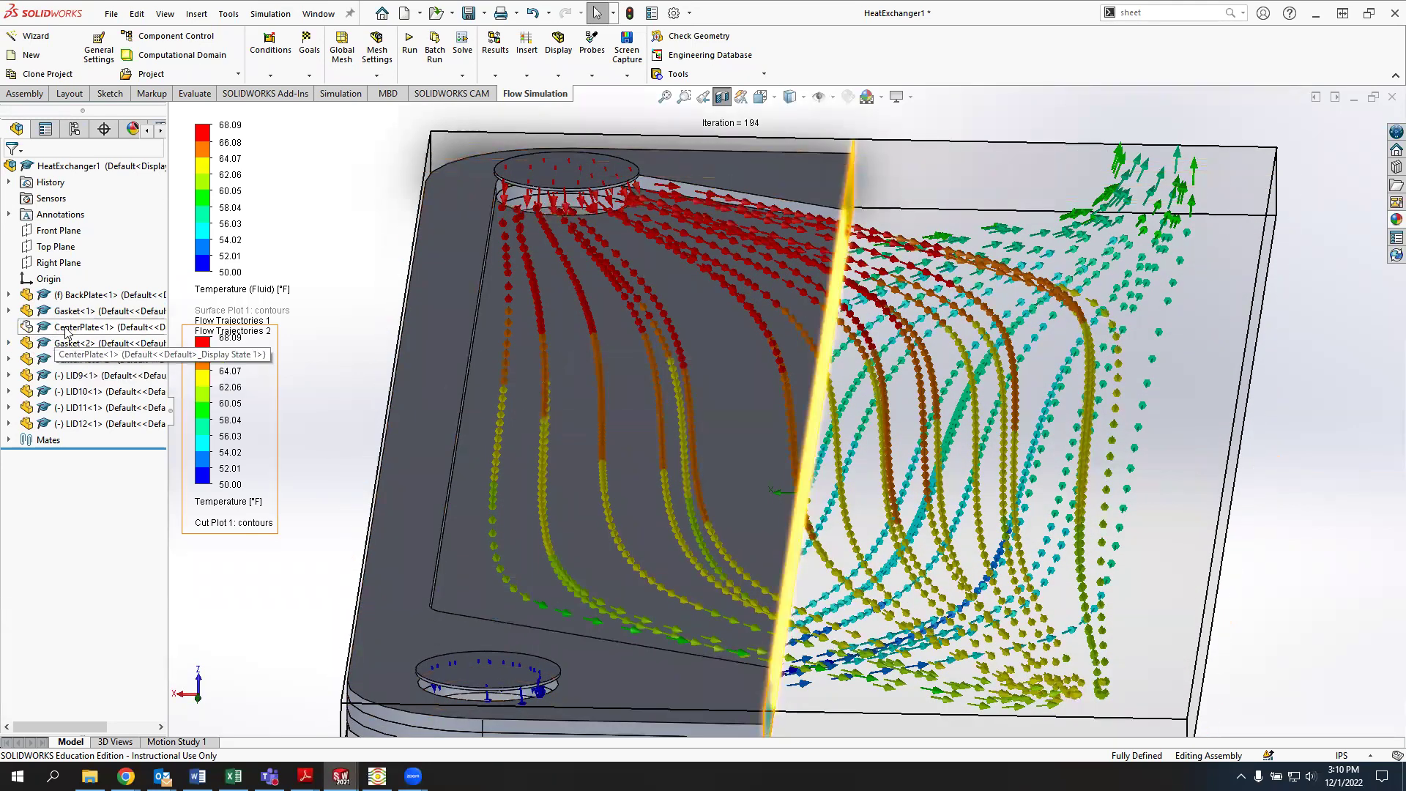
left_click(144, 285)
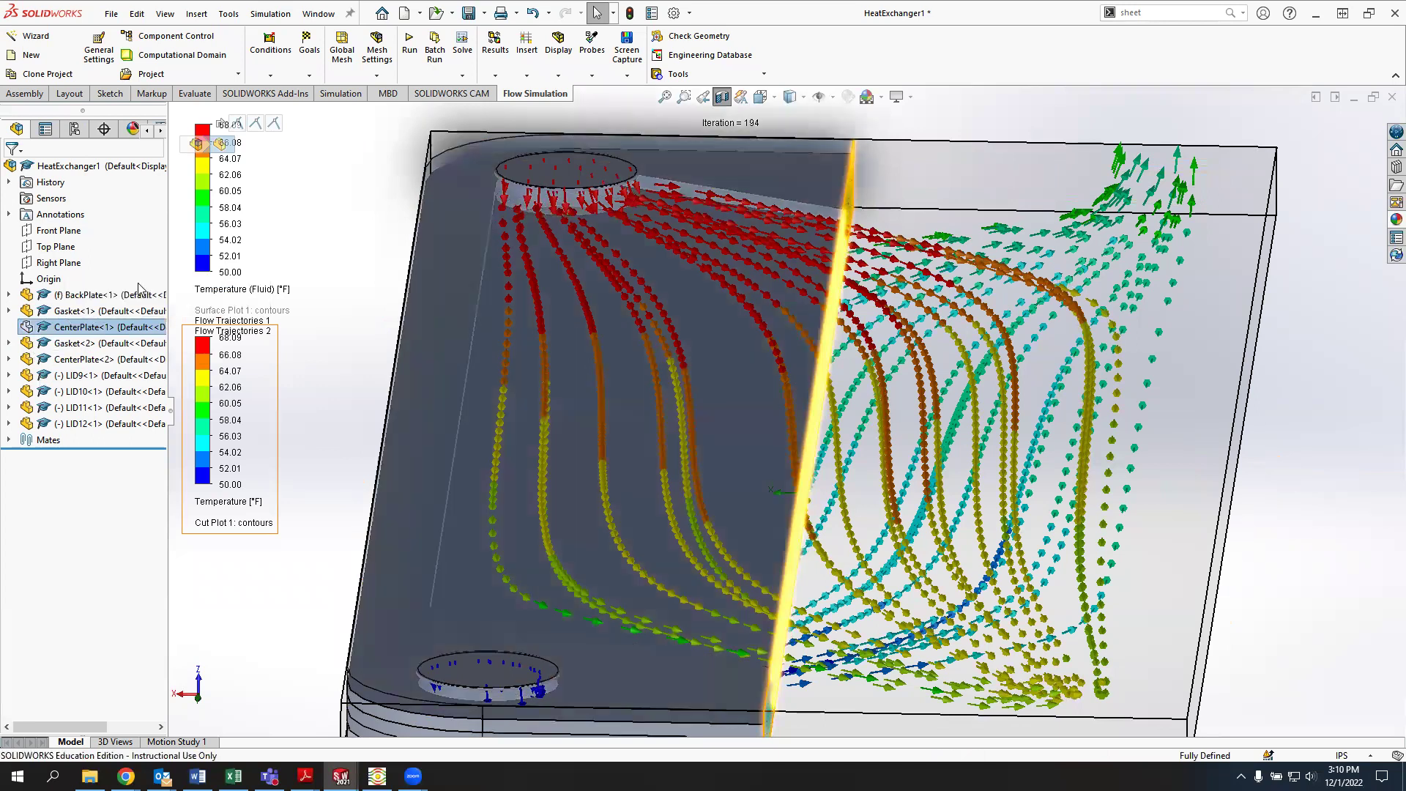
right_click(89, 329)
left_click(242, 384)
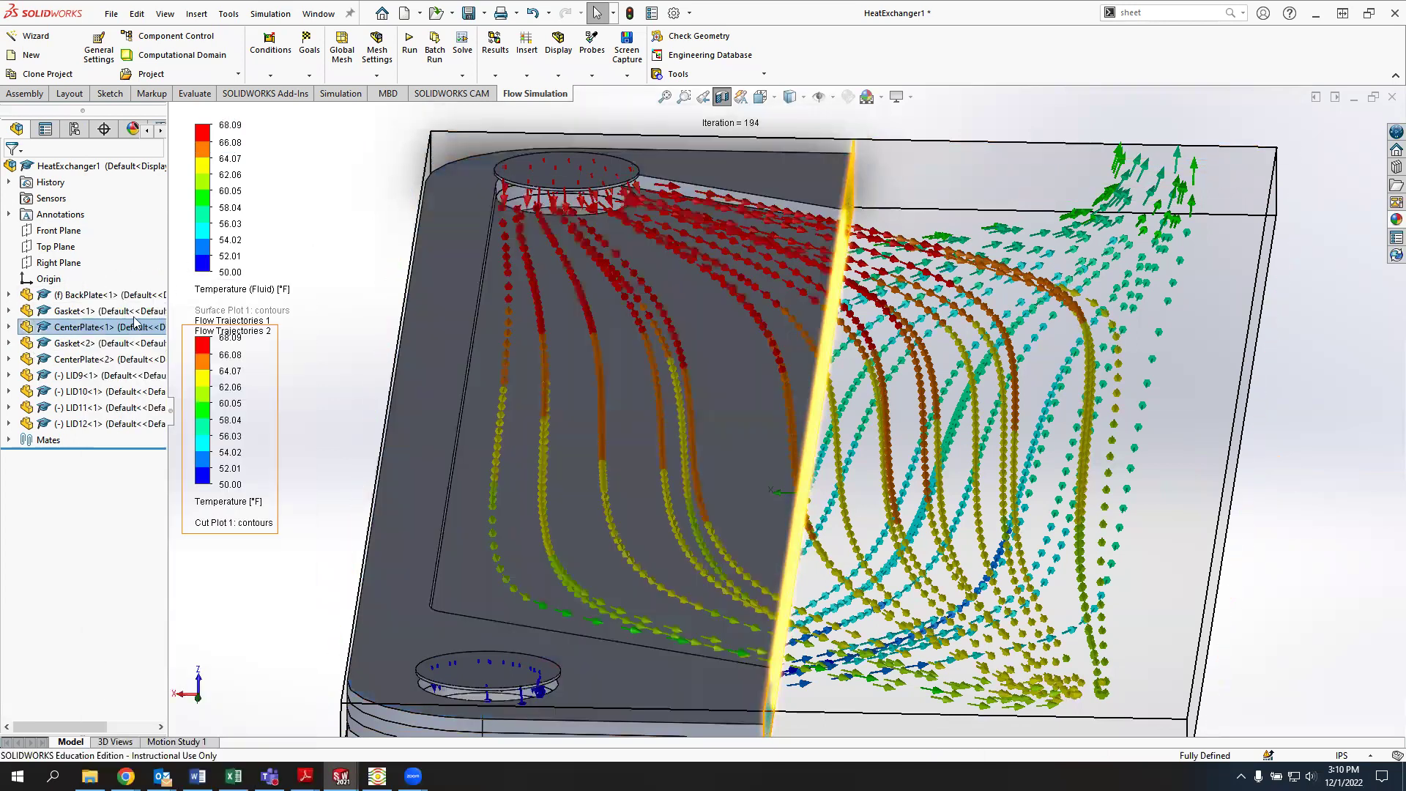
Examine the lids covering the port openings and expand LID9<1> to review its contents
middle_click_drag(597, 382, 350, 386)
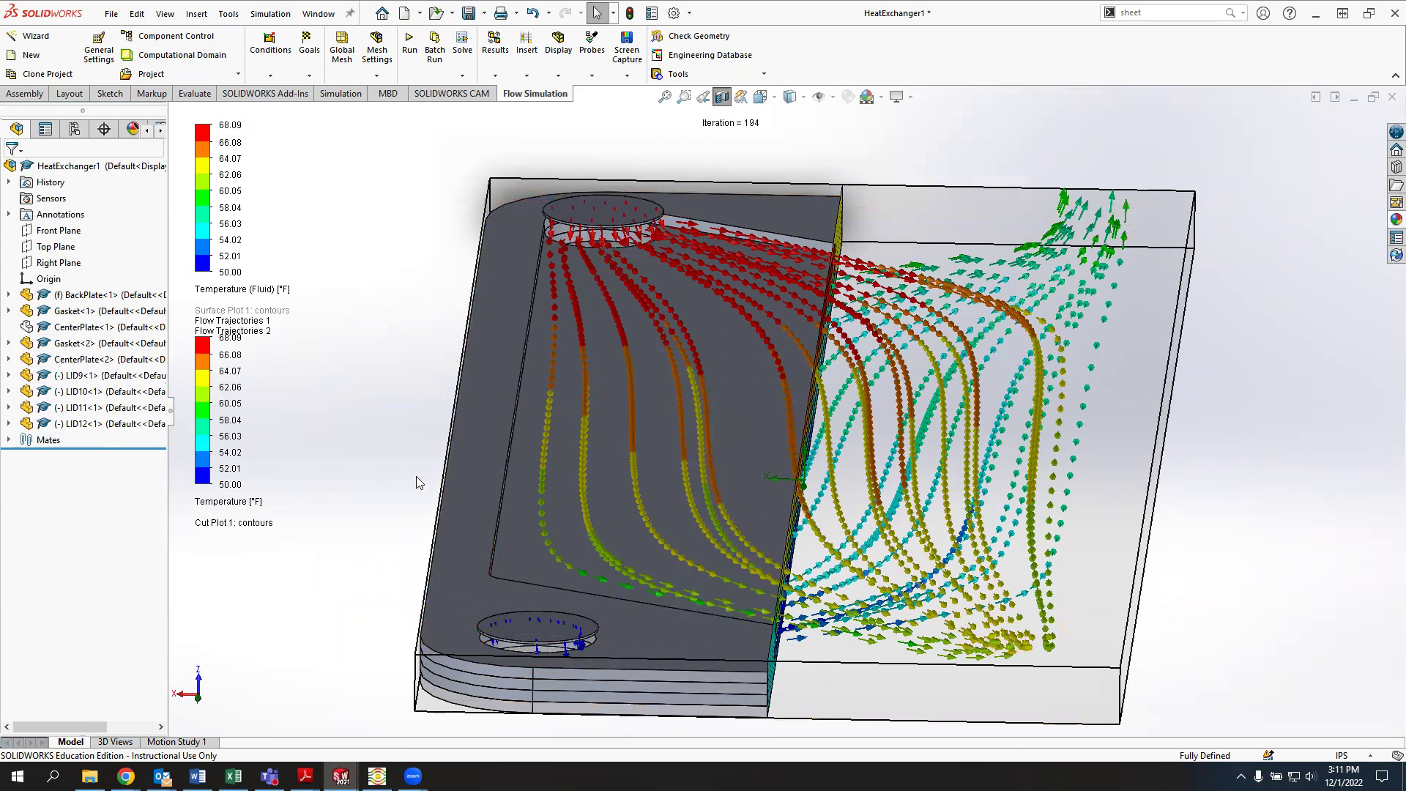
middle_click_drag(530, 500, 423, 554)
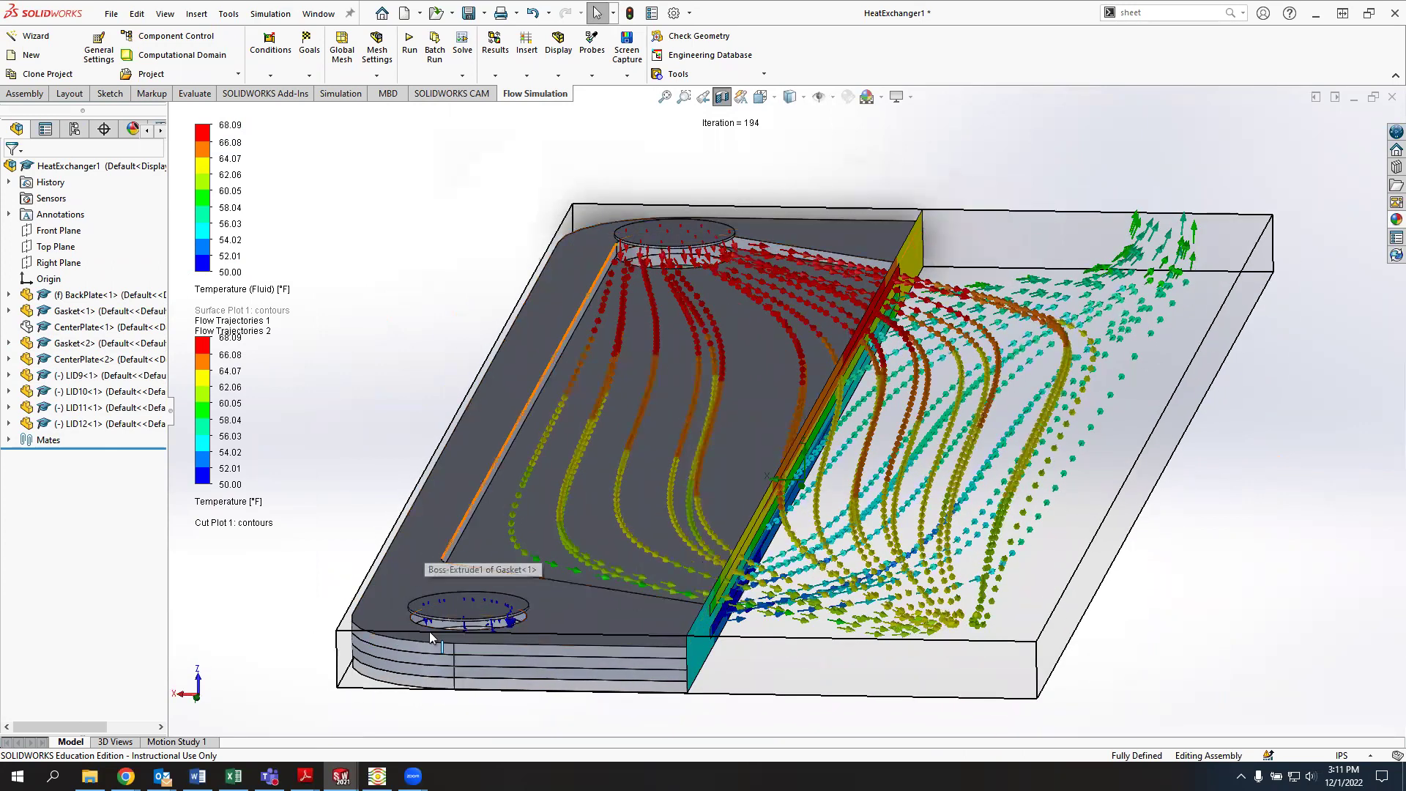
left_click(110, 375)
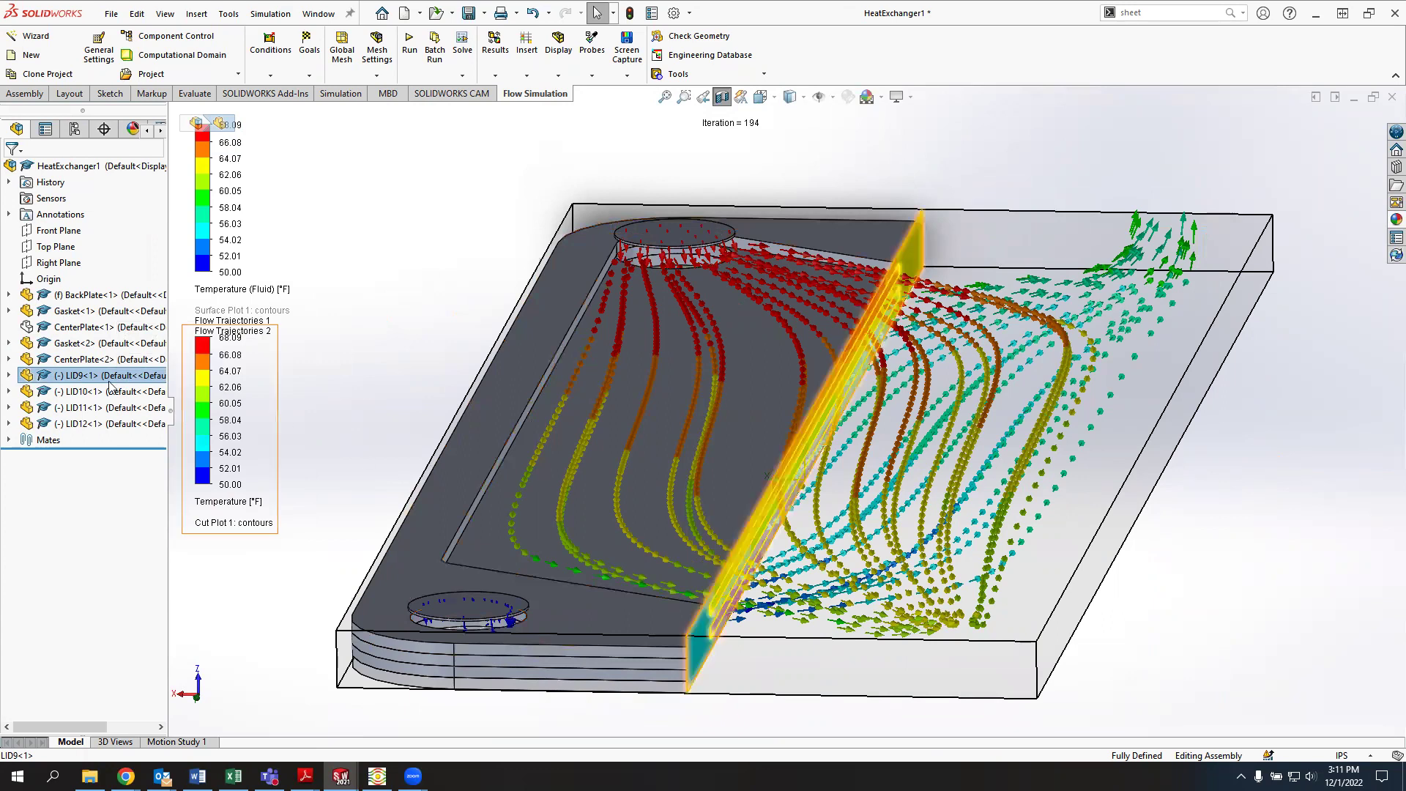
left_click(8, 375)
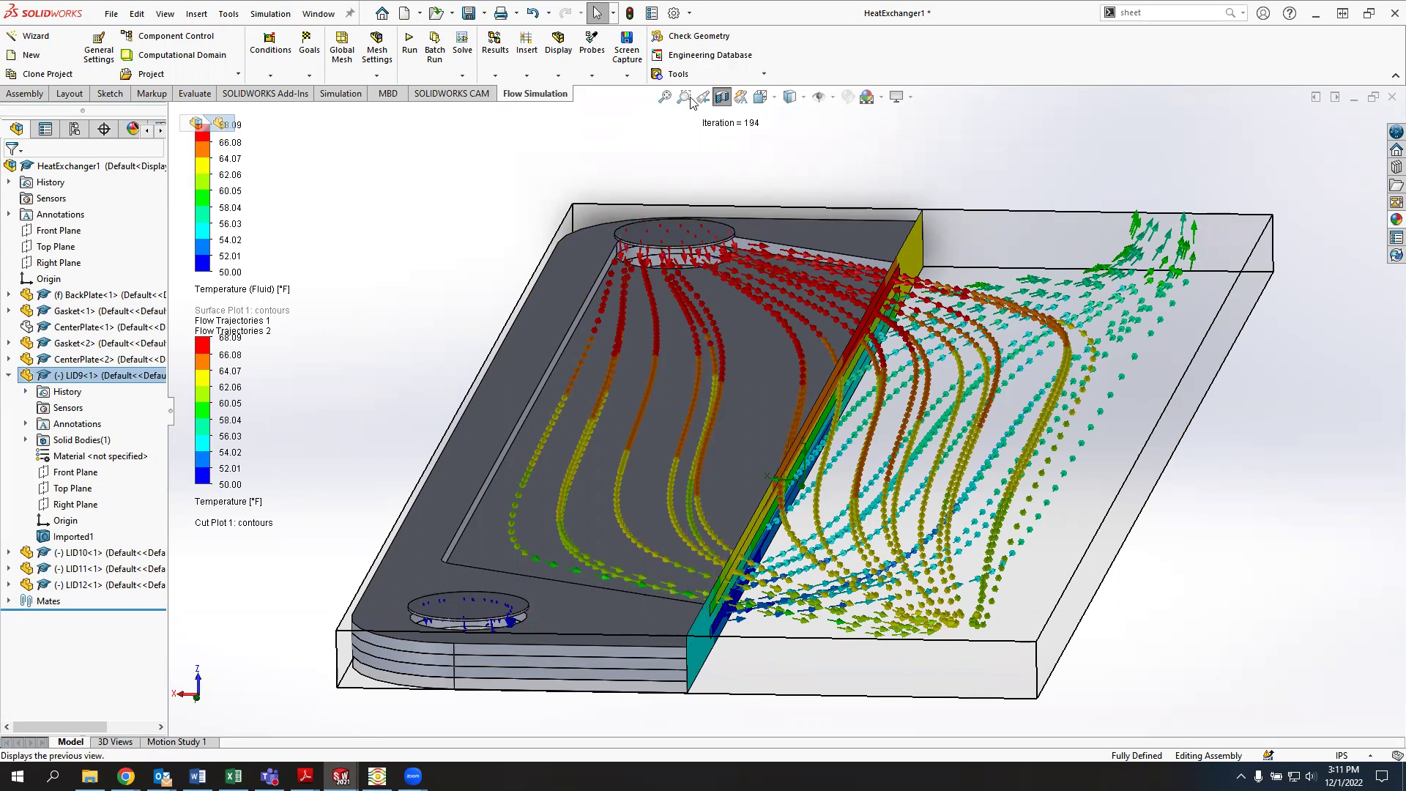
left_click(513, 173)
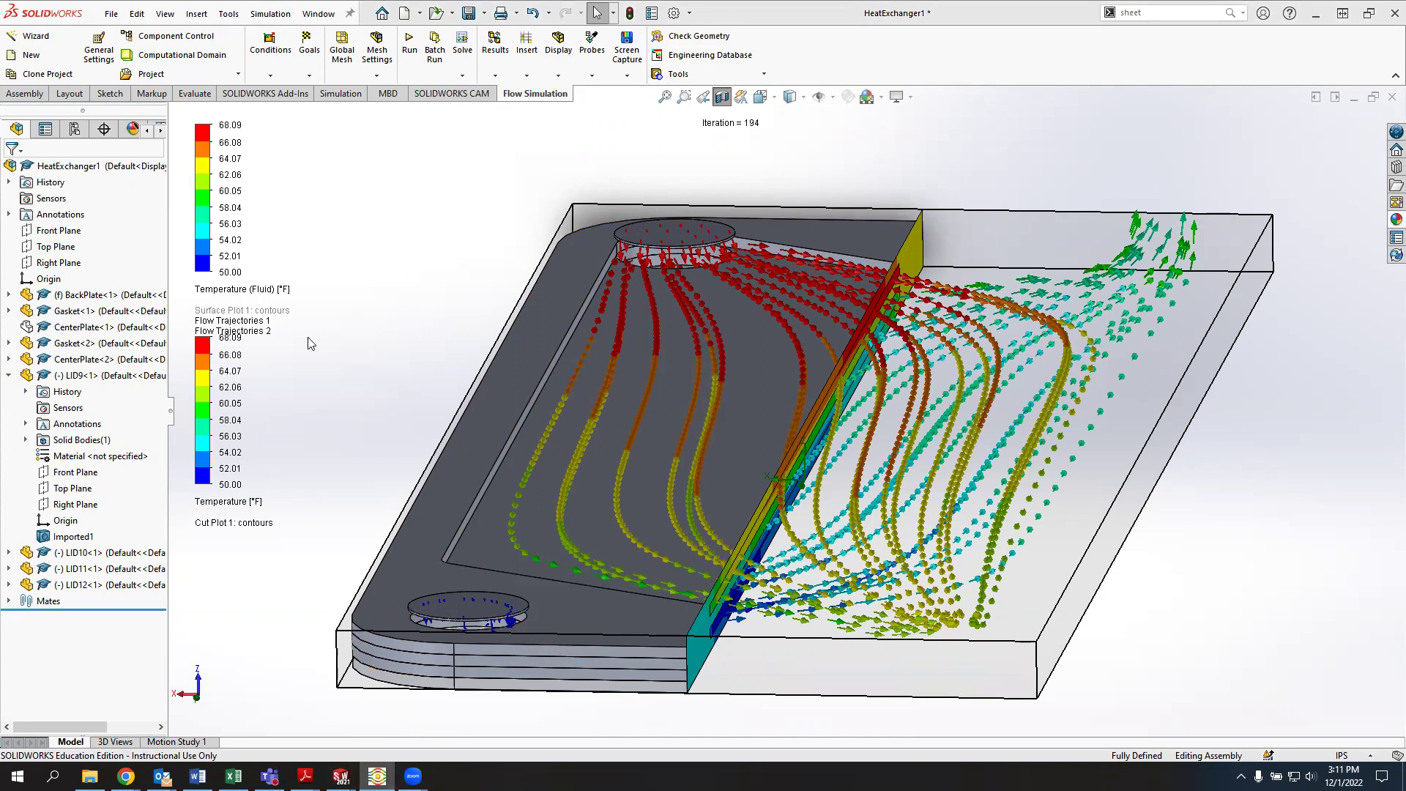
Start a new Flow Simulation project with the Wizard, keeping the name Project(2) and the current configuration, and choose its unit system
left_click(160, 130)
left_click(160, 130)
left_click(103, 129)
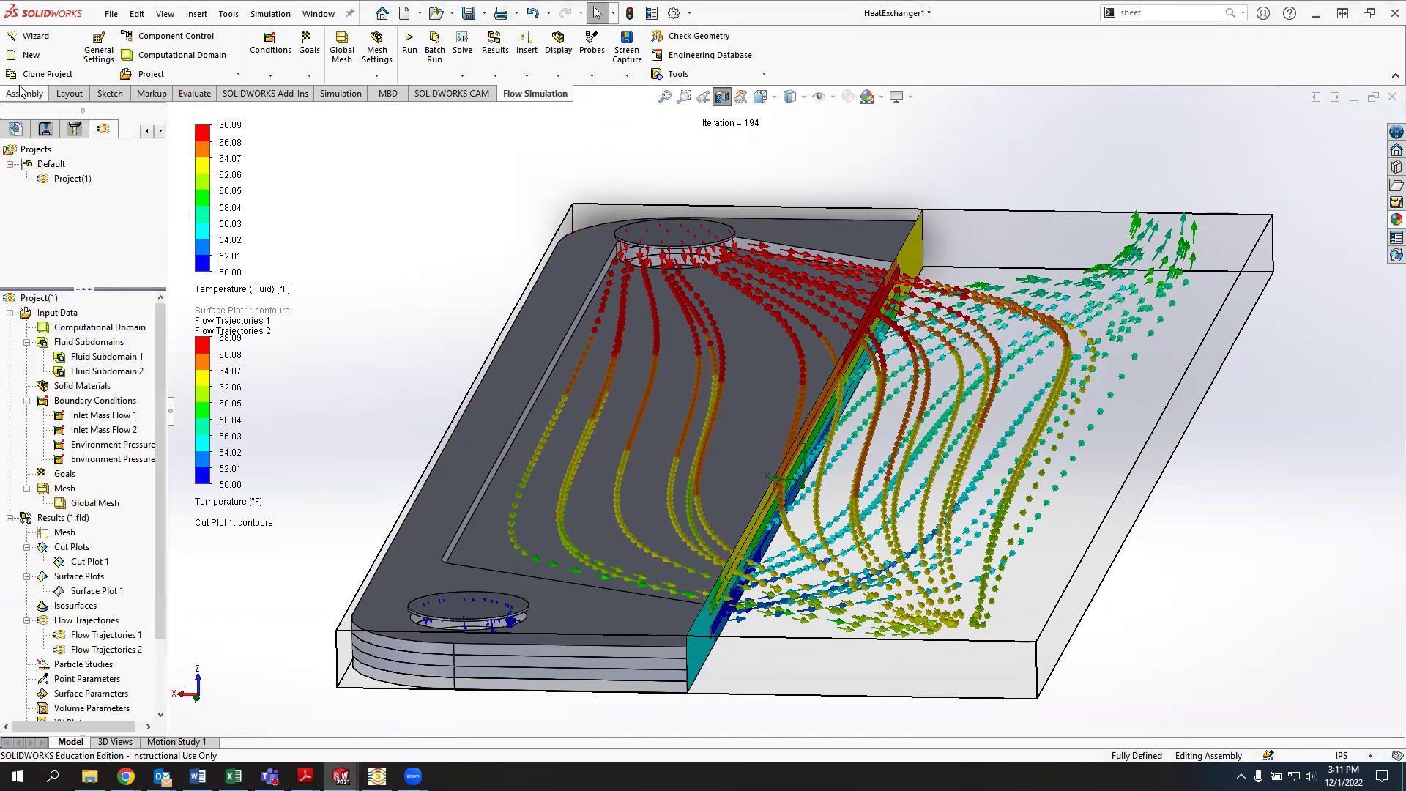
left_click(30, 36)
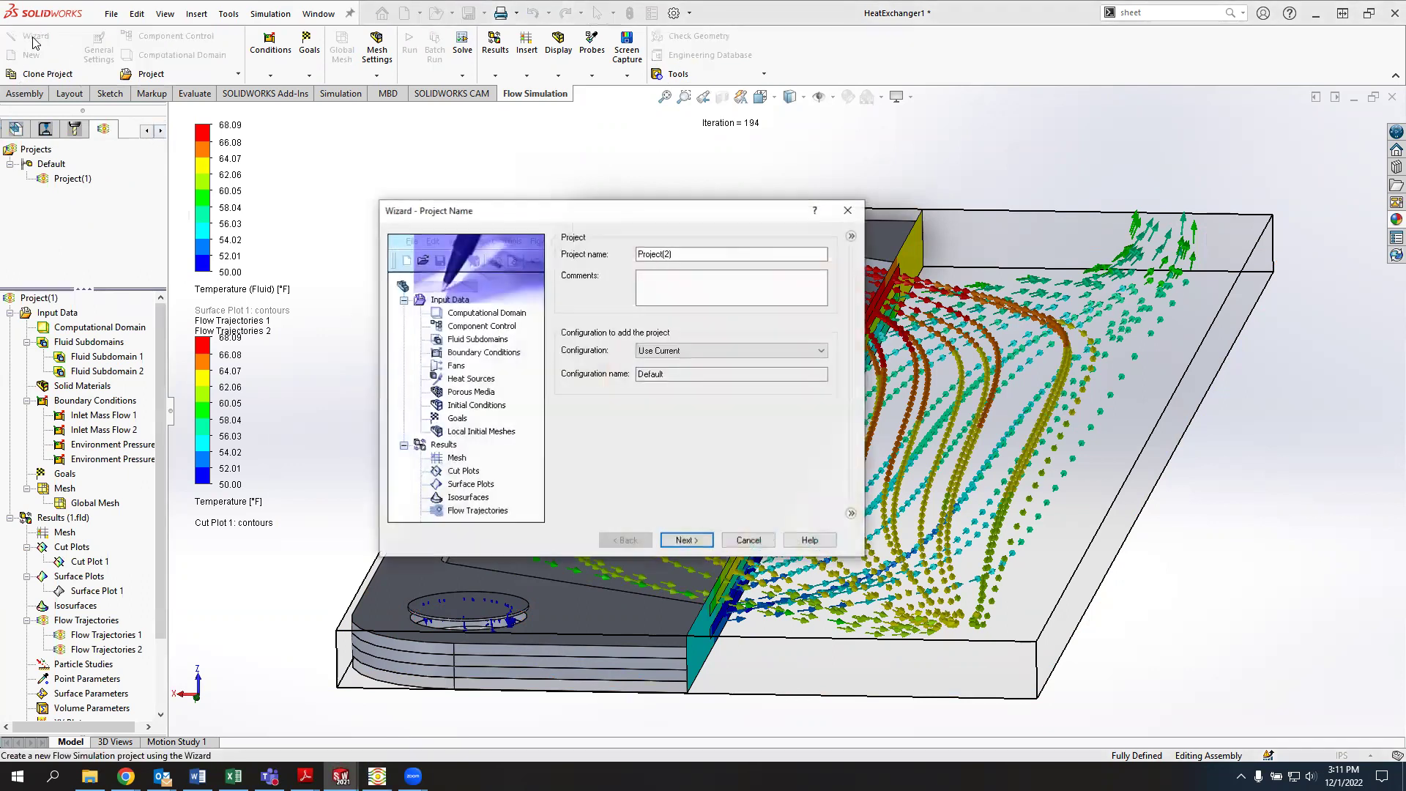
left_click(686, 540)
left_click(598, 296)
left_click(686, 541)
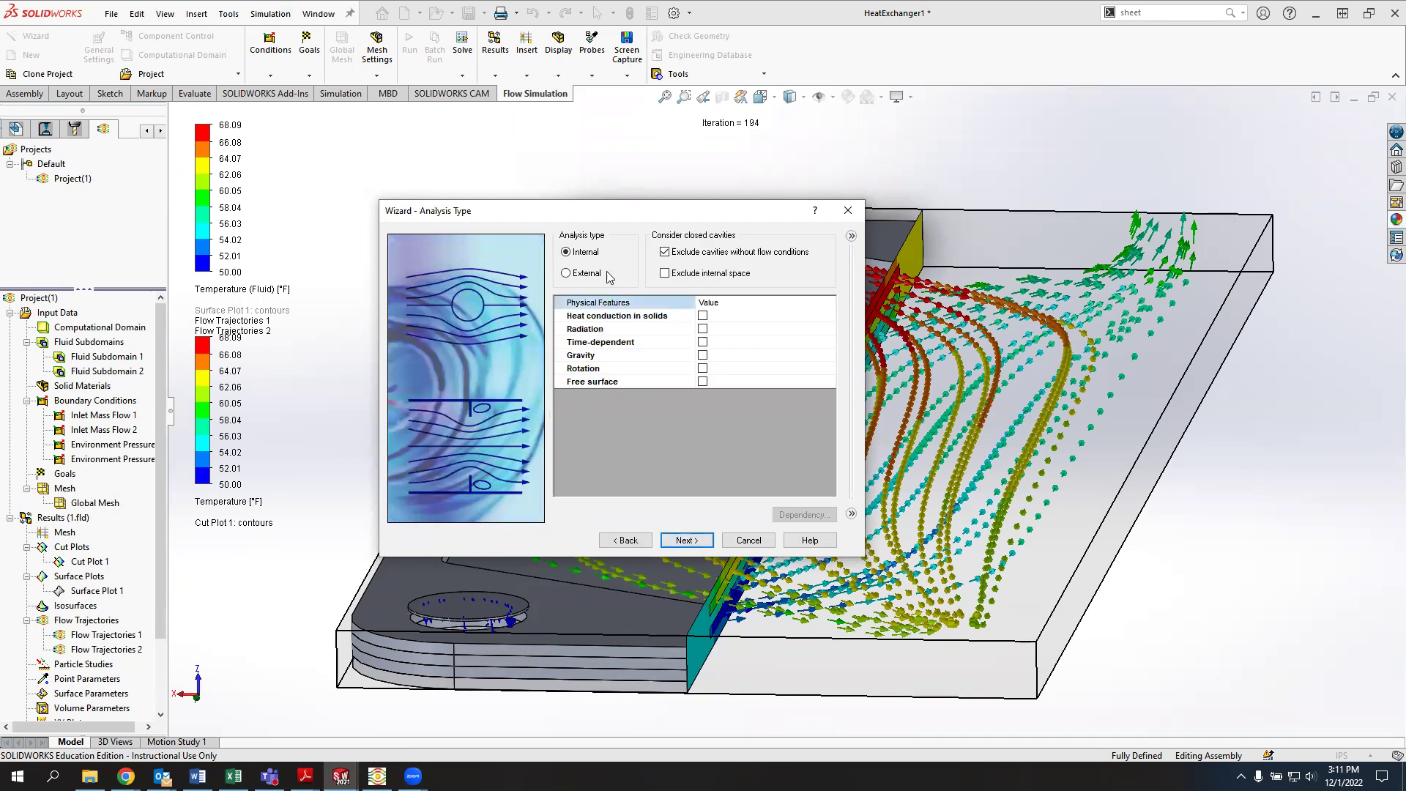
Enable heat conduction in solids for the internal analysis and add the pre-defined liquid Water as the default fluid
left_click(702, 315)
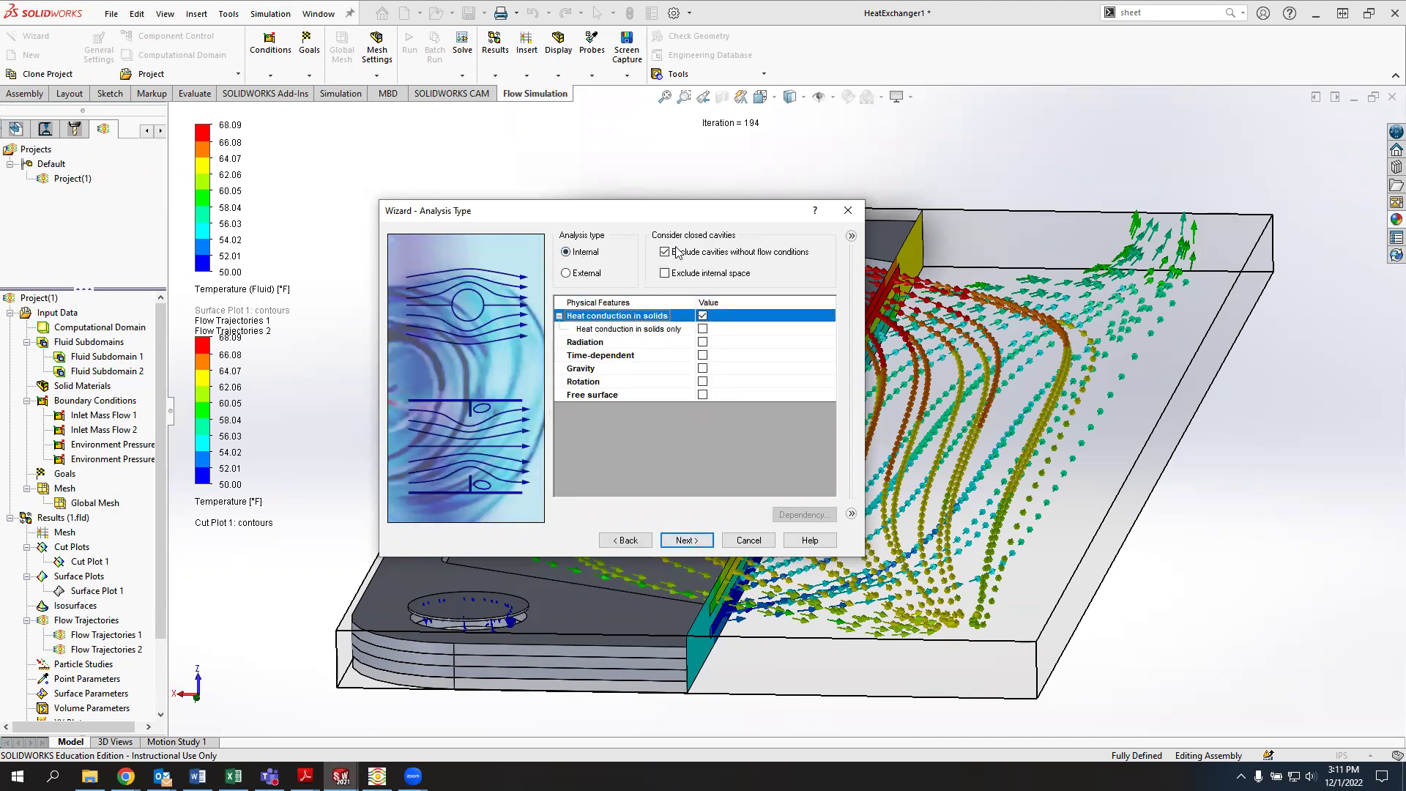
left_click(687, 540)
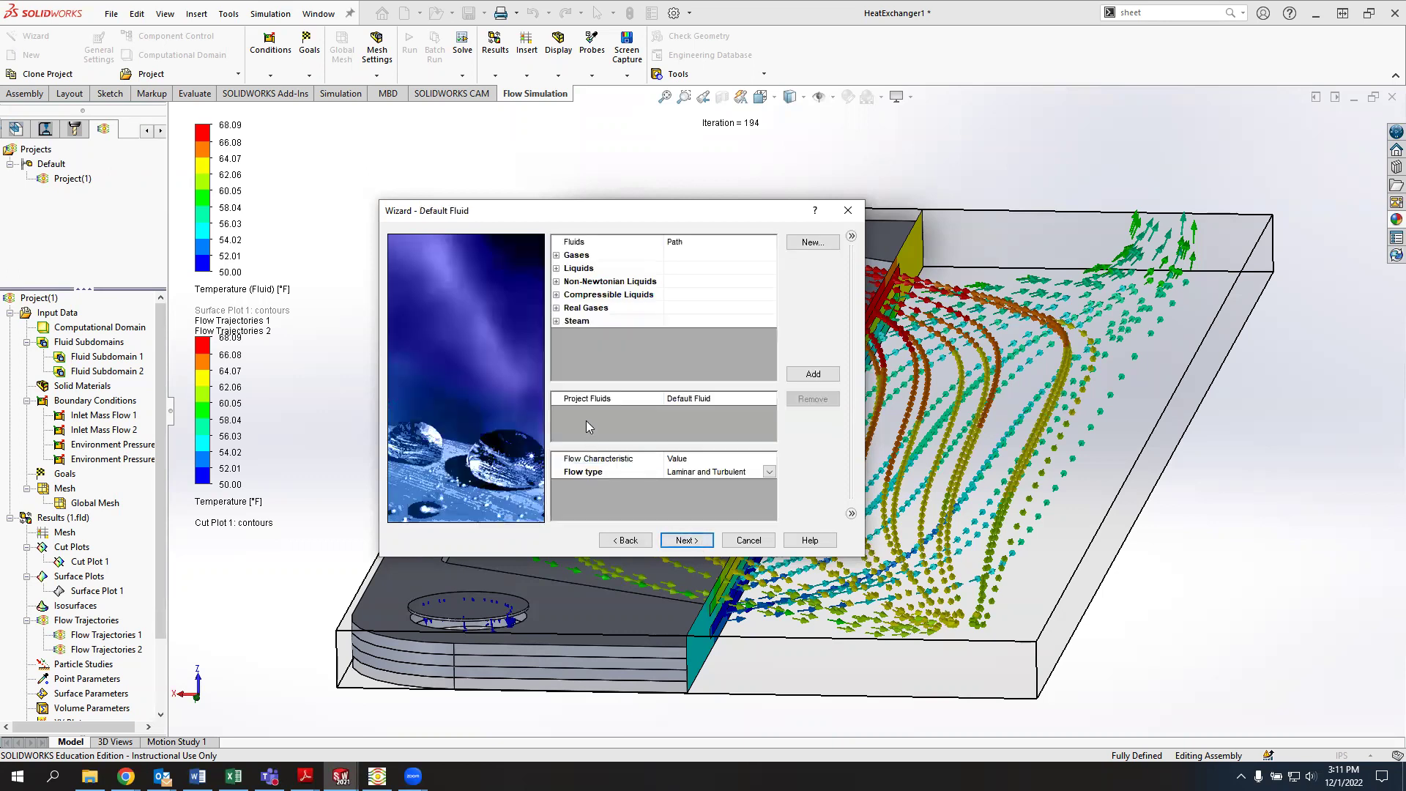
left_click(556, 268)
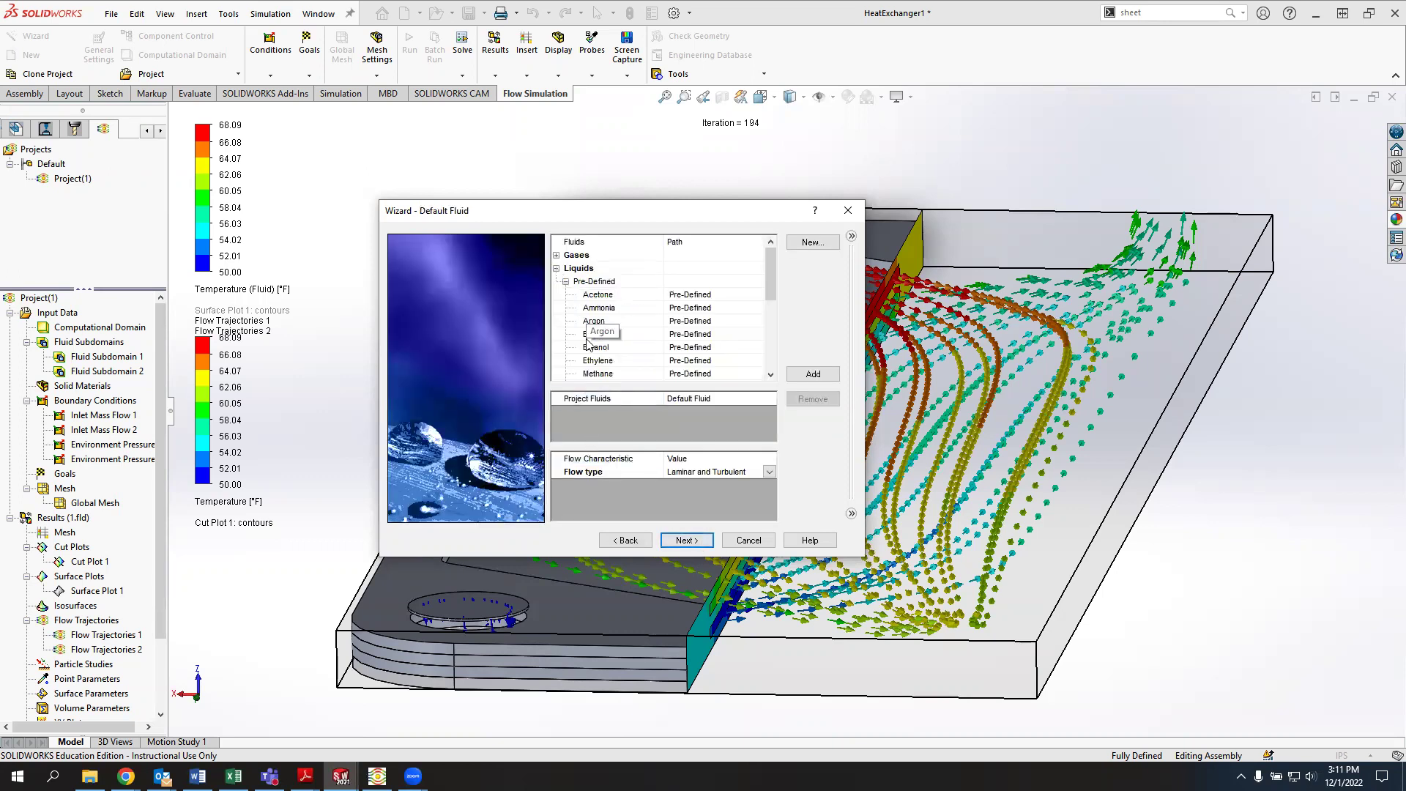
scroll(616, 352, "down", 1)
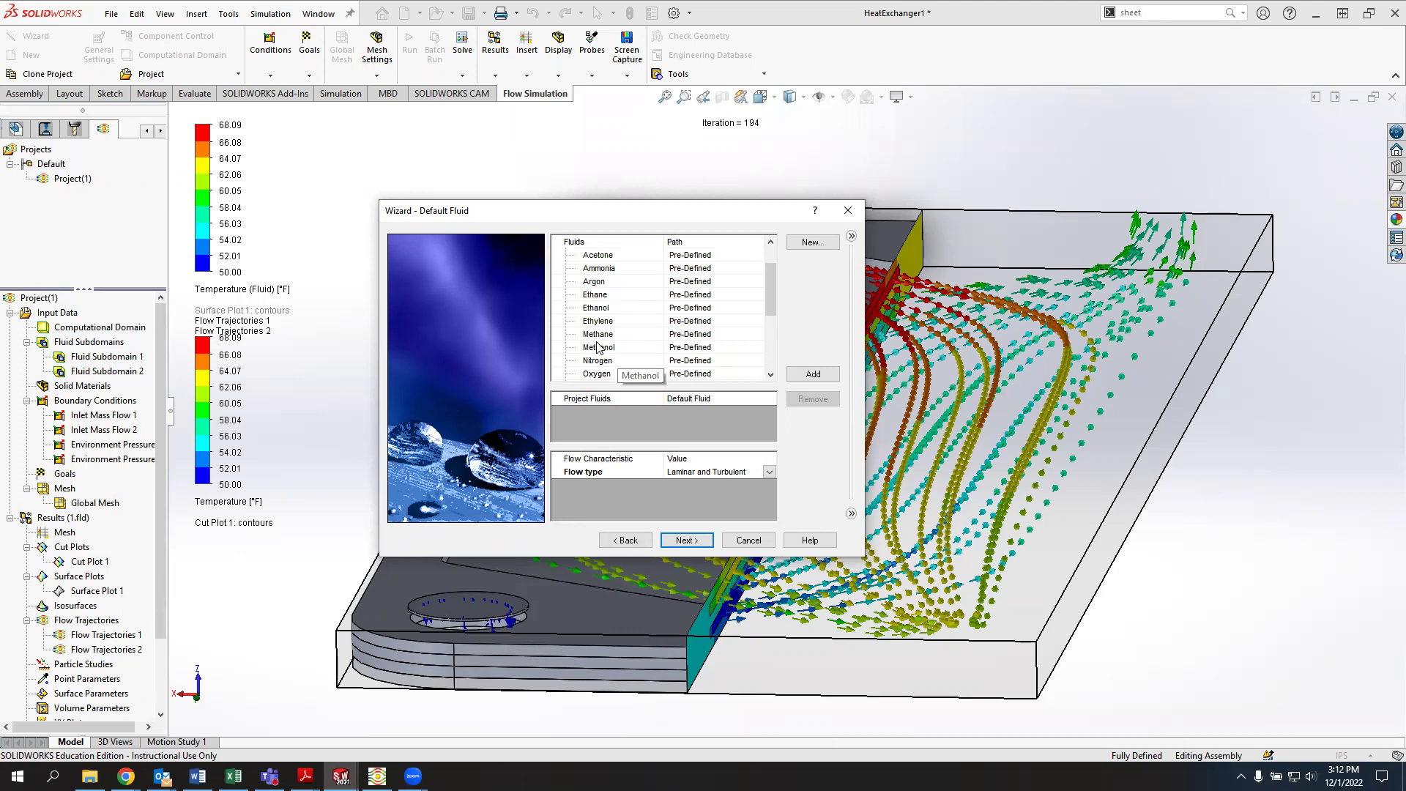
scroll(625, 314, "down", 3)
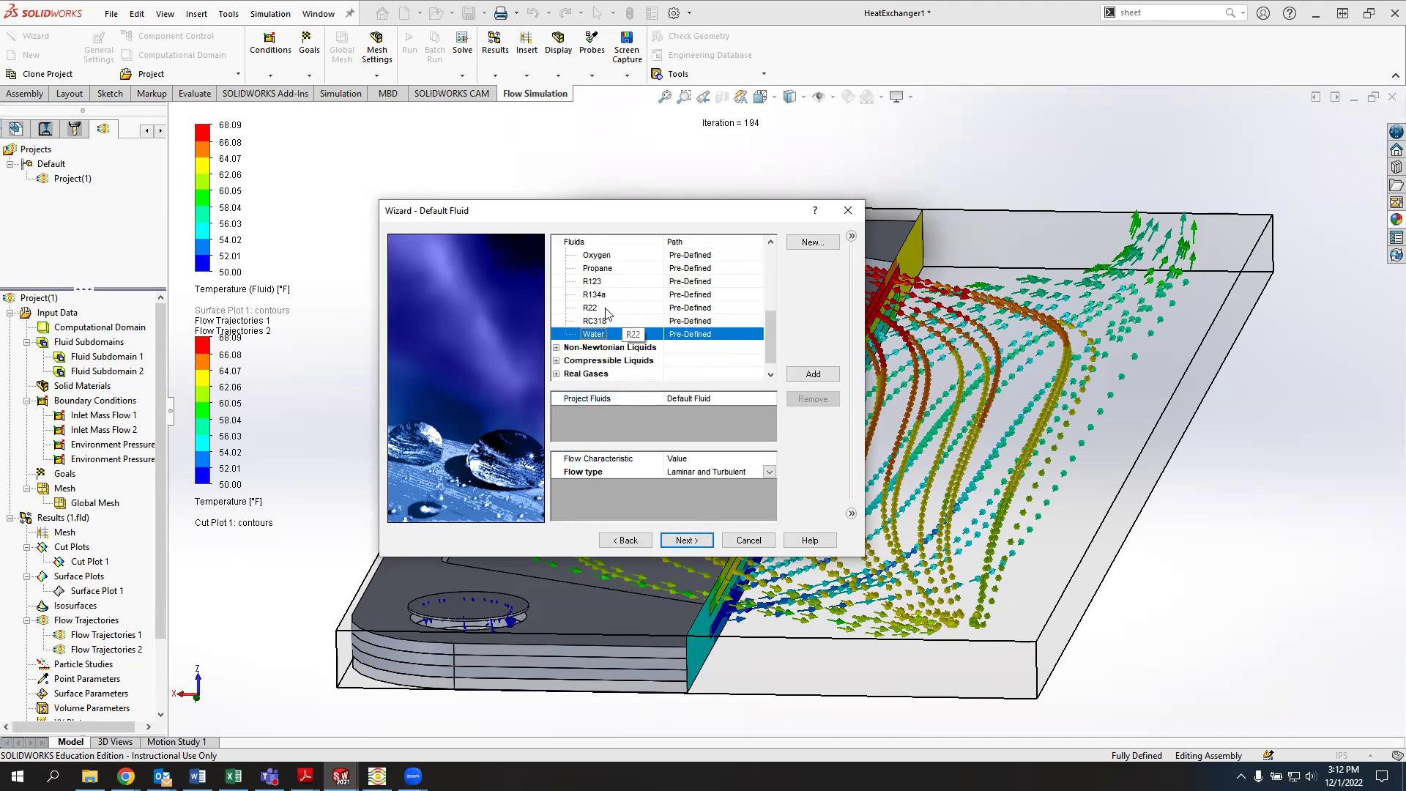
double_click(608, 335)
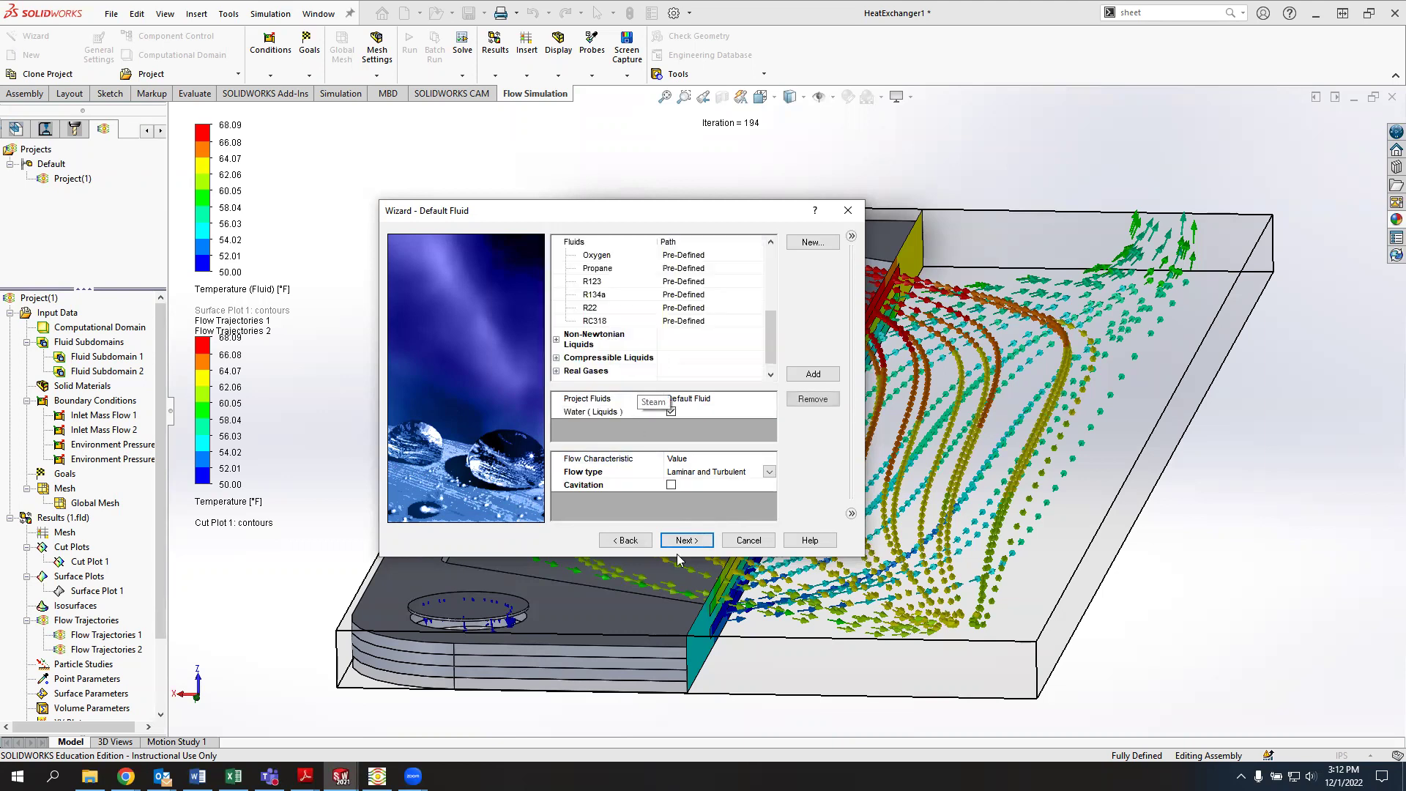
left_click(679, 542)
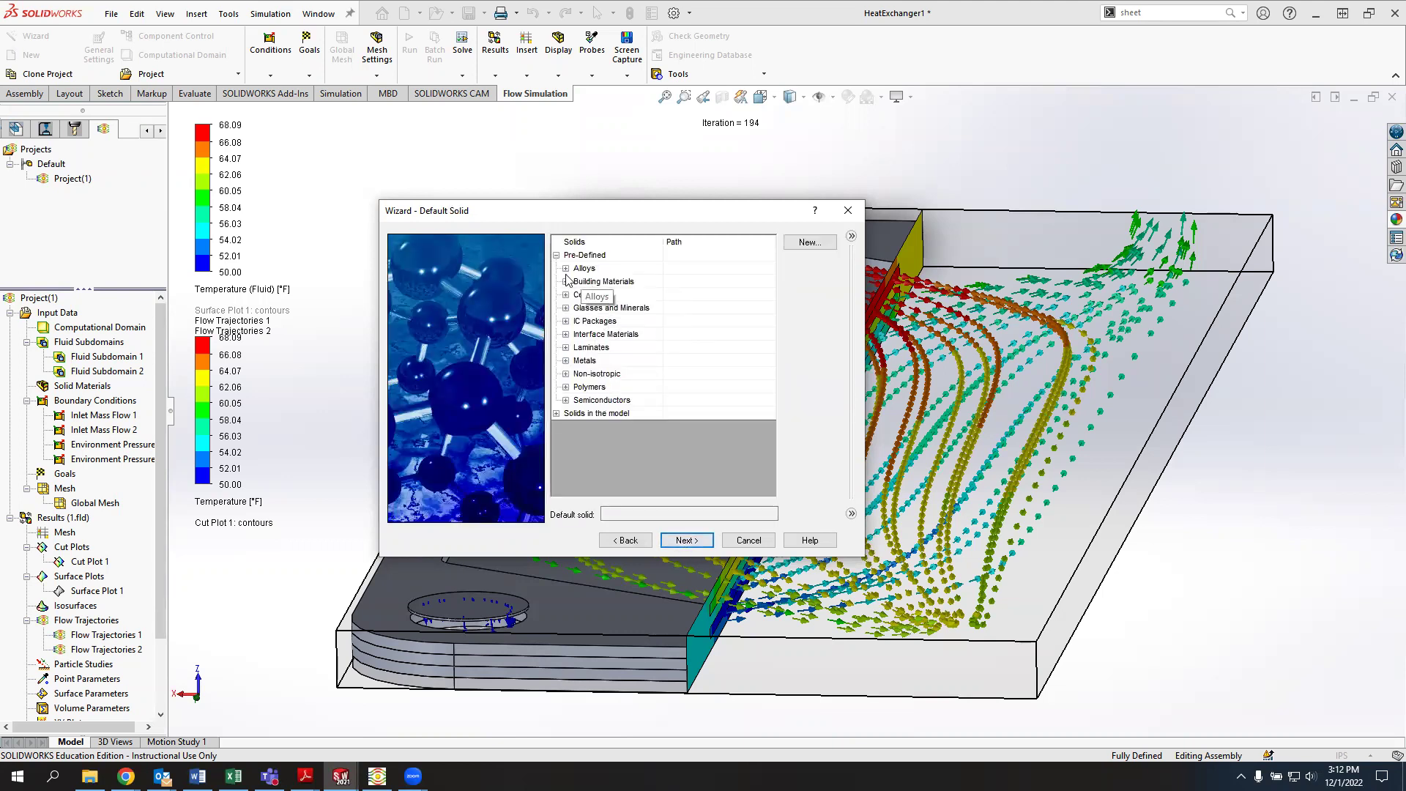
Choose the alloy Aluminum 6061 as the default solid and cancel the project wizard
double_click(575, 268)
left_click(609, 321)
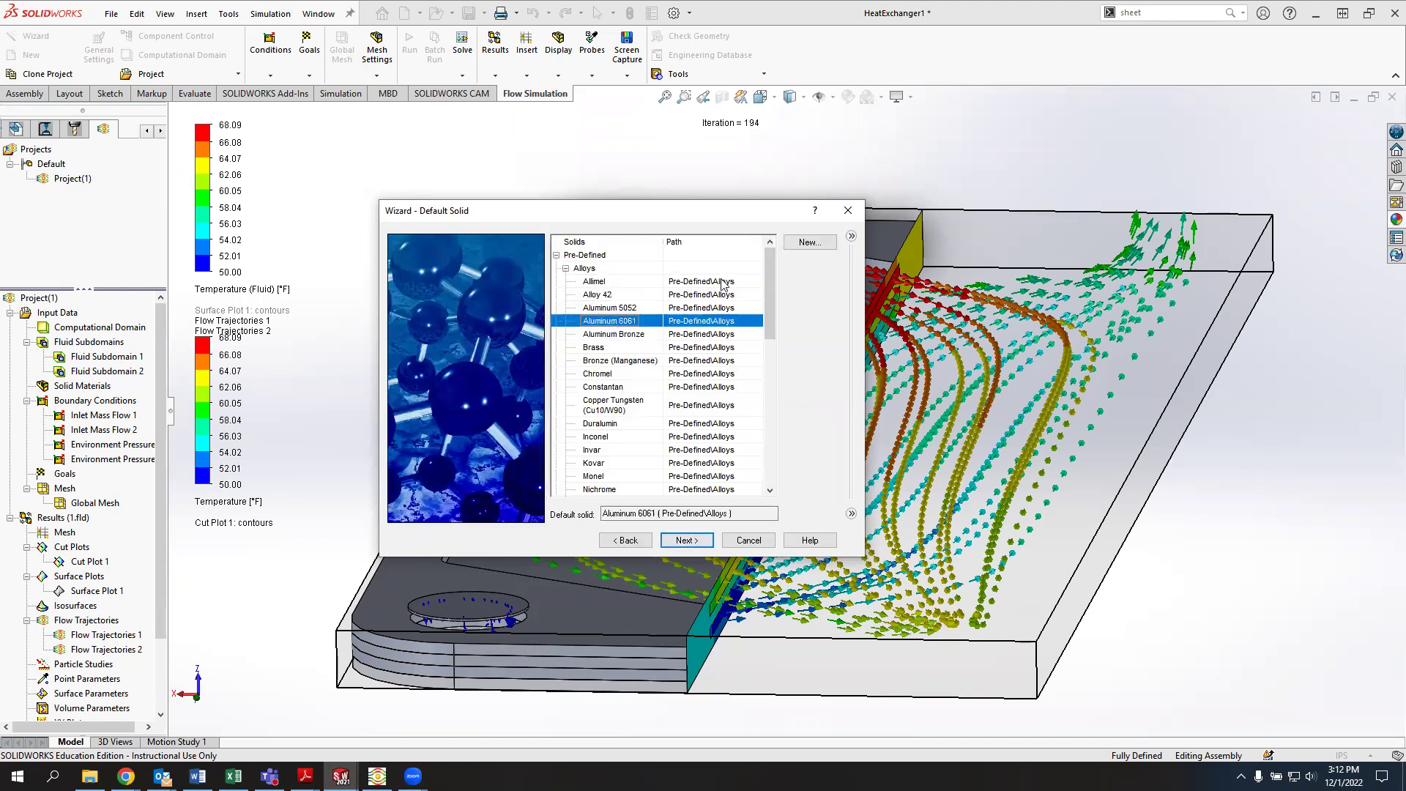
left_click(747, 544)
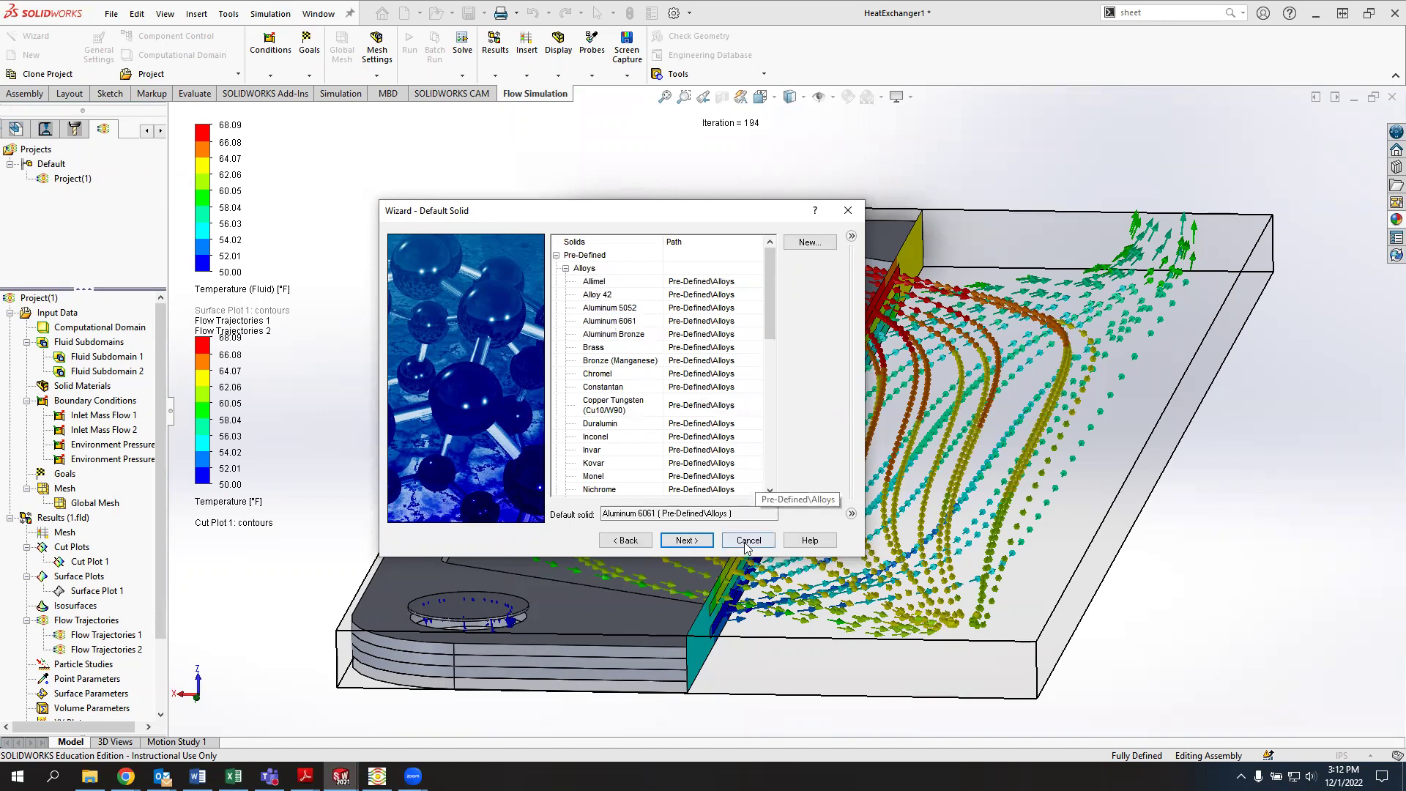
Show Fluid Subdomain 1 on the model and view its flow volume from a lower angle
left_click(95, 357)
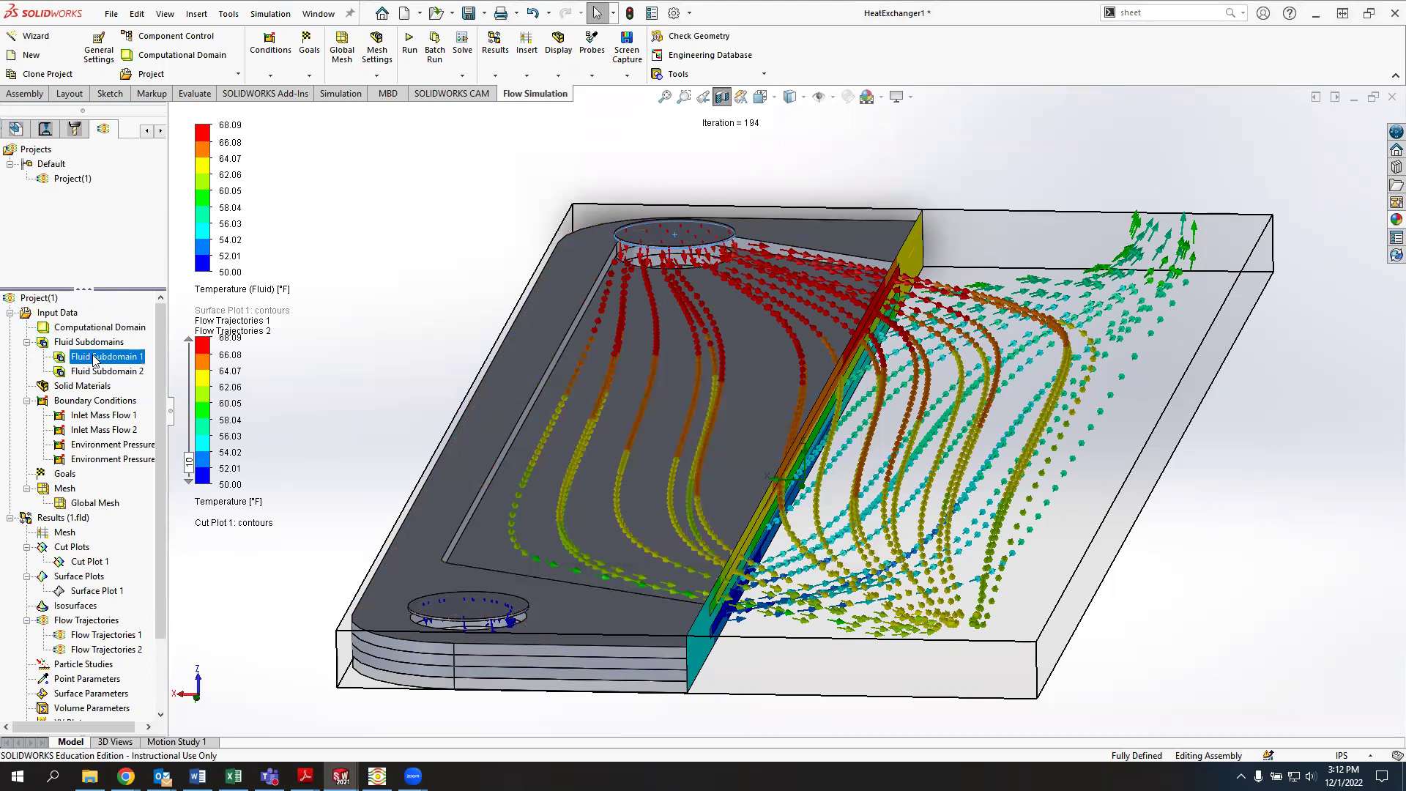
right_click(95, 361)
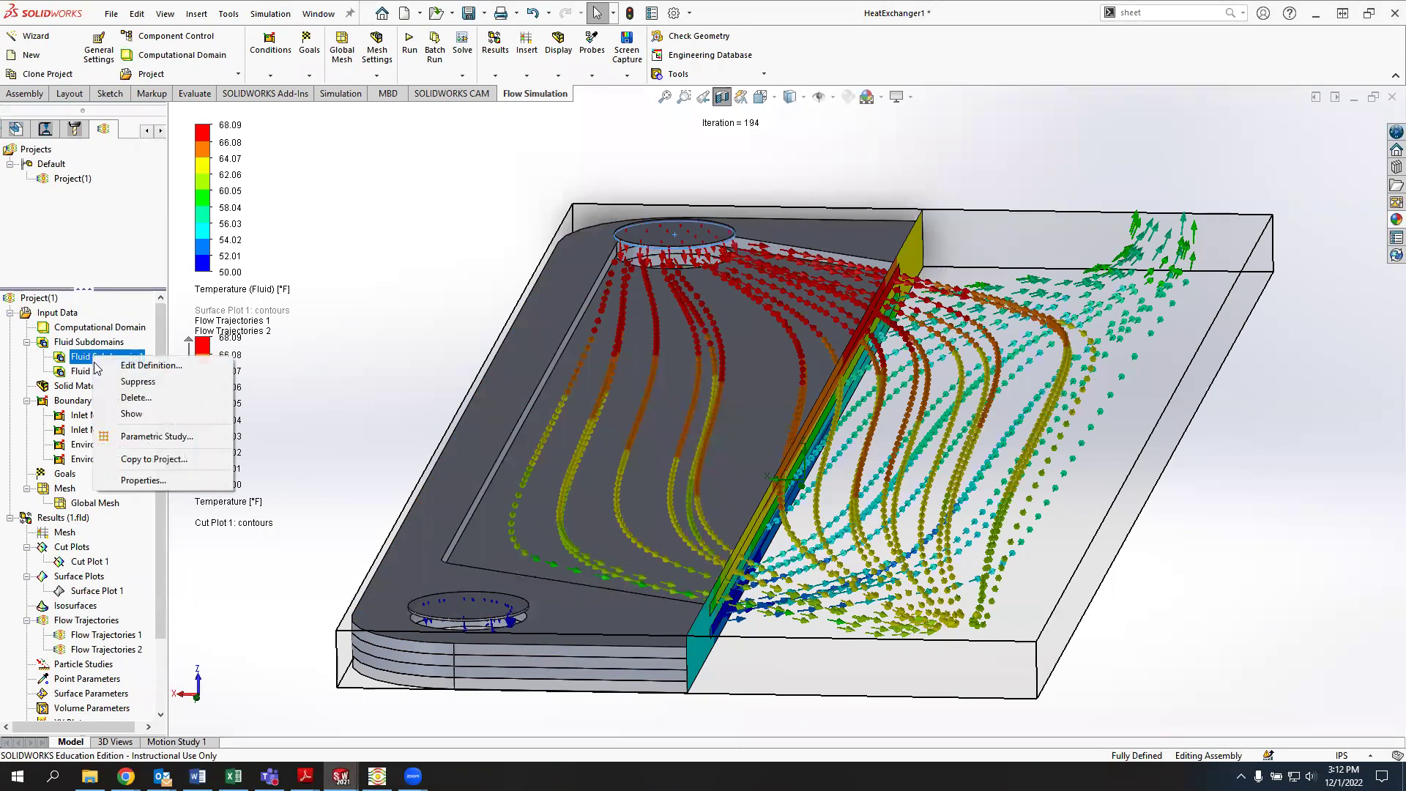
left_click(131, 413)
middle_click_drag(447, 388, 431, 362)
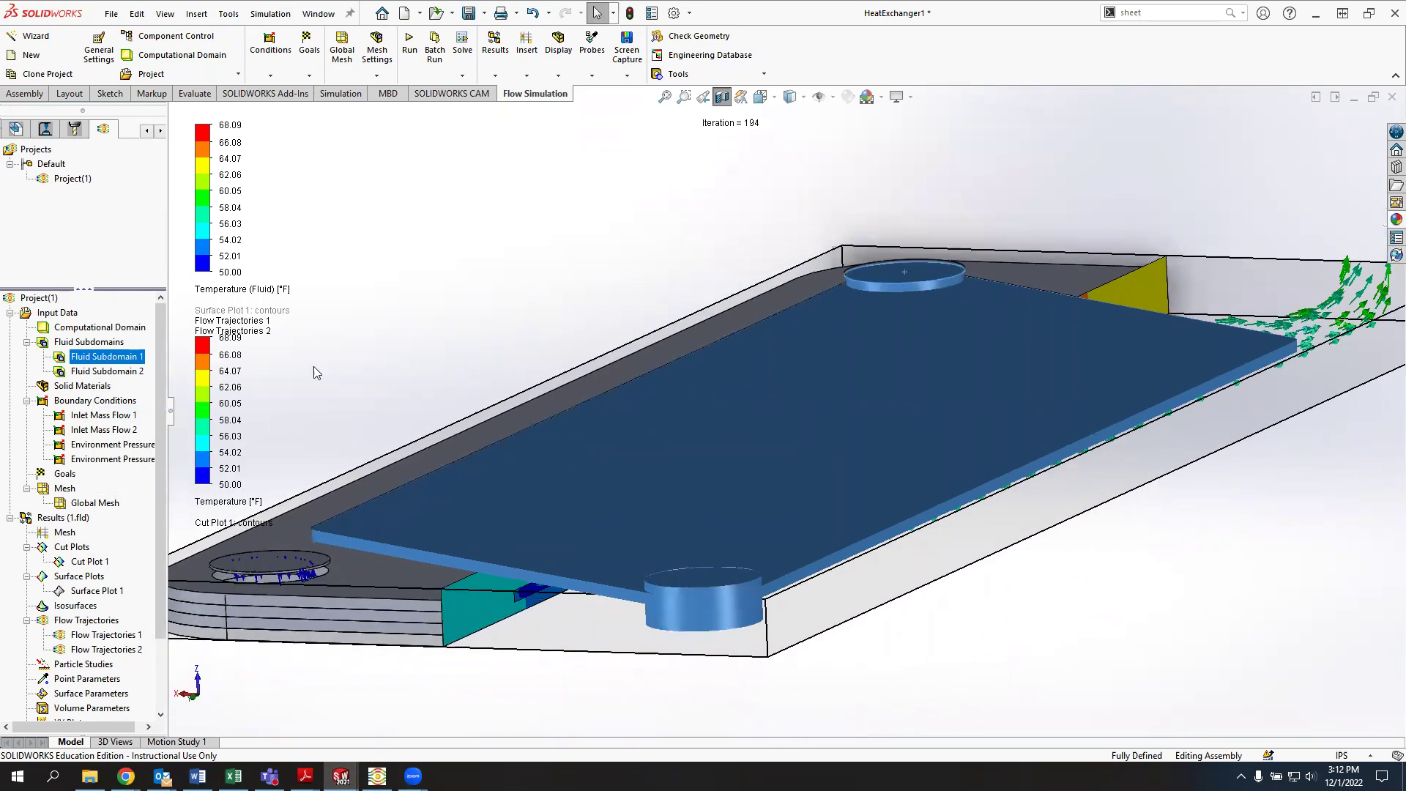
right_click(118, 372)
left_click(171, 380)
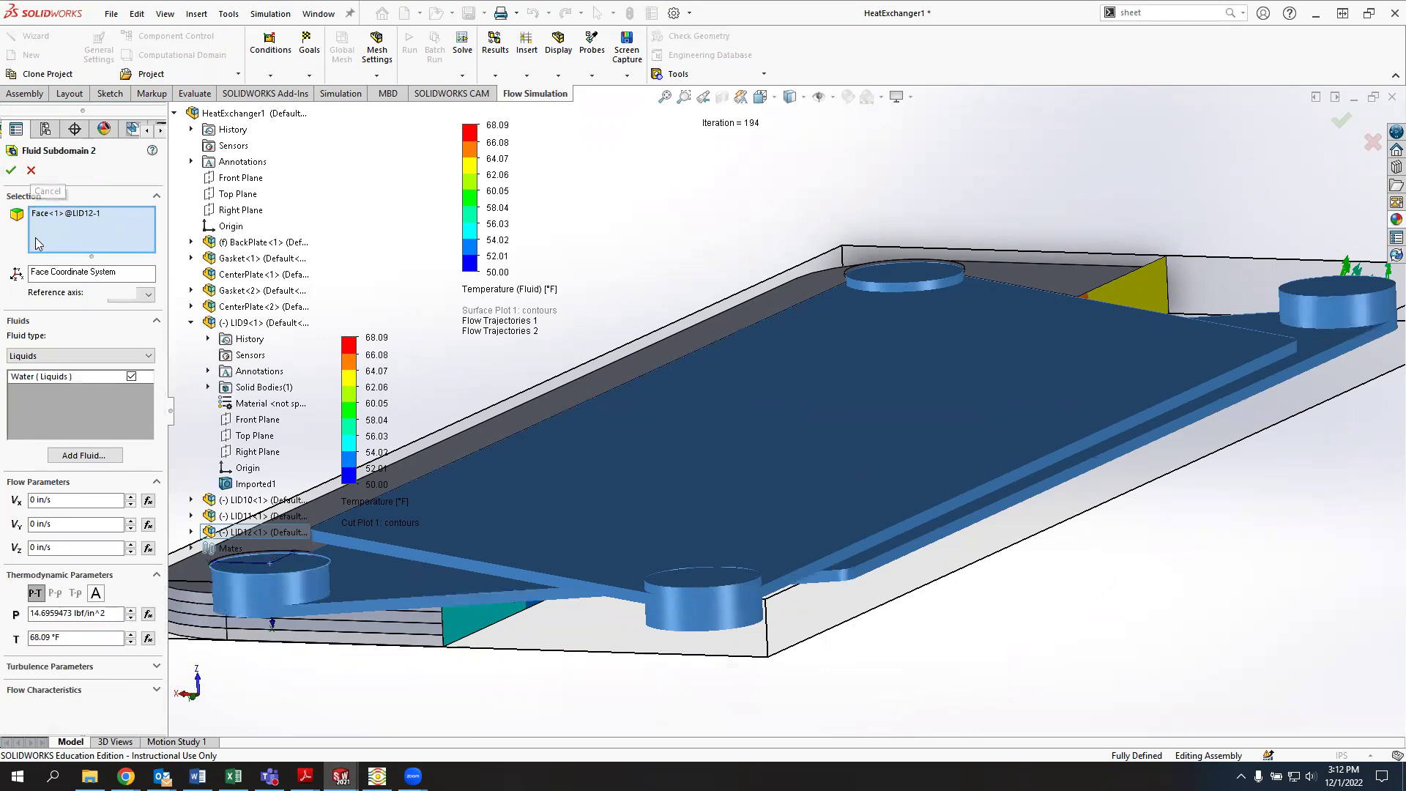
left_click(31, 172)
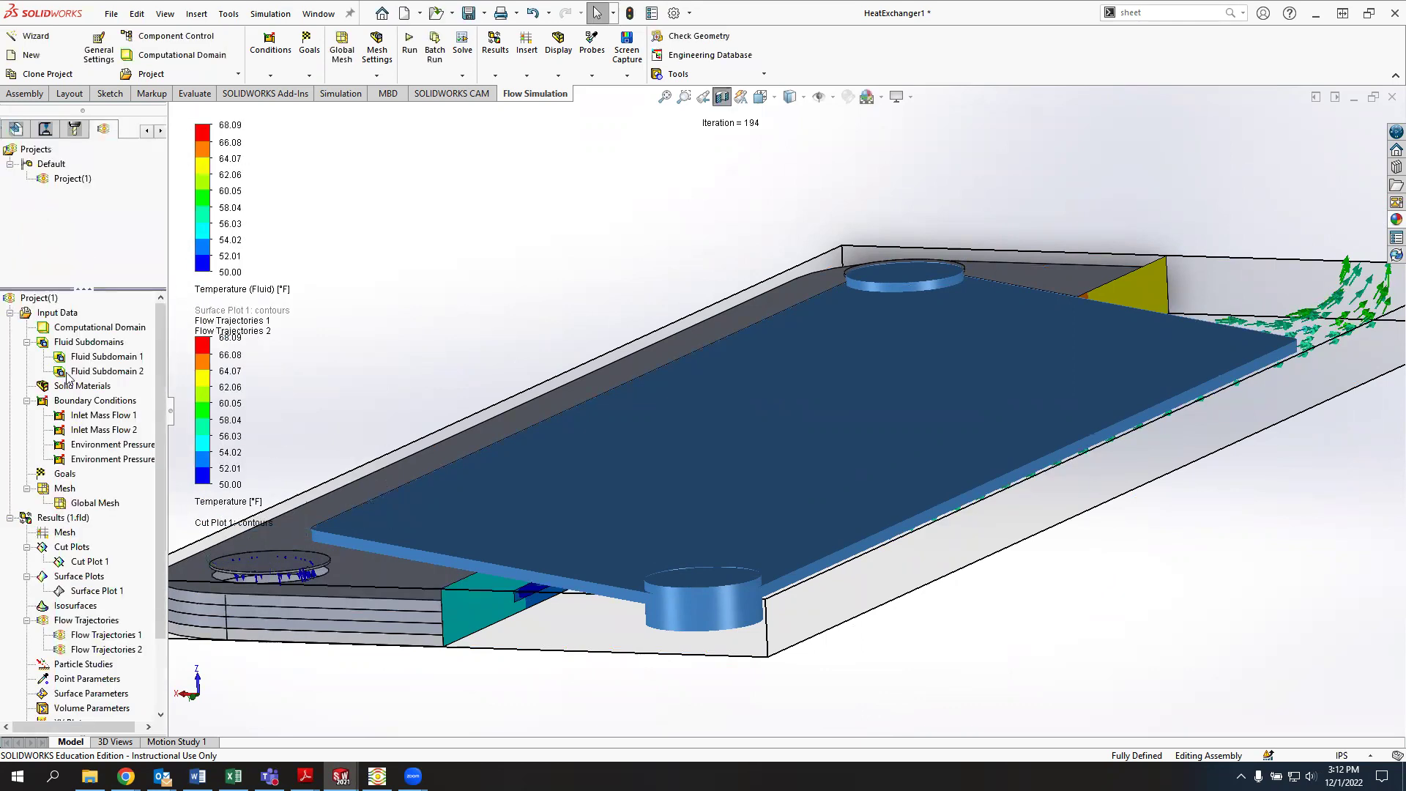
Show Fluid Subdomain 2 as well and examine how the two fluid volumes lie between the plates and ports
right_click(62, 375)
left_click(200, 429)
mouse_move(784, 238)
middle_mouse_down()
mouse_move(735, 270)
mouse_move(782, 226)
mouse_move(781, 188)
mouse_move(756, 197)
mouse_move(757, 210)
mouse_move(878, 198)
mouse_move(781, 220)
middle_mouse_up()
scroll(734, 270, "down", 3)
scroll(735, 270, "up", 3)
scroll(717, 249, "down", 5)
scroll(706, 261, "up", 5)
middle_click_drag(838, 295, 857, 425)
scroll(852, 448, "up", 2)
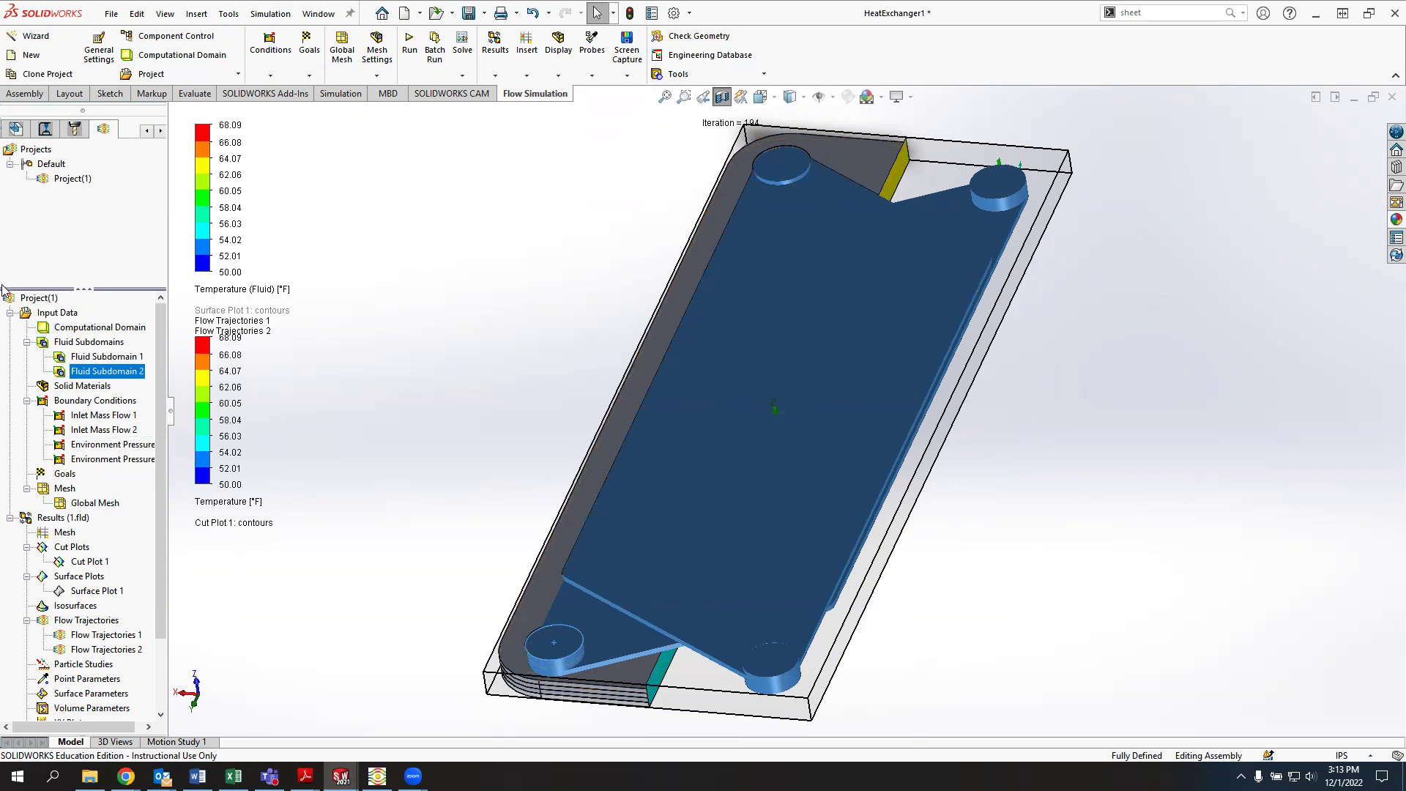
Hide Fluid Subdomains 1 and 2 and examine the flow trajectories along the temperature cut plot
right_click(103, 359)
left_click(162, 415)
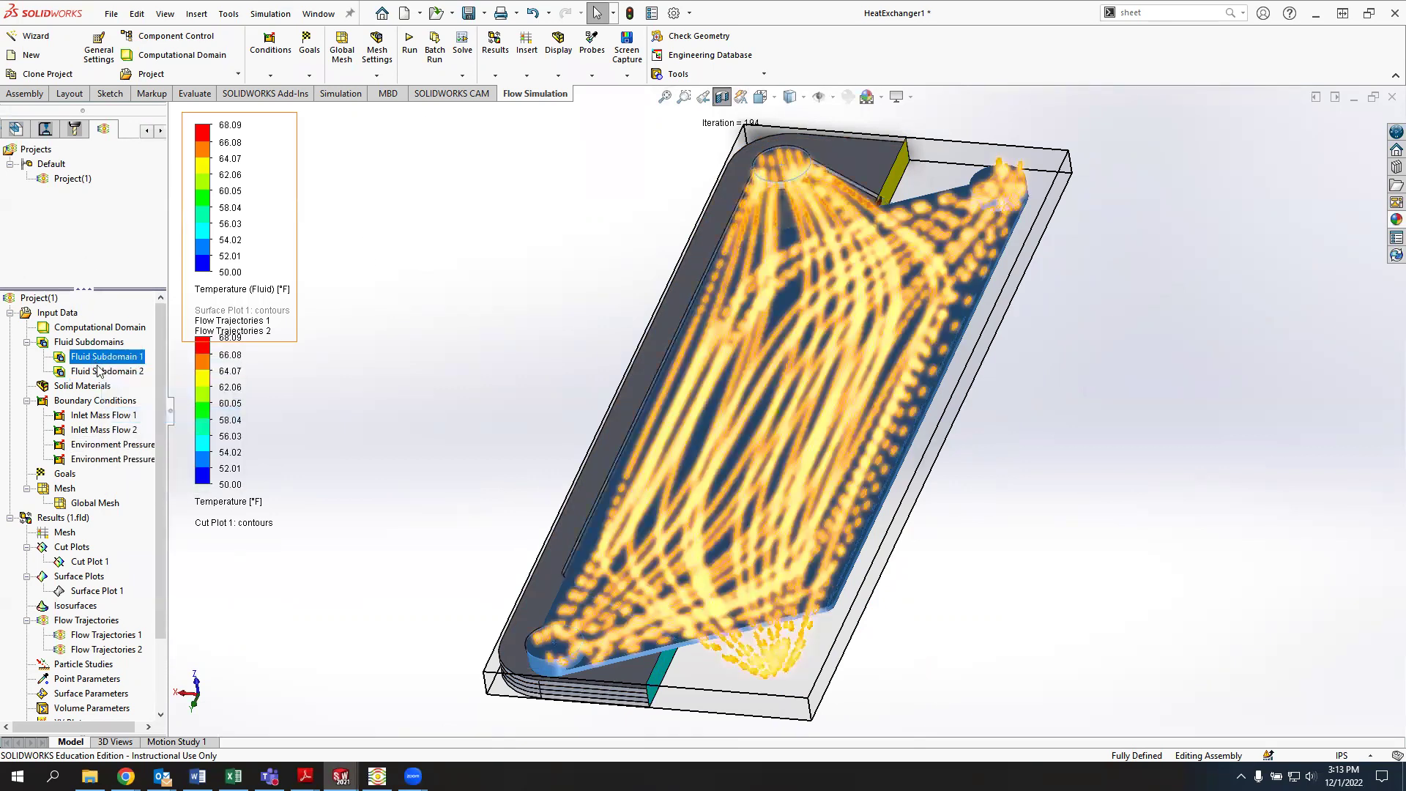
right_click(103, 371)
left_click(150, 430)
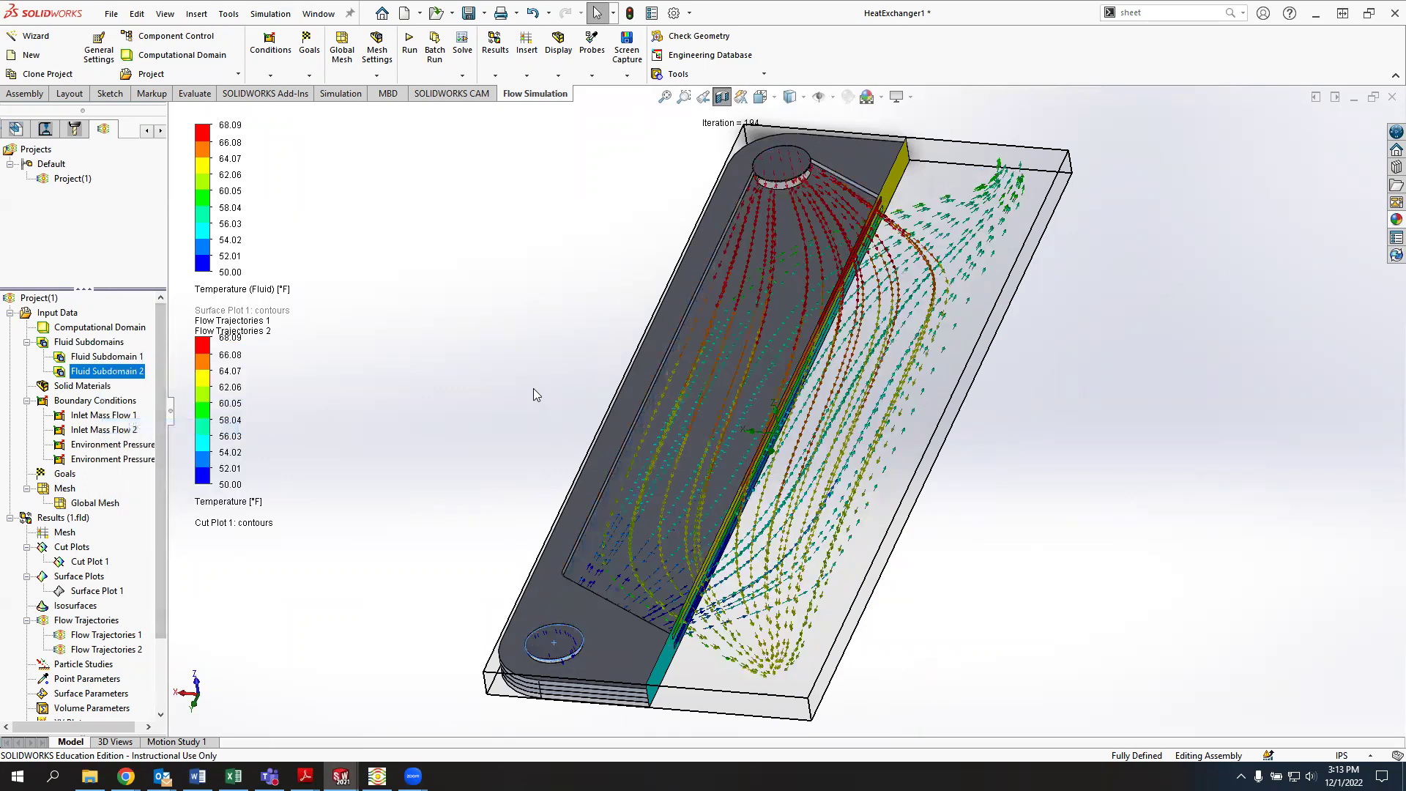
middle_click_drag(557, 341, 773, 432)
scroll(747, 451, "down", 3)
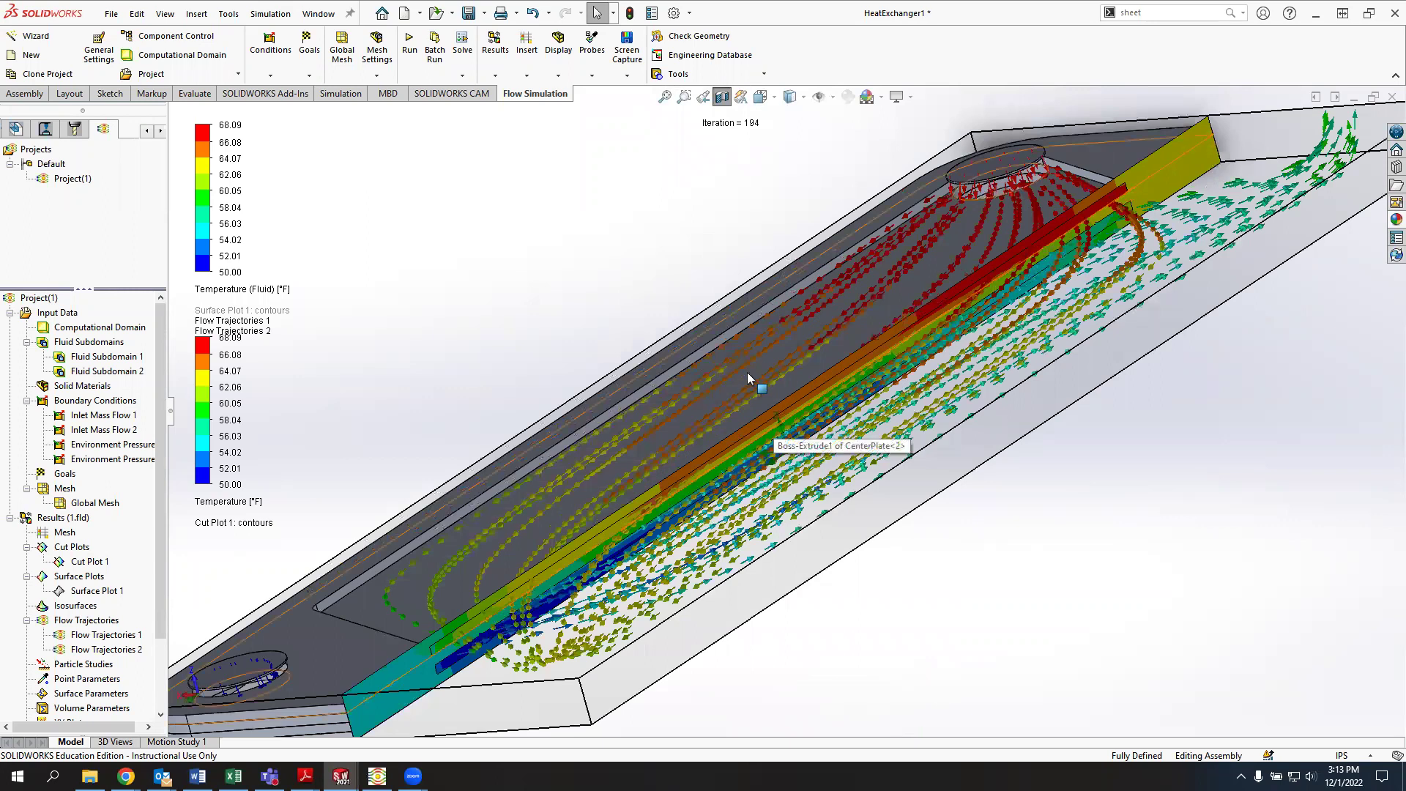
scroll(521, 391, "up", 3)
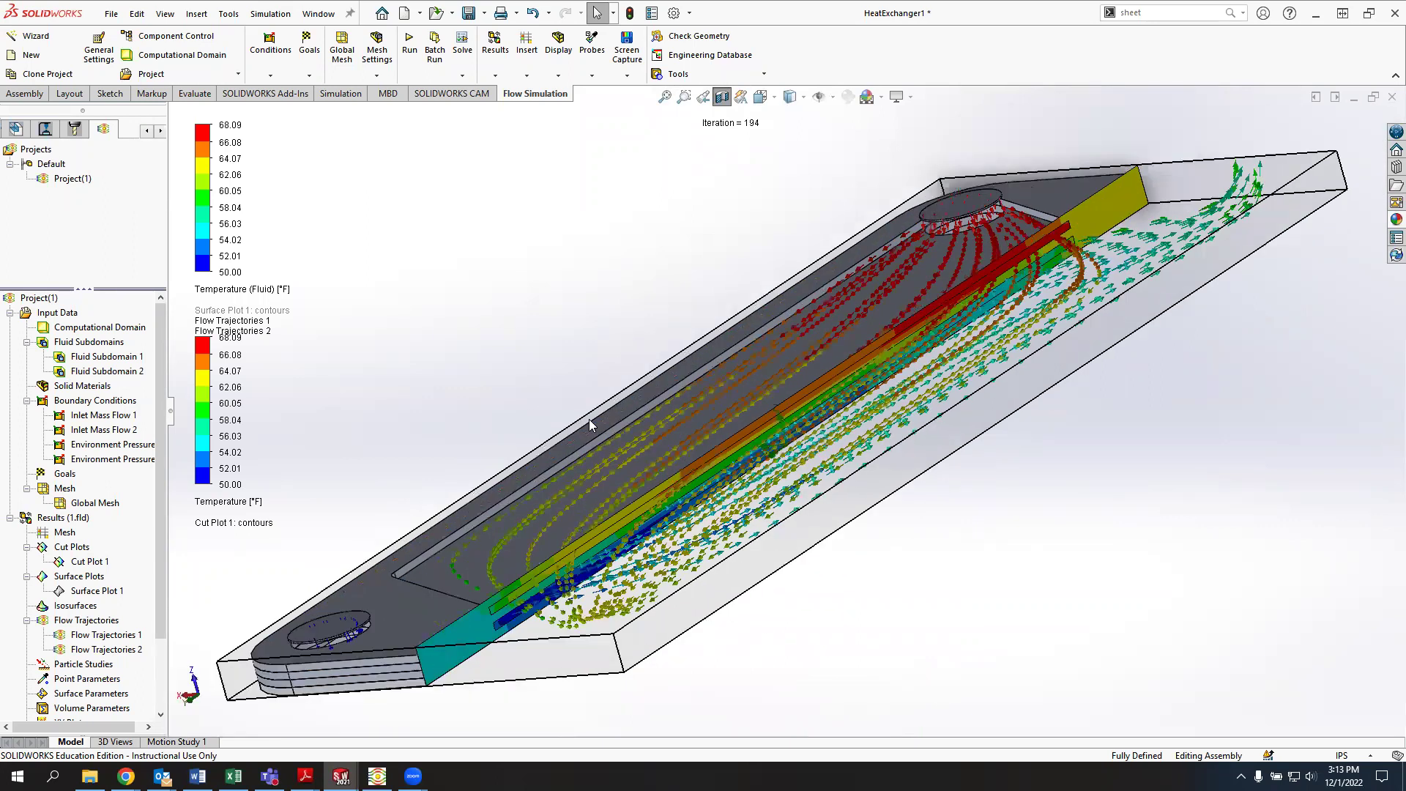
middle_click_drag(569, 303, 597, 343)
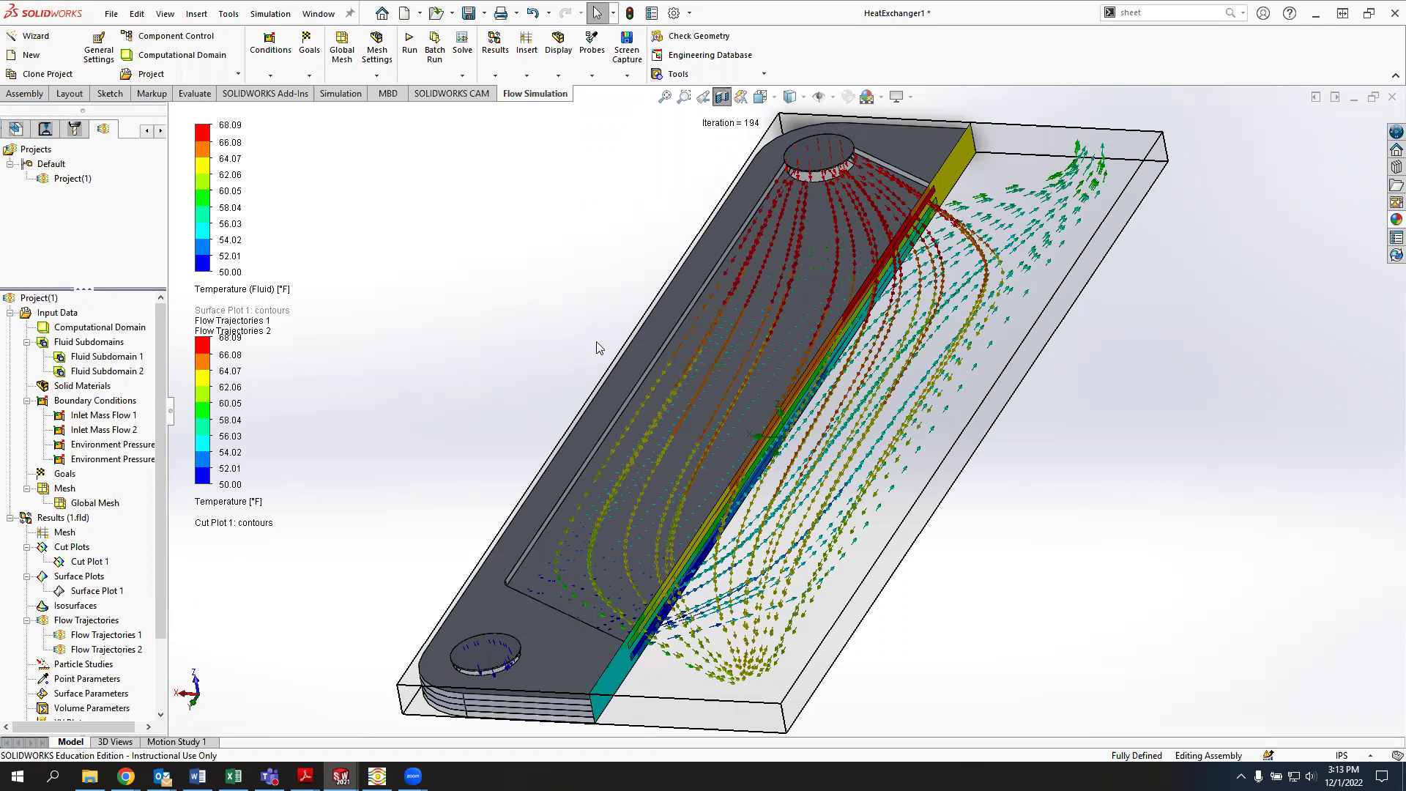
middle_click_drag(617, 389, 624, 364)
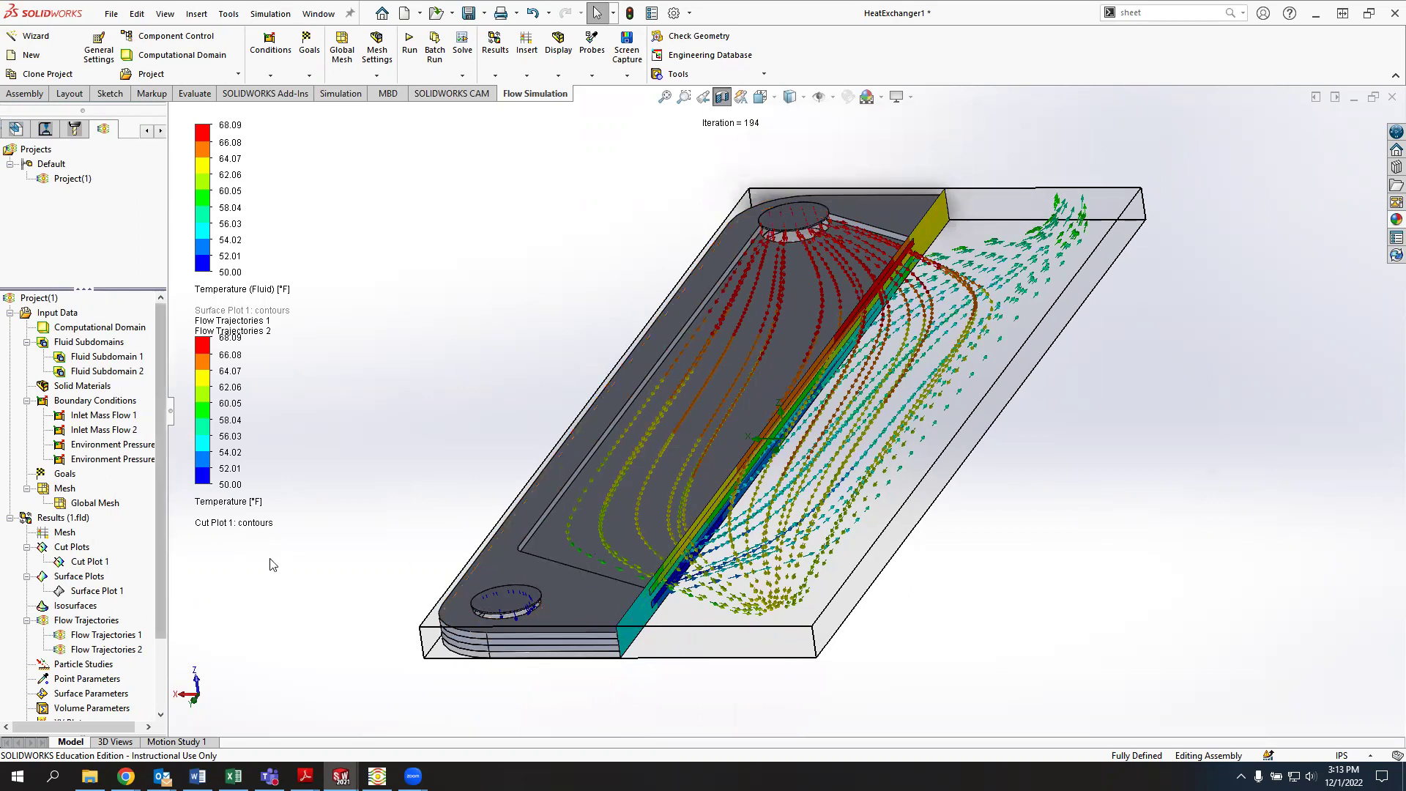
Hide Flow Trajectories 1 and Flow Trajectories 2 to leave only the temperature cut plot displayed
right_click(104, 636)
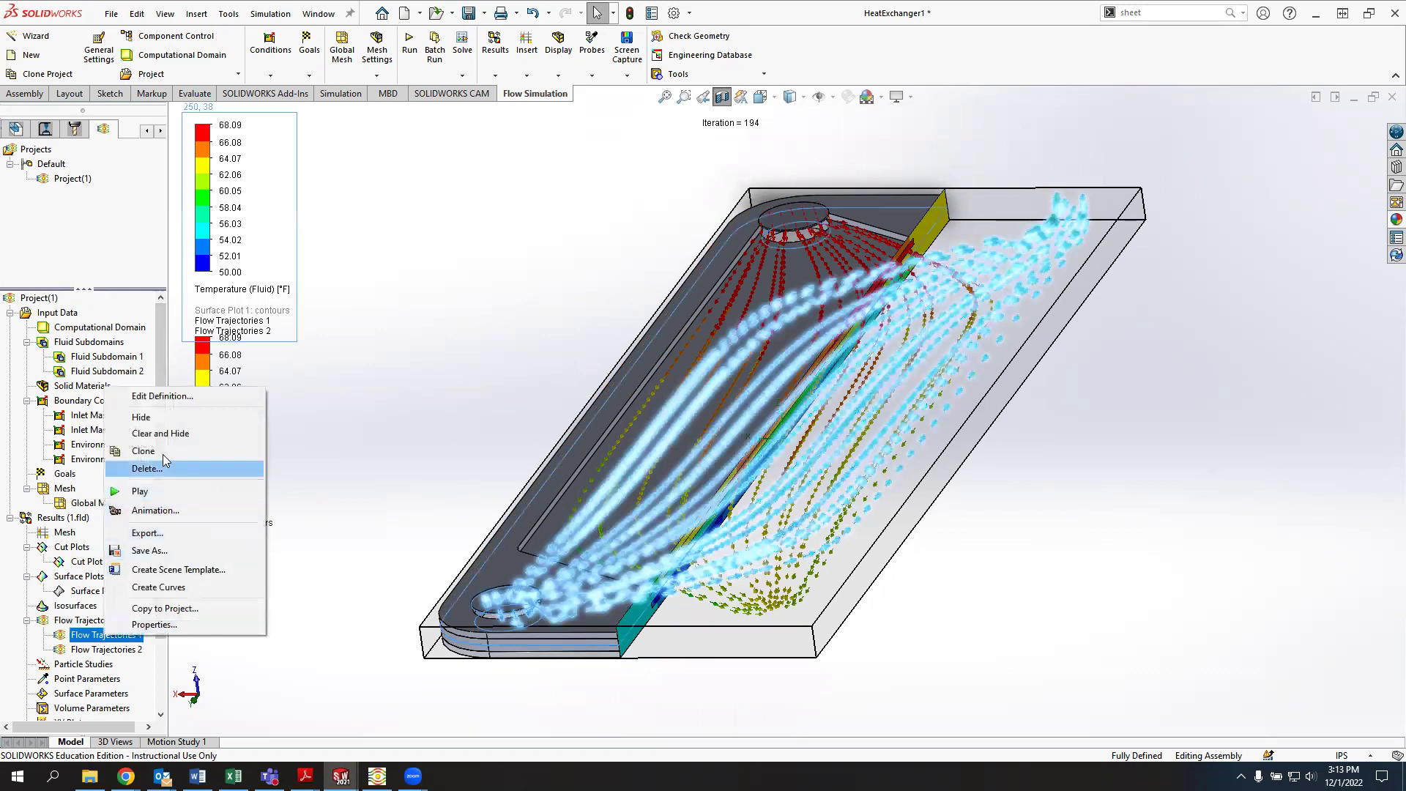
left_click(169, 419)
right_click(125, 645)
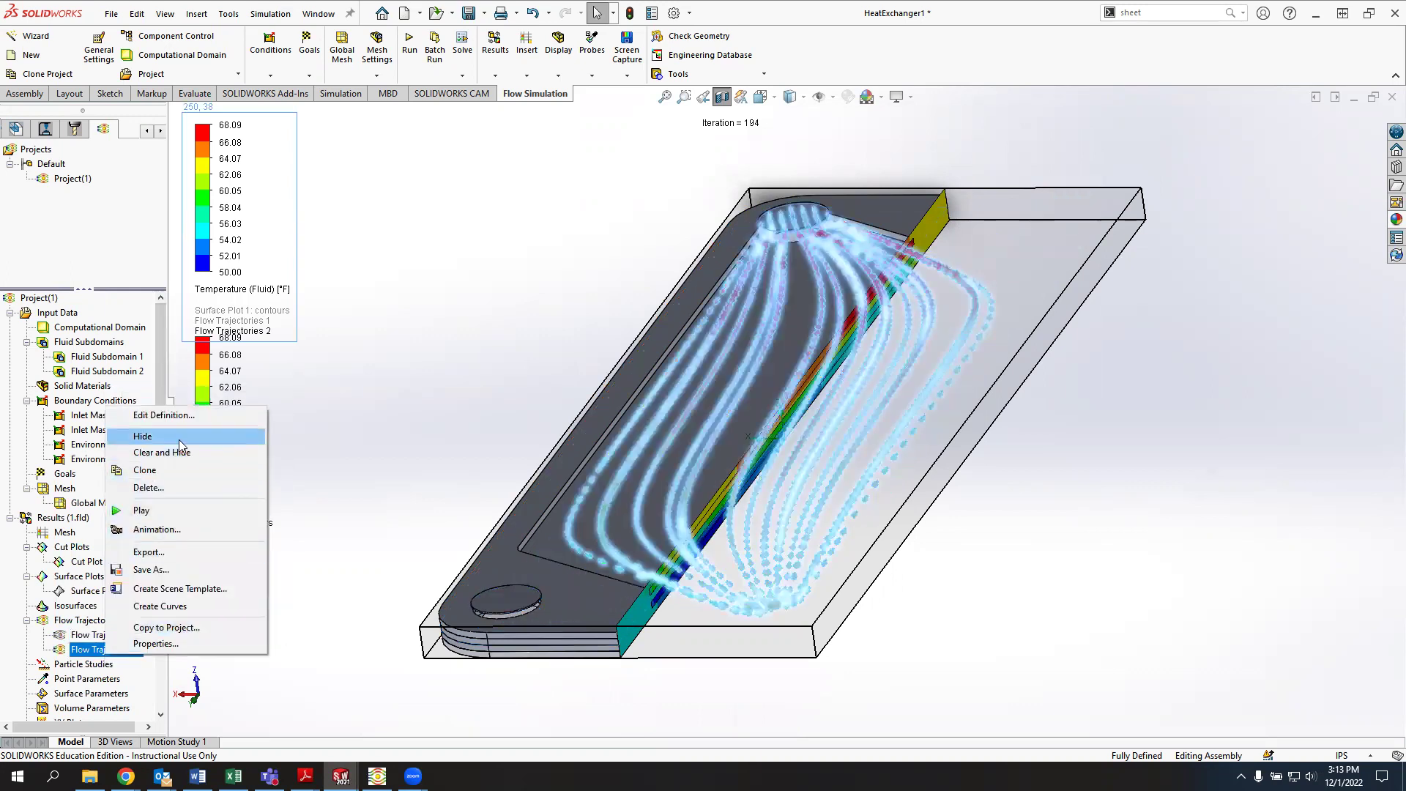
left_click(179, 440)
Examine the temperature cut plot along the plate stack, comparing the hot and cold fluid layers from end to end
left_click(564, 577)
middle_click_drag(610, 528, 574, 528)
scroll(1002, 420, "down", 4)
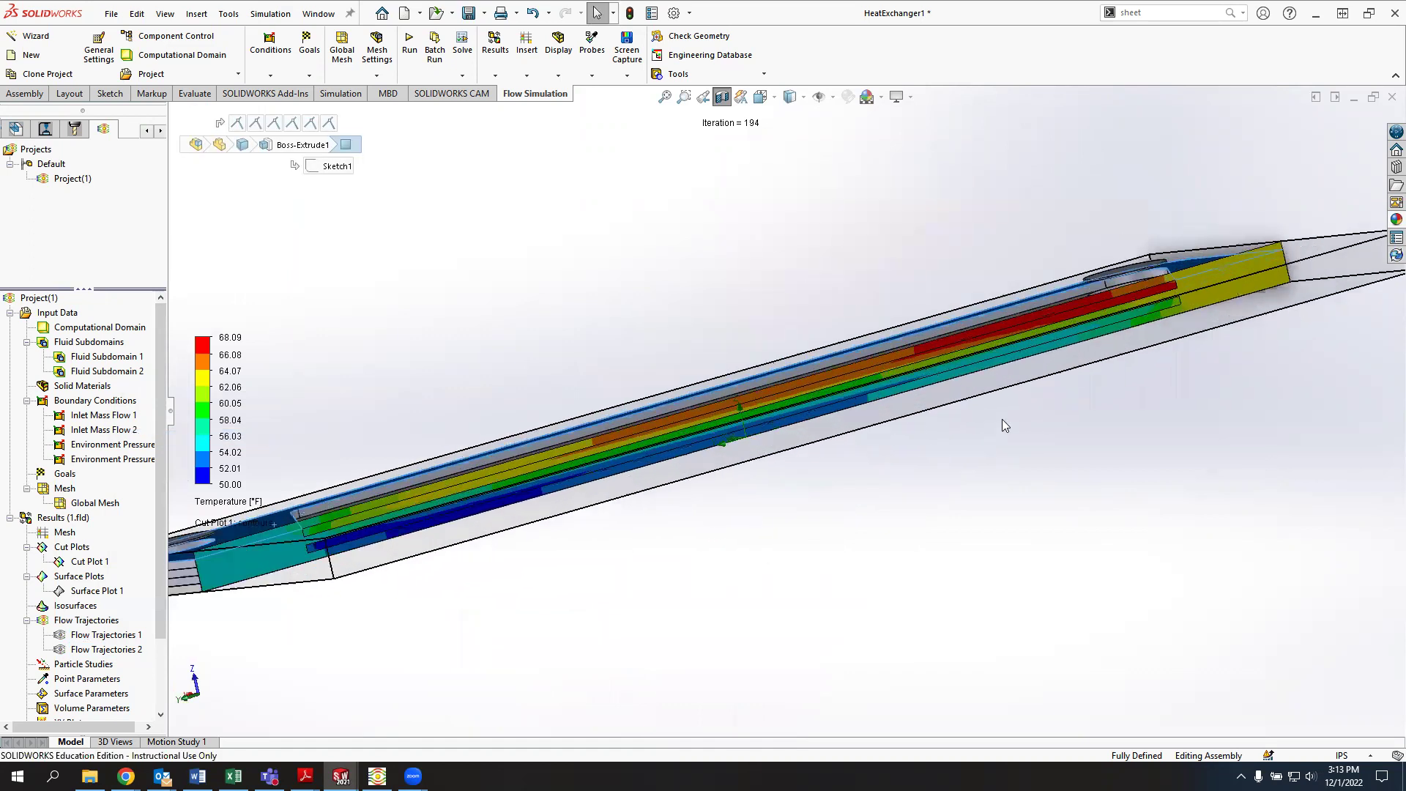
scroll(1207, 184, "up", 2)
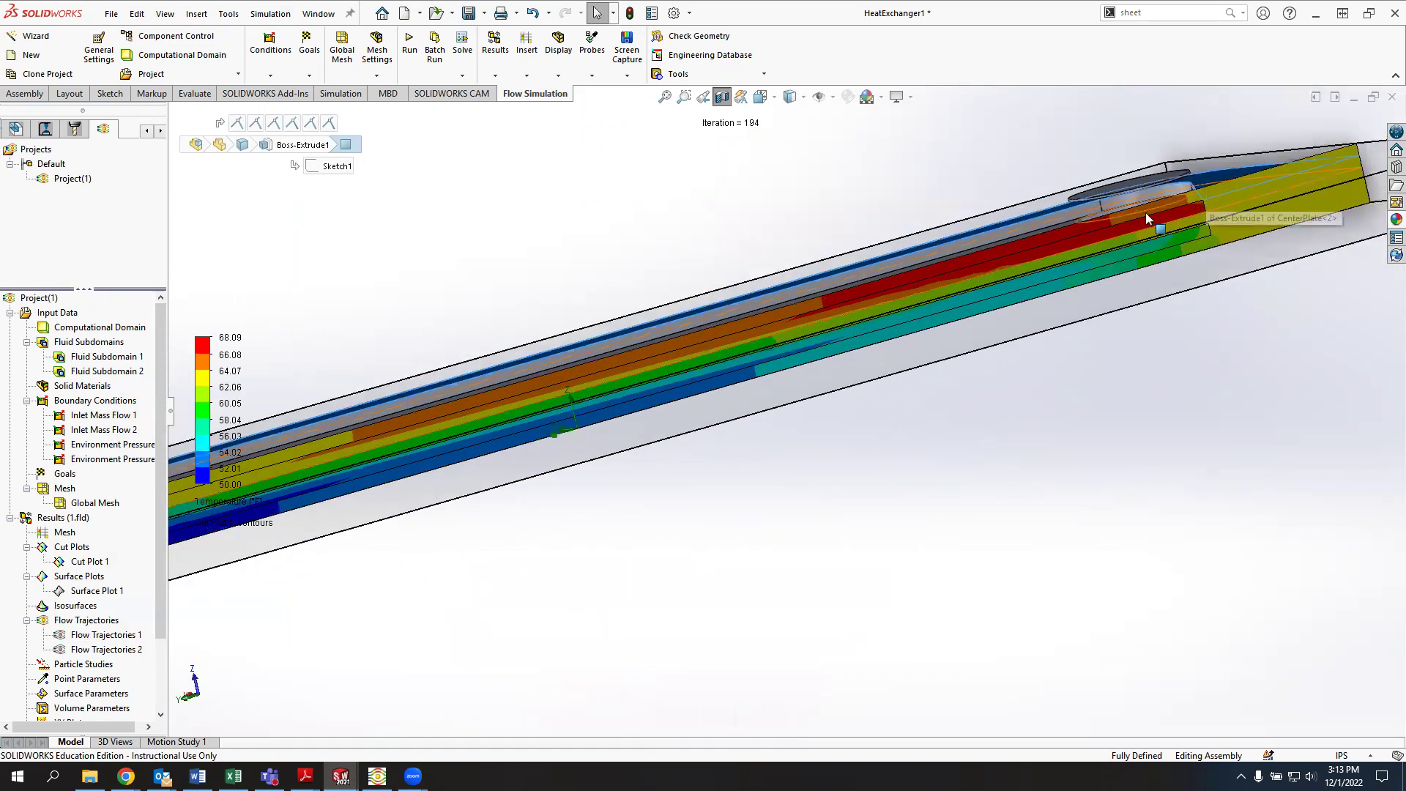
scroll(375, 454, "up", 3)
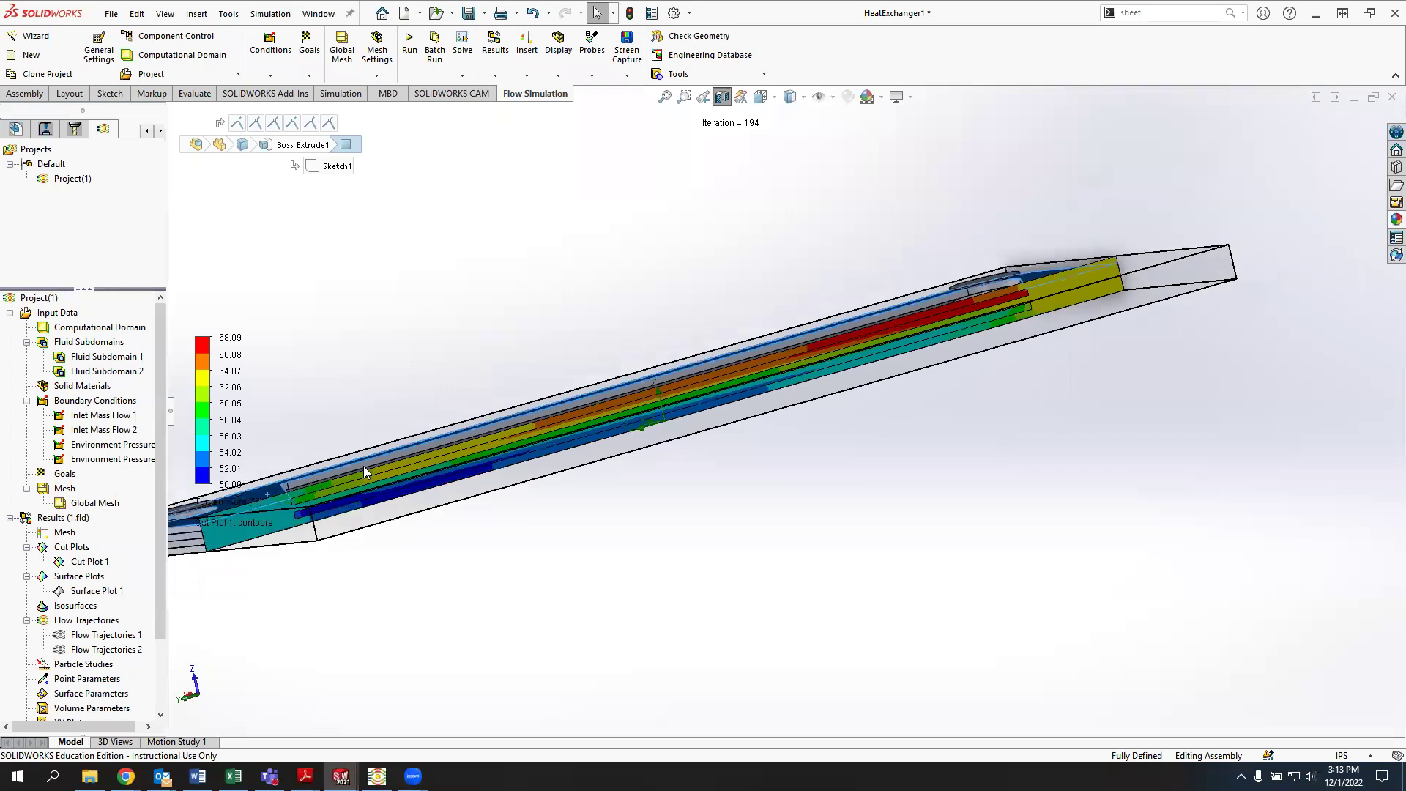
scroll(363, 469, "down", 4)
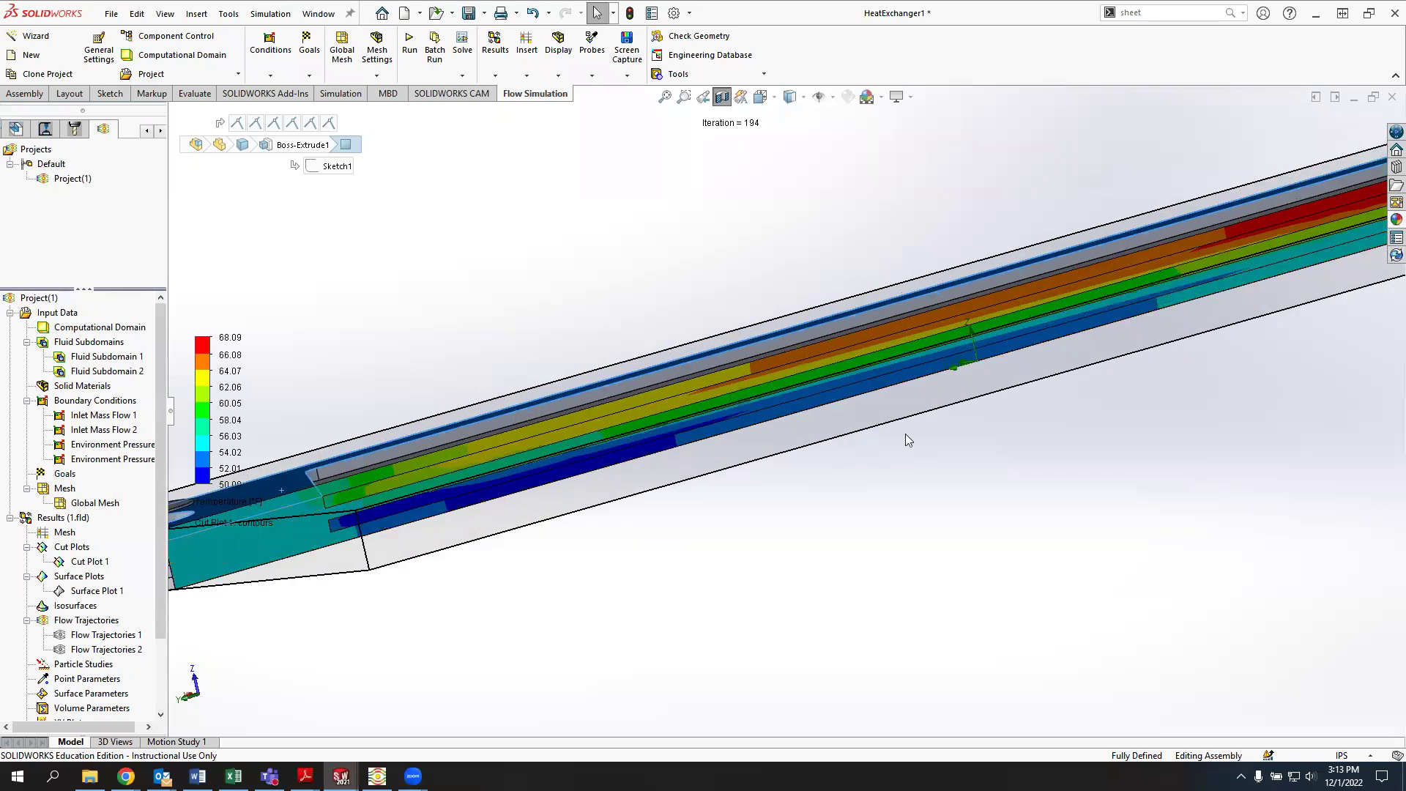
scroll(851, 419, "up", 2)
scroll(887, 384, "down", 1)
scroll(971, 344, "up", 1)
scroll(983, 340, "down", 1)
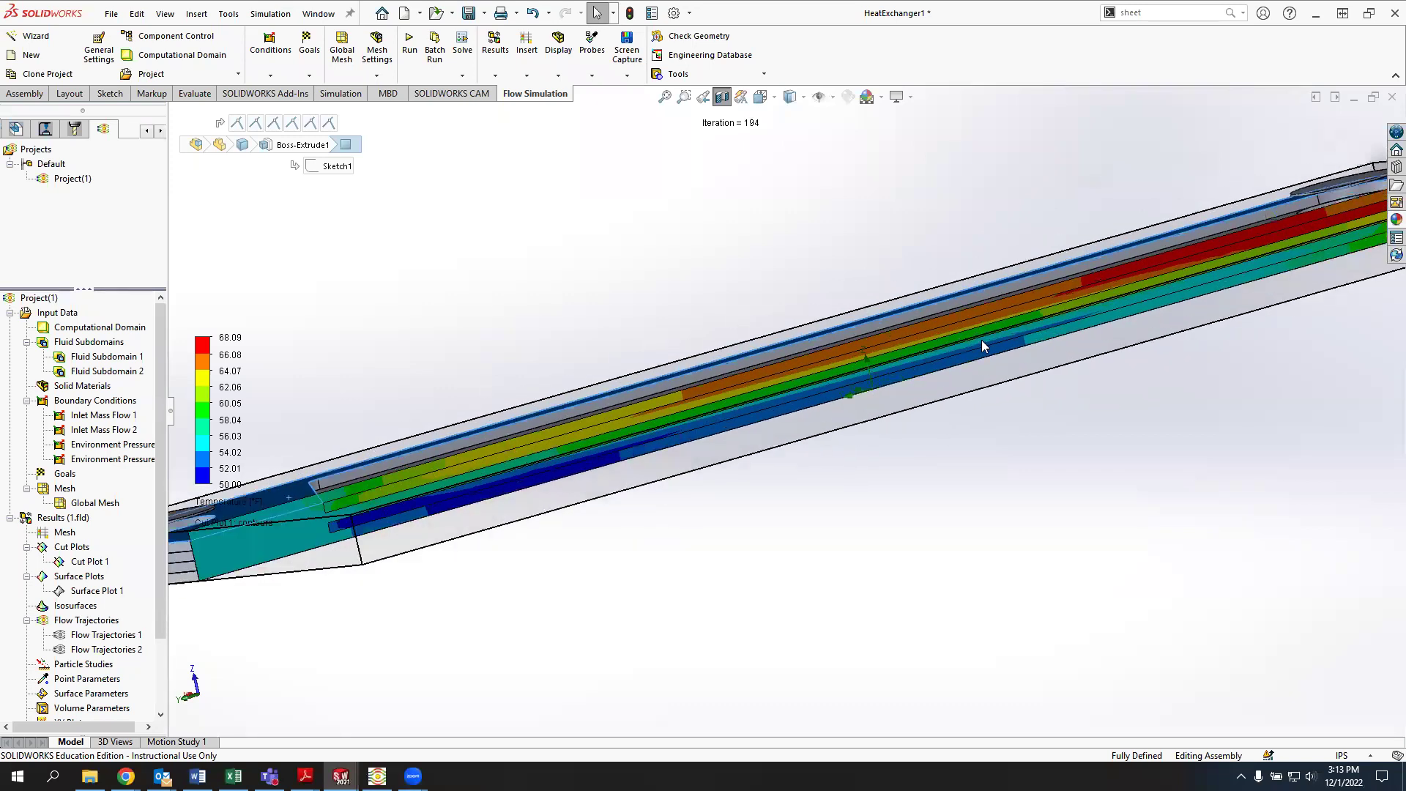
scroll(1259, 251, "up", 2)
scroll(1267, 256, "down", 2)
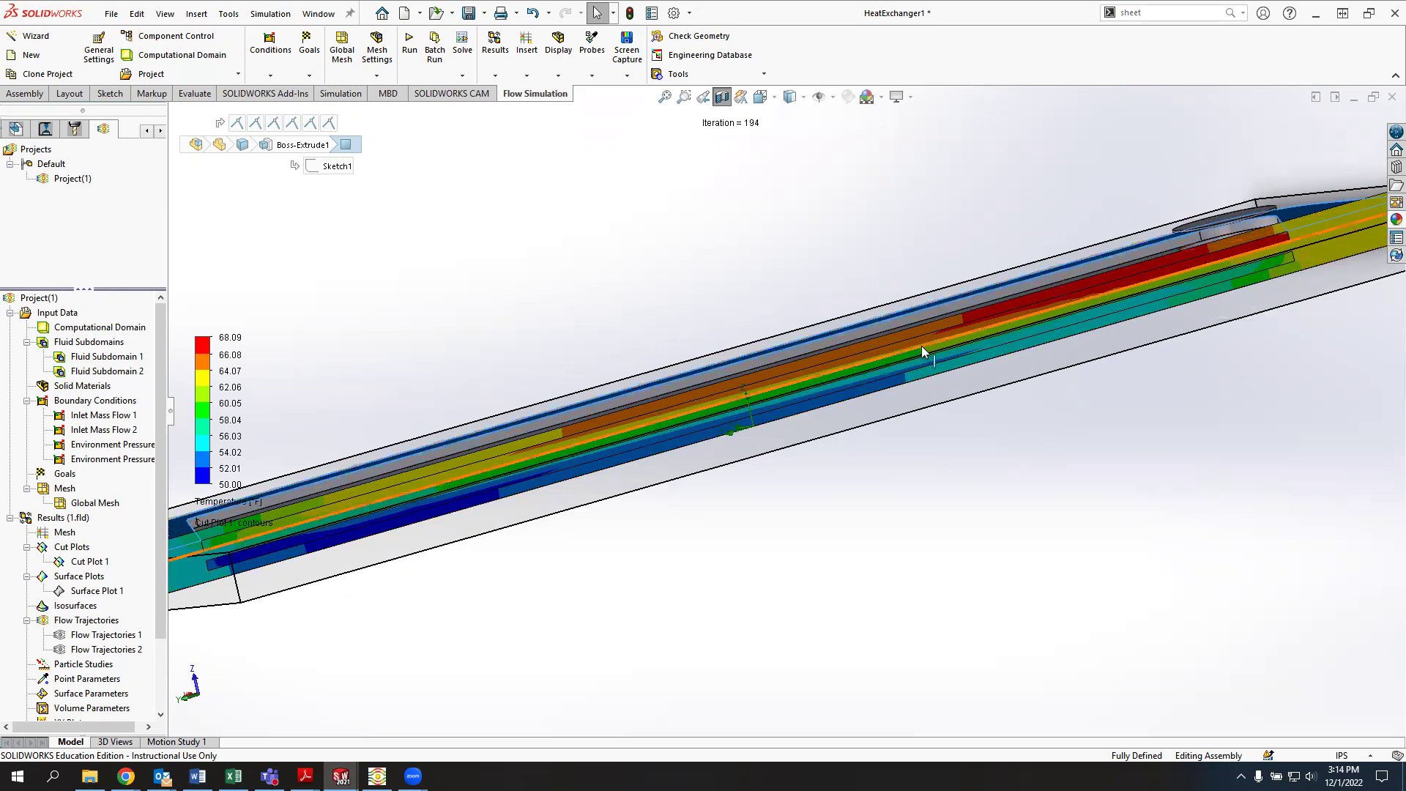
scroll(921, 346, "up", 3)
middle_click_drag(728, 354, 670, 432)
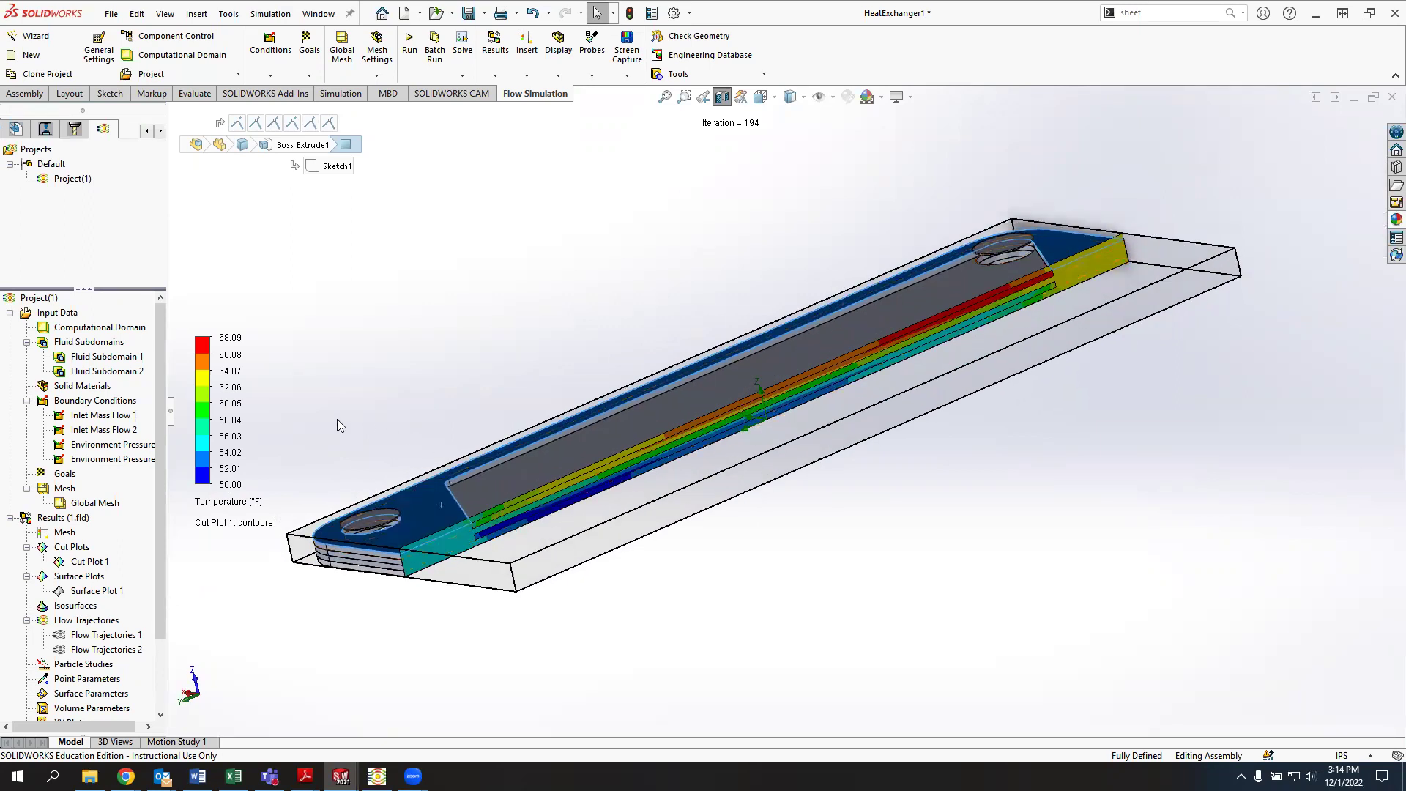
Show Flow Trajectories 1 and Flow Trajectories 2 again on the heat exchanger
right_click(91, 638)
left_click(220, 412)
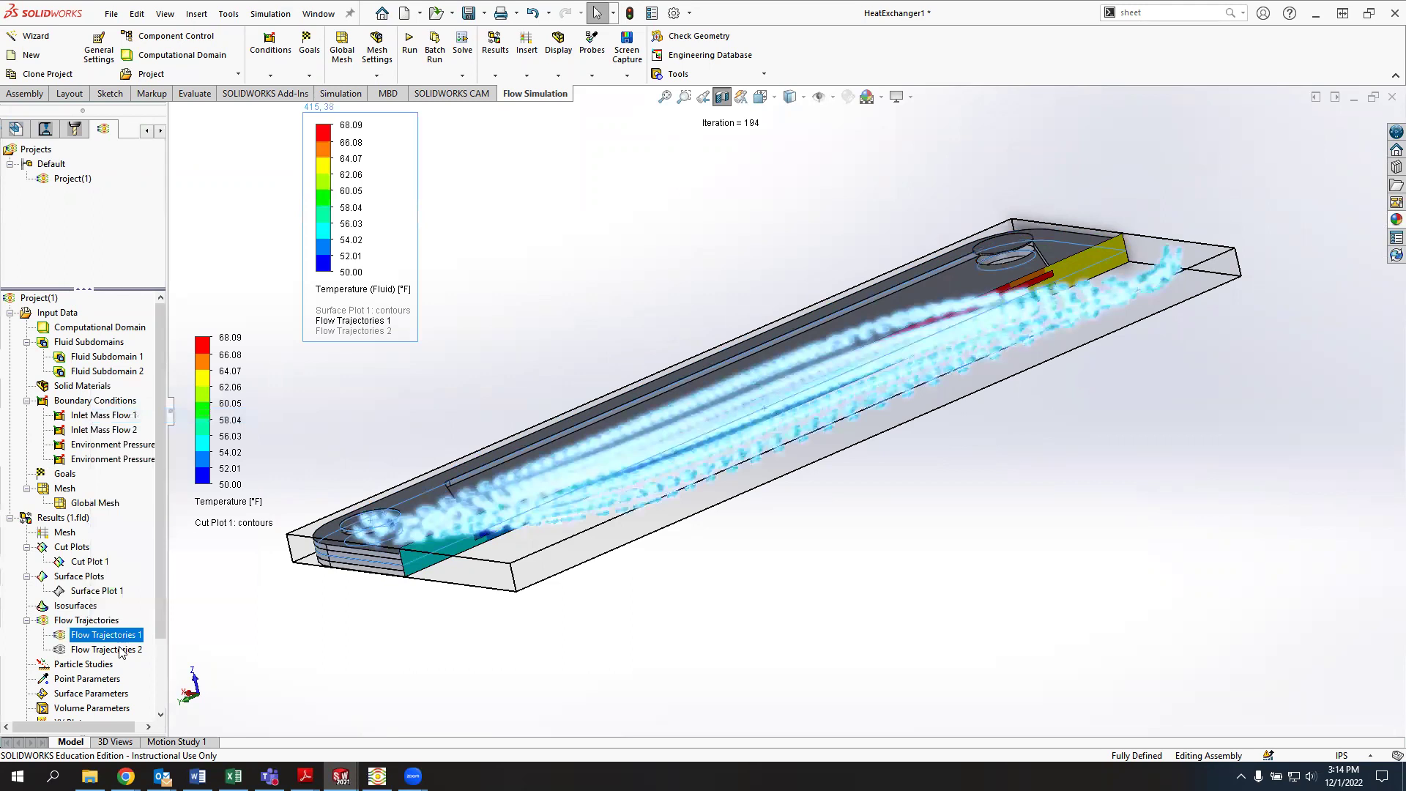
right_click(121, 650)
left_click(162, 435)
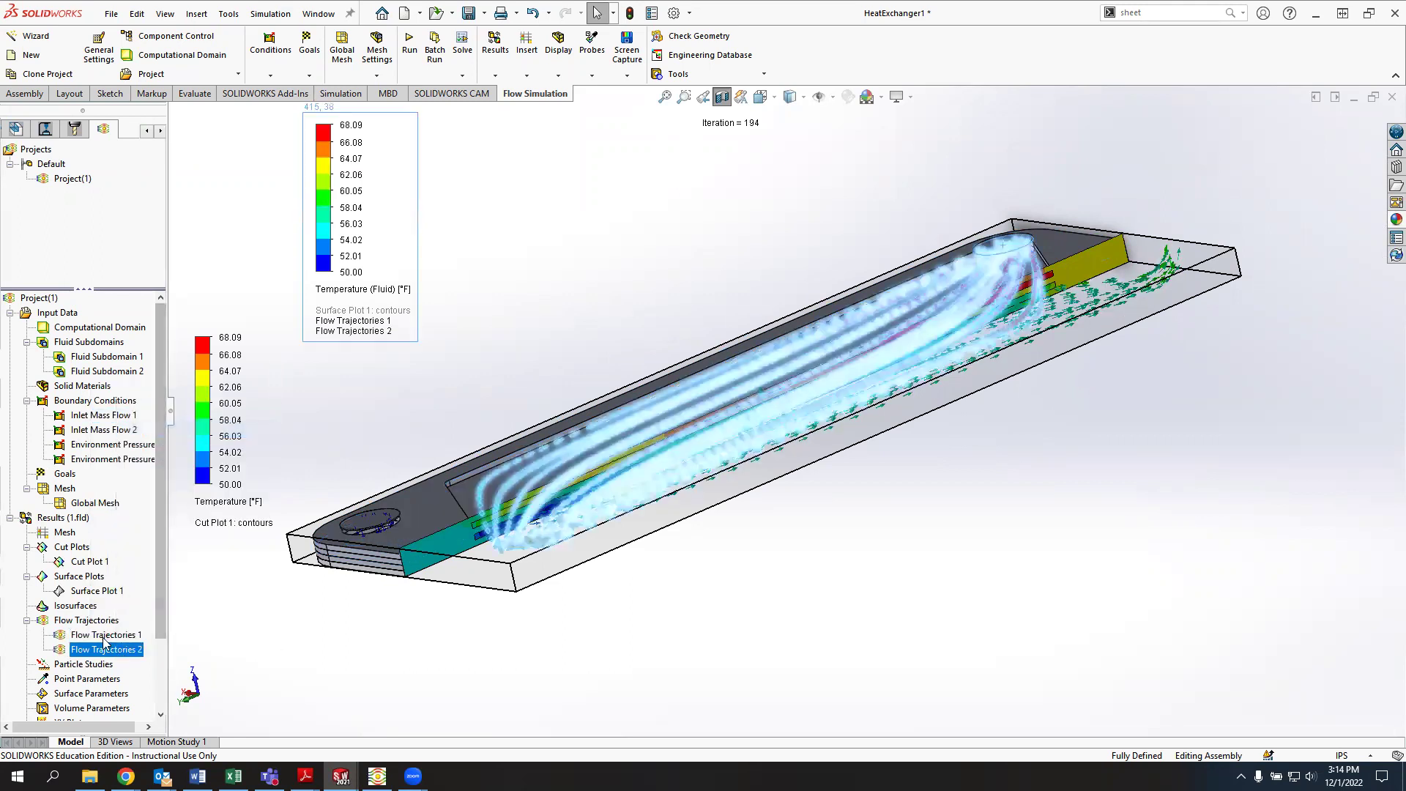
Play the flow animations of Flow Trajectories 1 and Flow Trajectories 2
right_click(106, 634)
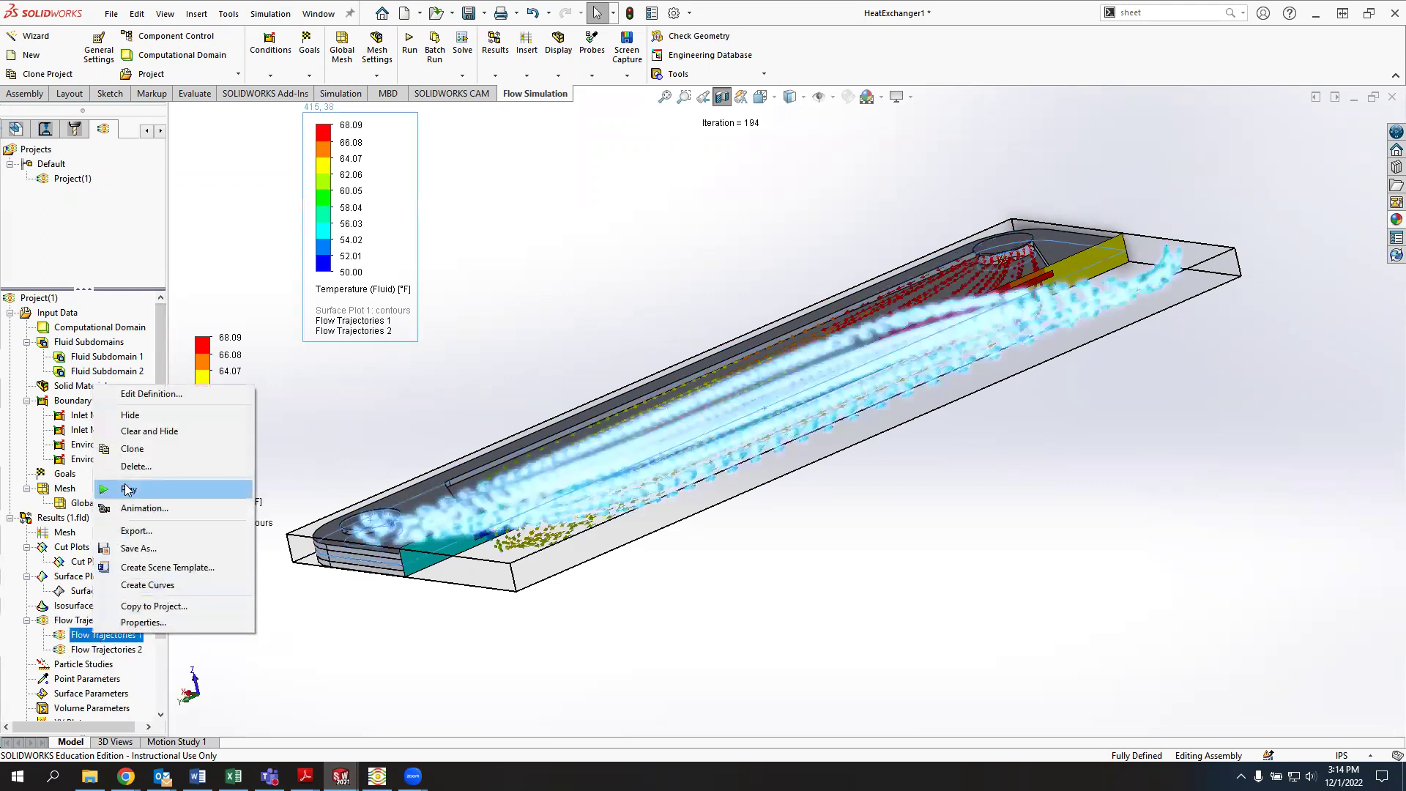
left_click(126, 489)
right_click(106, 650)
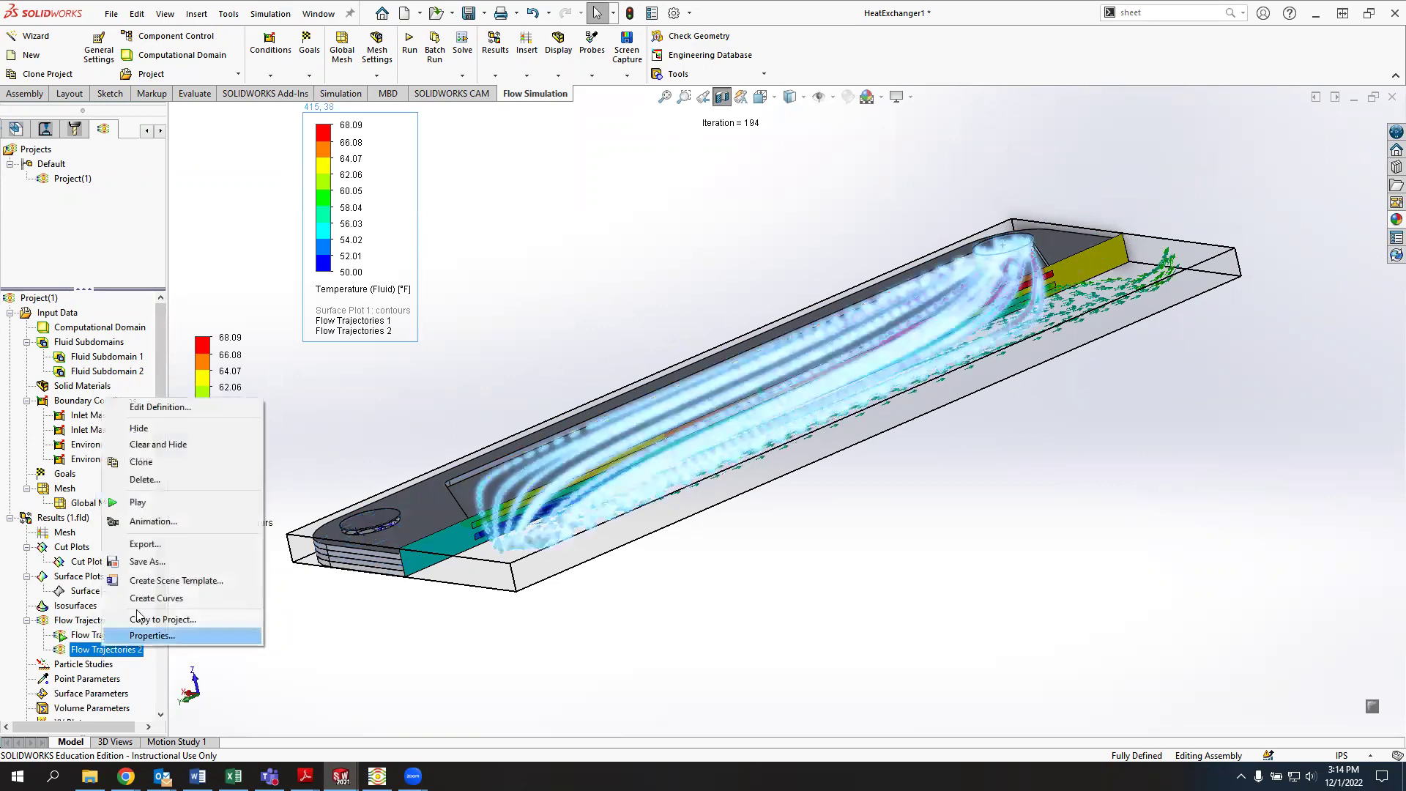
left_click(137, 503)
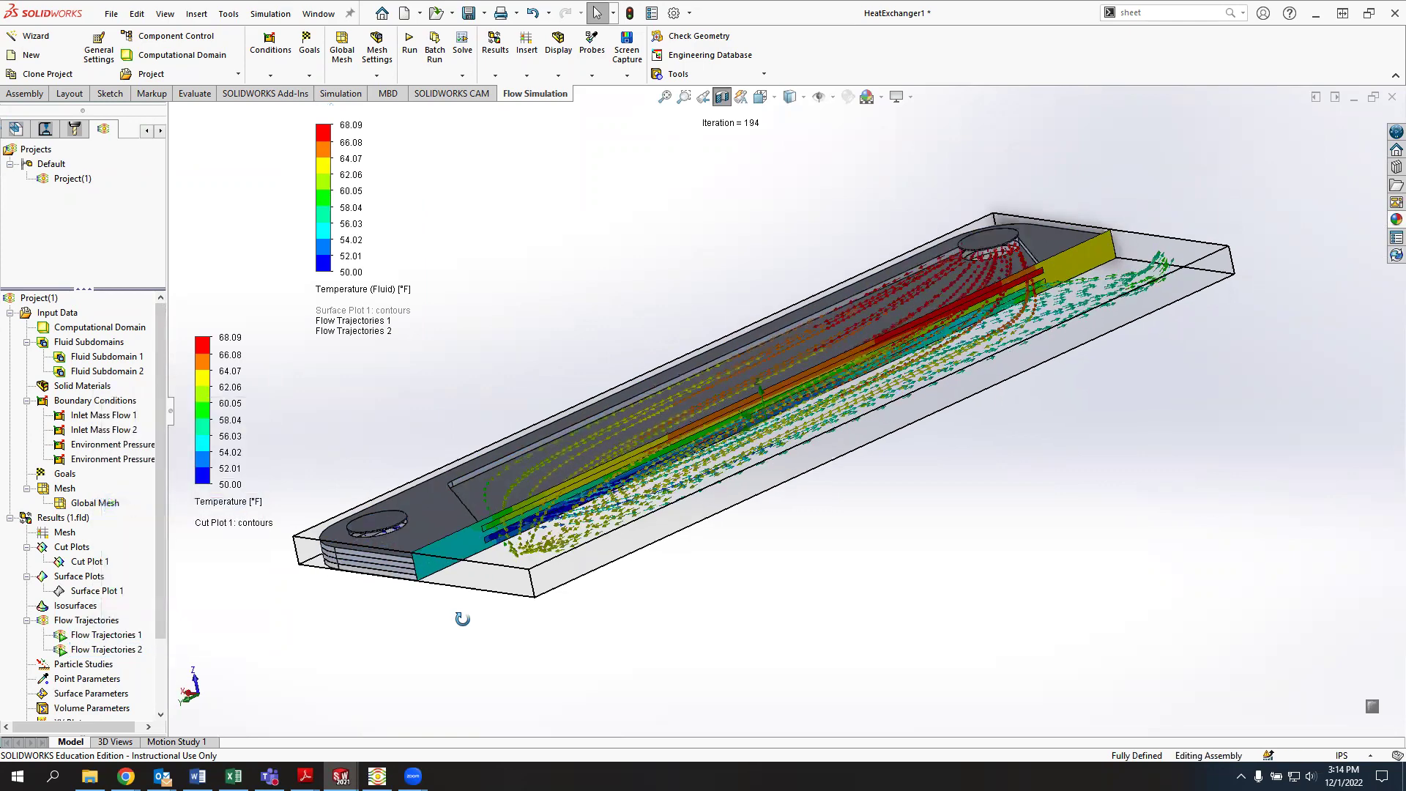
Inspect the animated flow trajectories of both fluids from the upper and lower sides of the heat exchanger
middle_click_drag(472, 627, 811, 299)
scroll(810, 287, "down", 3)
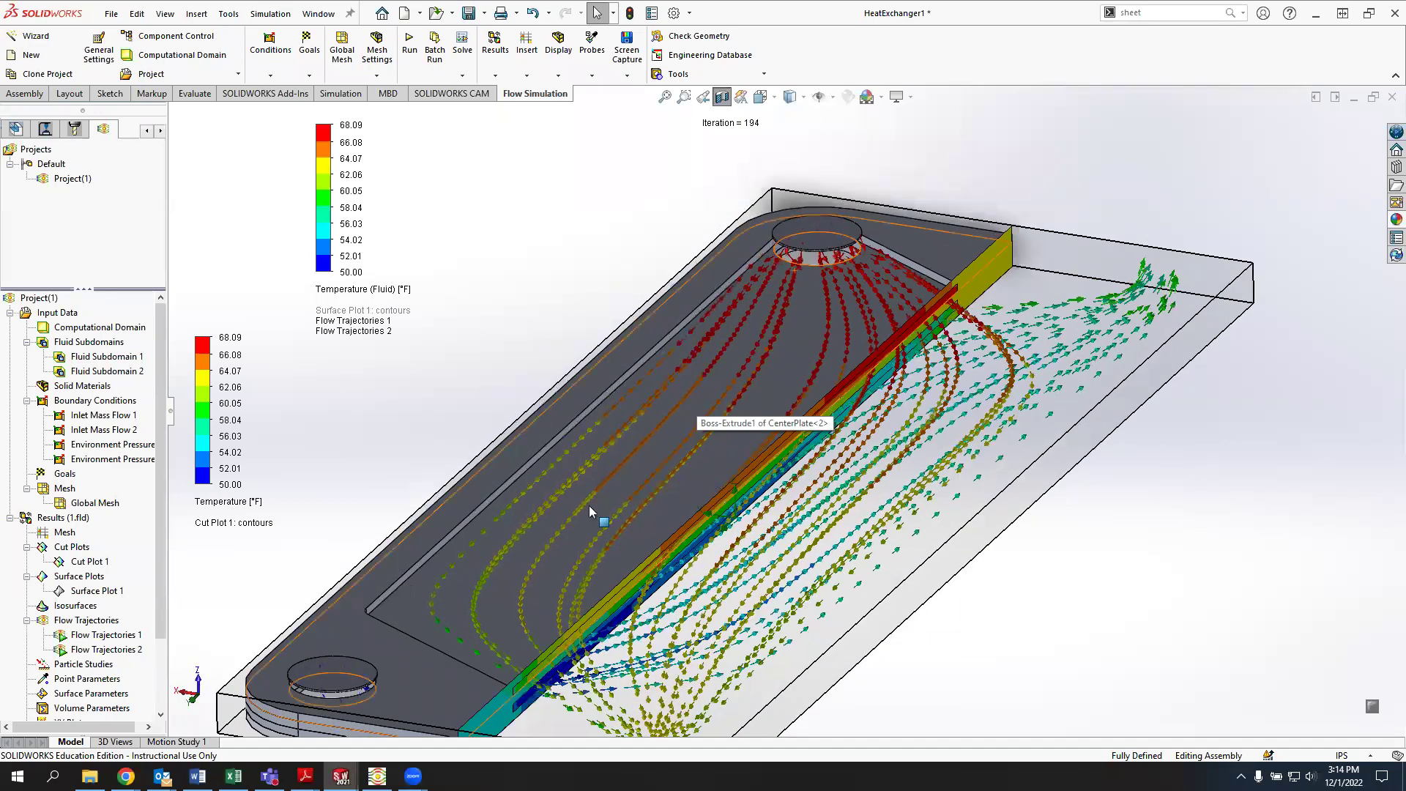
middle_click_drag(661, 665, 489, 352)
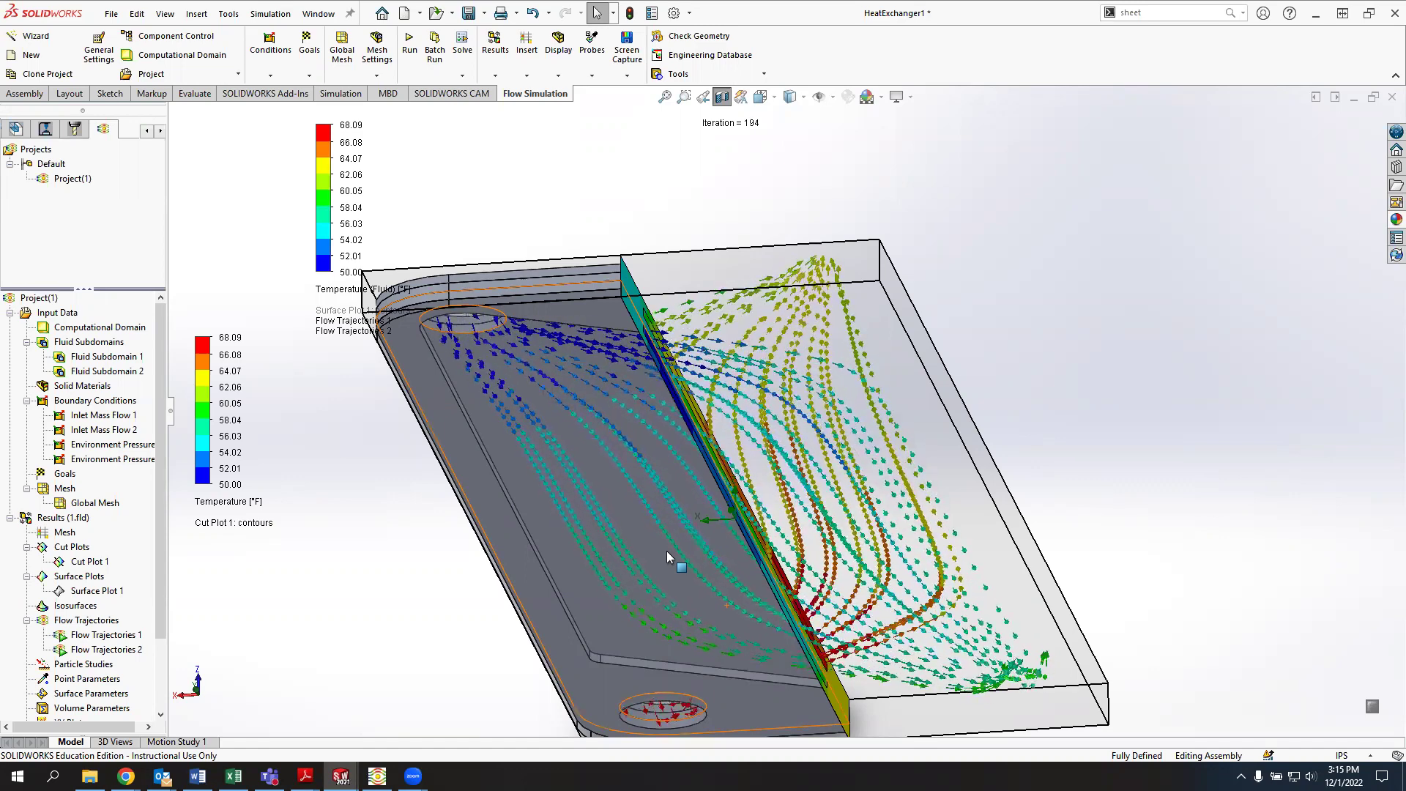
Hide Flow Trajectories 1 and Flow Trajectories 2 so the plate stack shows only the temperature cut plot
middle_click_drag(671, 554, 668, 554)
right_click(91, 636)
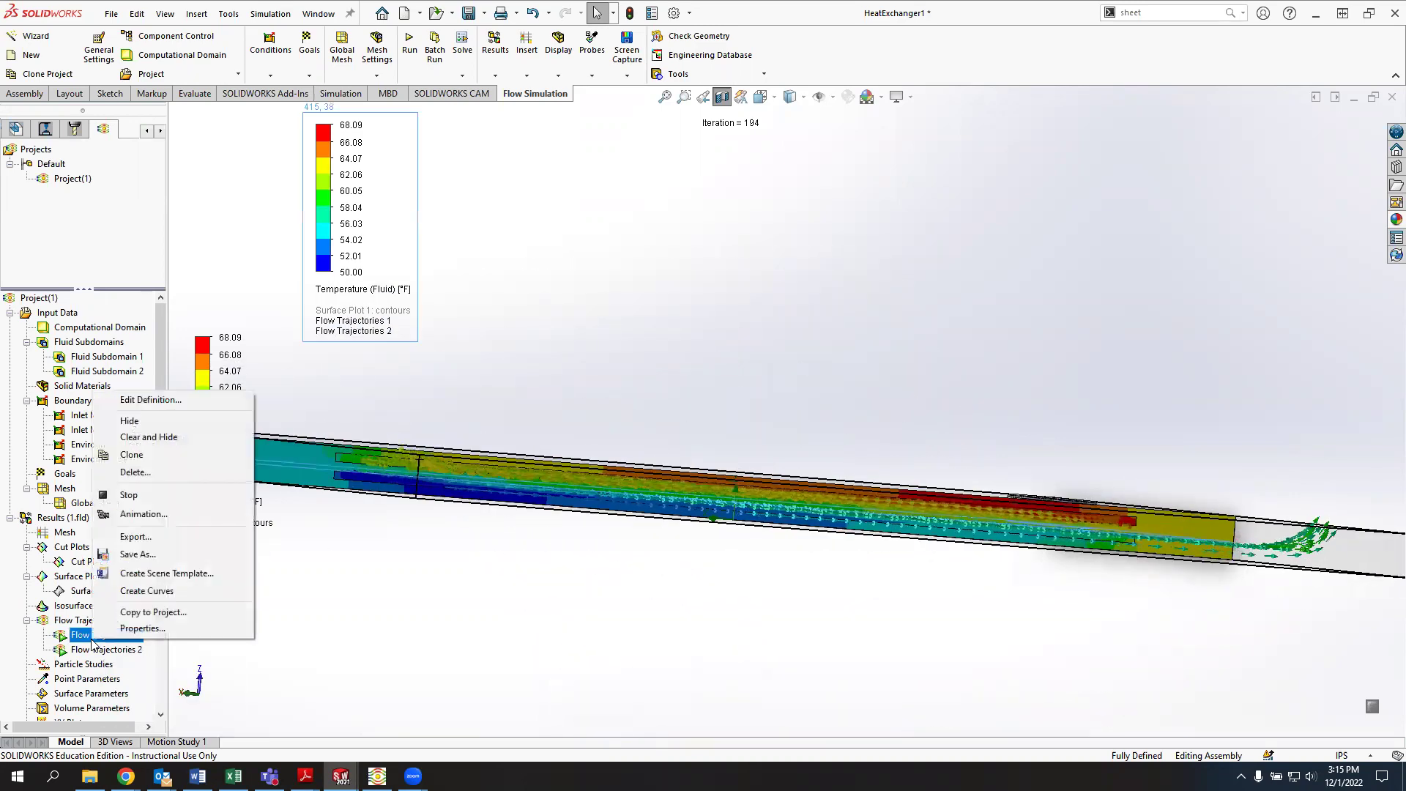
left_click(130, 421)
right_click(107, 651)
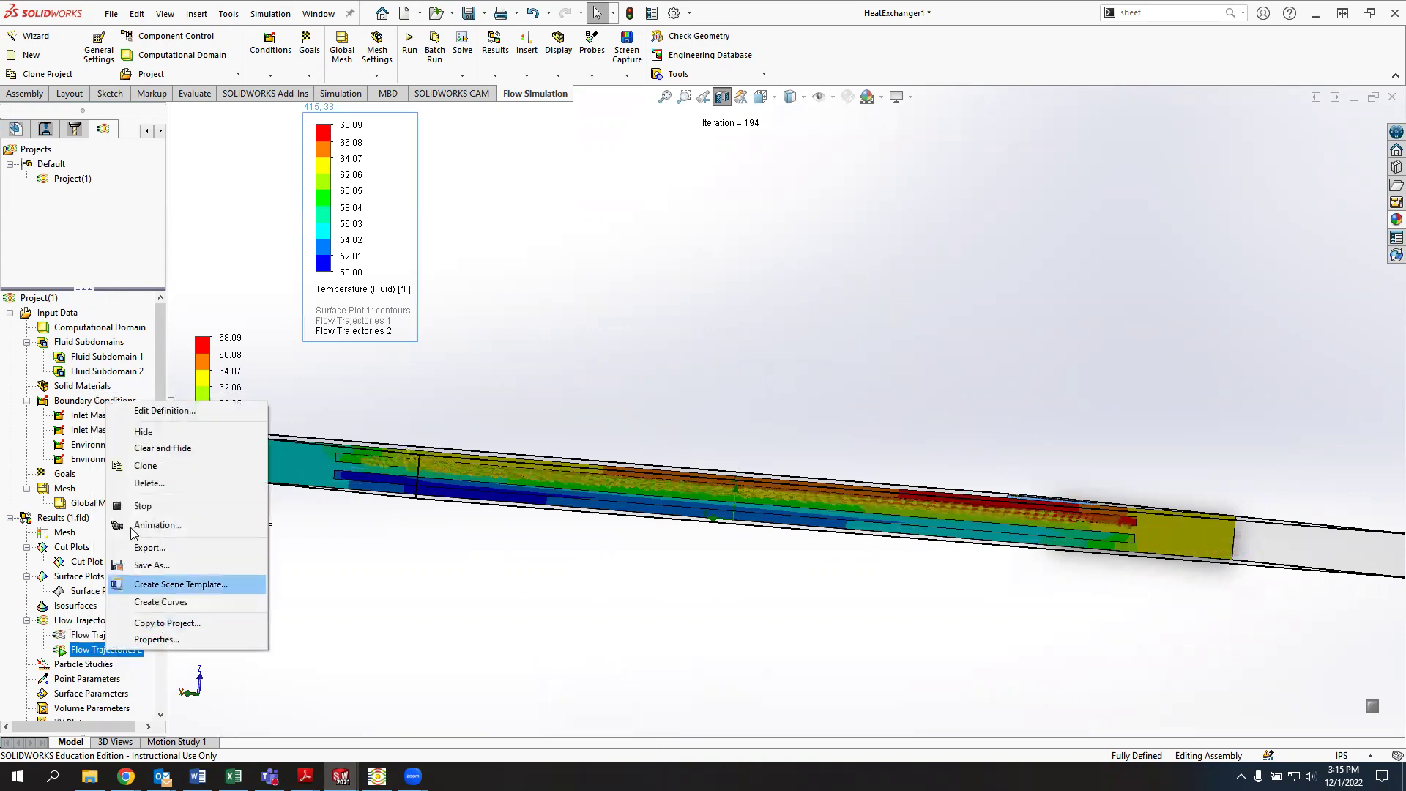
left_click(135, 436)
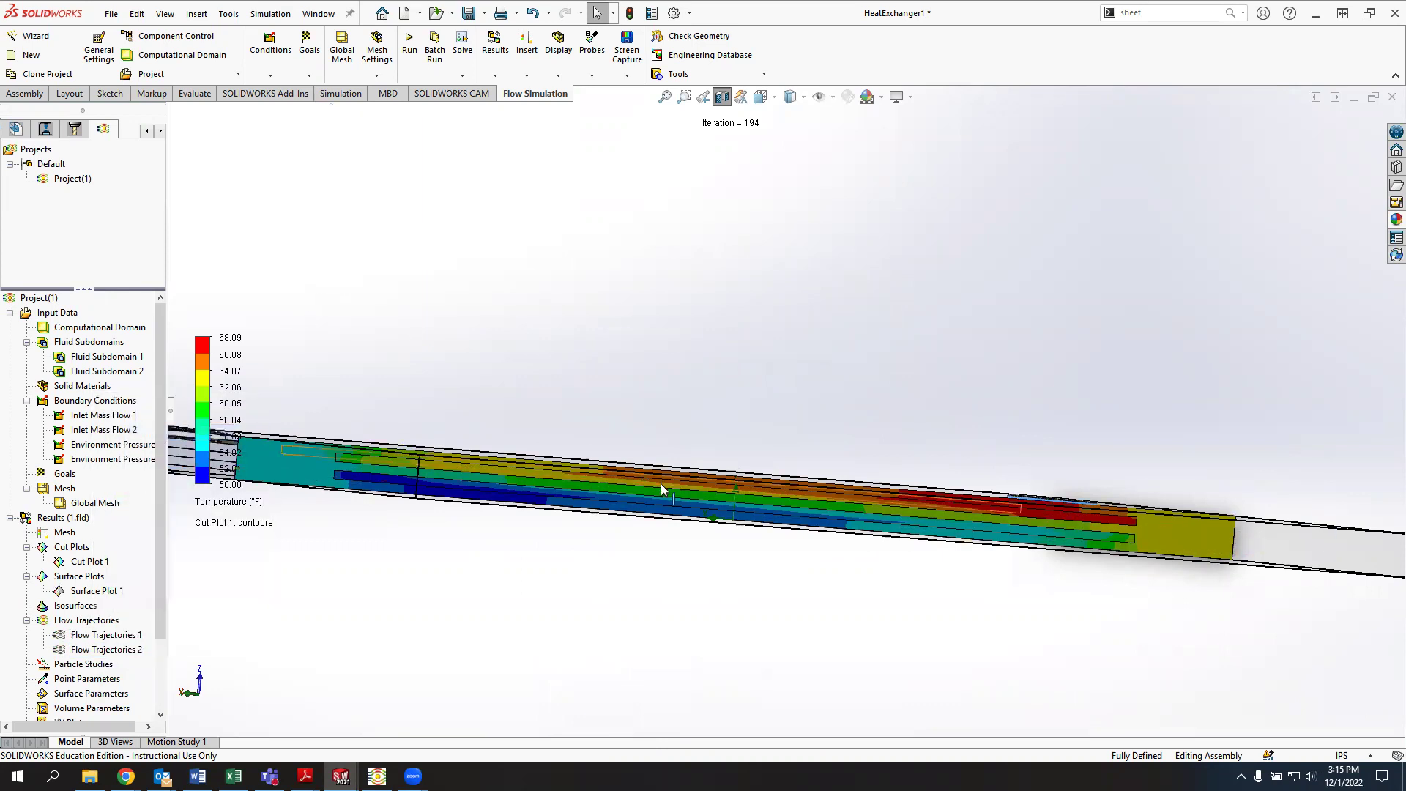
Examine the temperature bands across the center plate and adjacent fluid layers near the middle of the cut plot
scroll(658, 491, "down", 3)
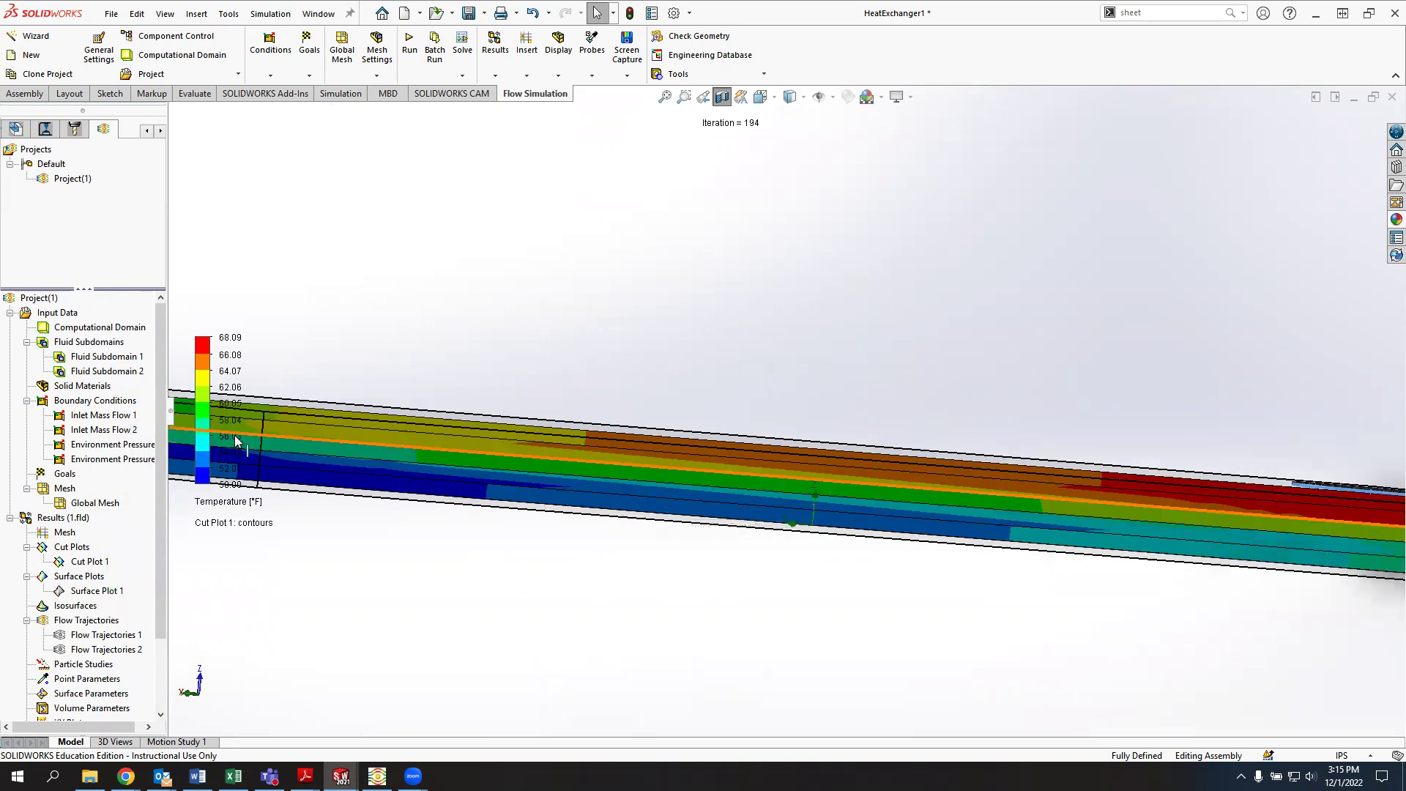
scroll(831, 587, "up", 3)
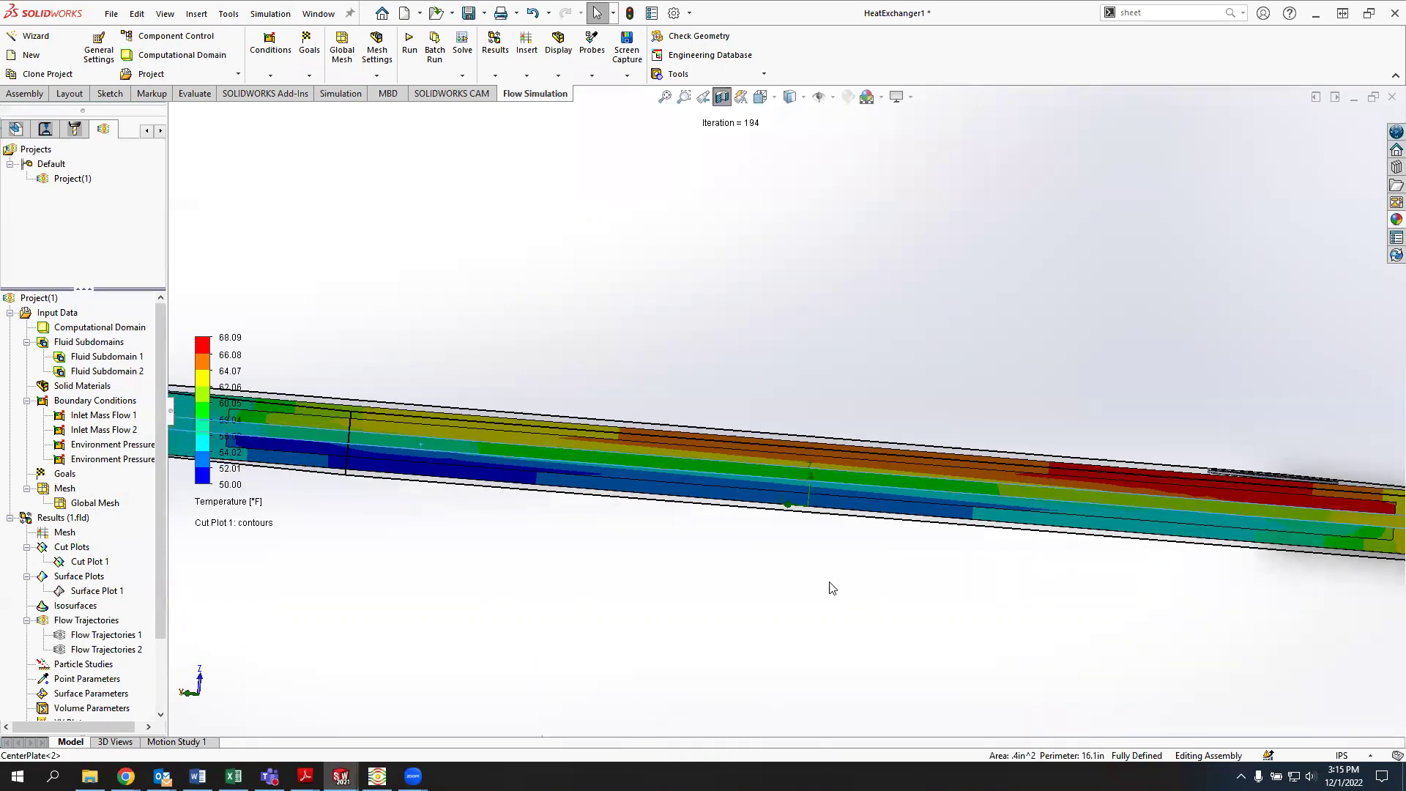
scroll(967, 506, "down", 3)
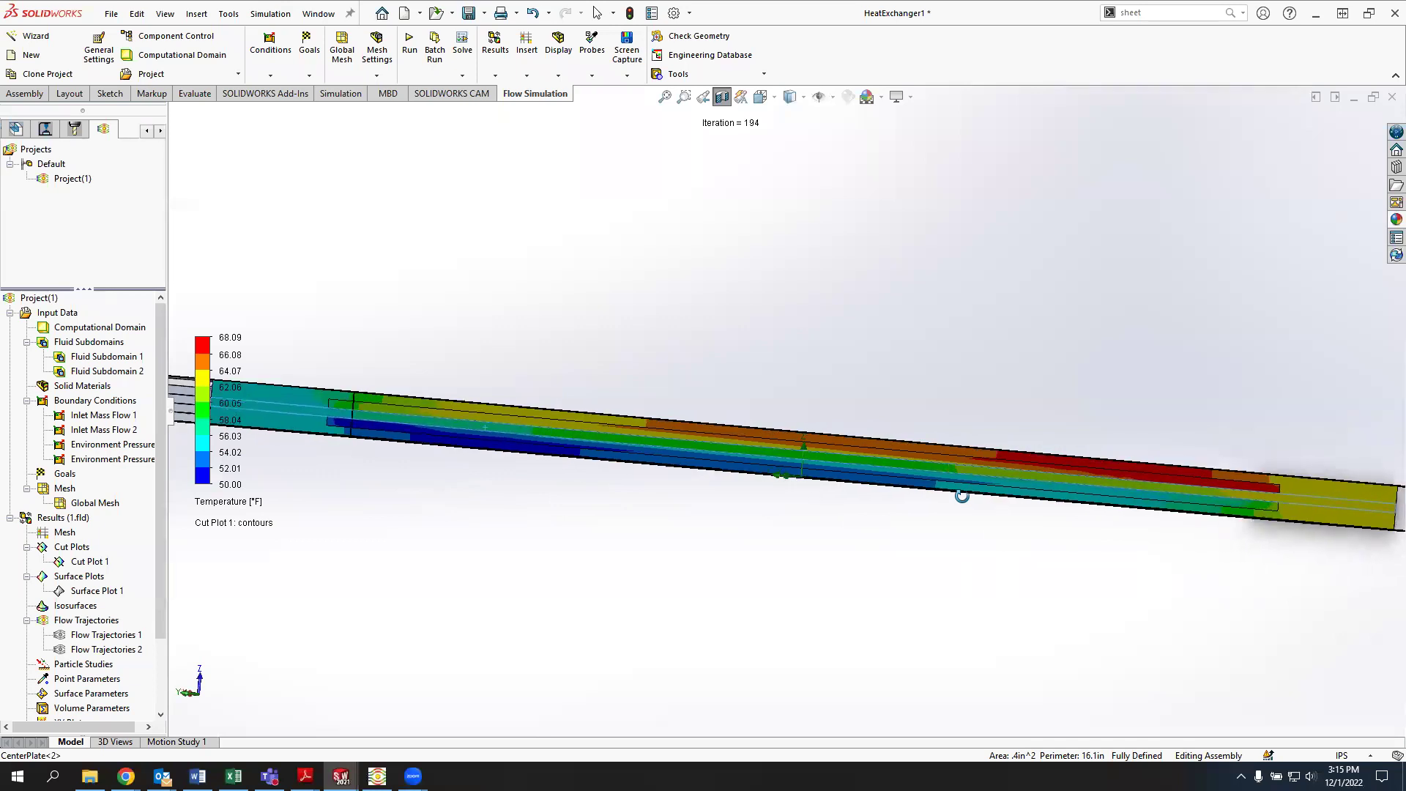
scroll(903, 490, "down", 2)
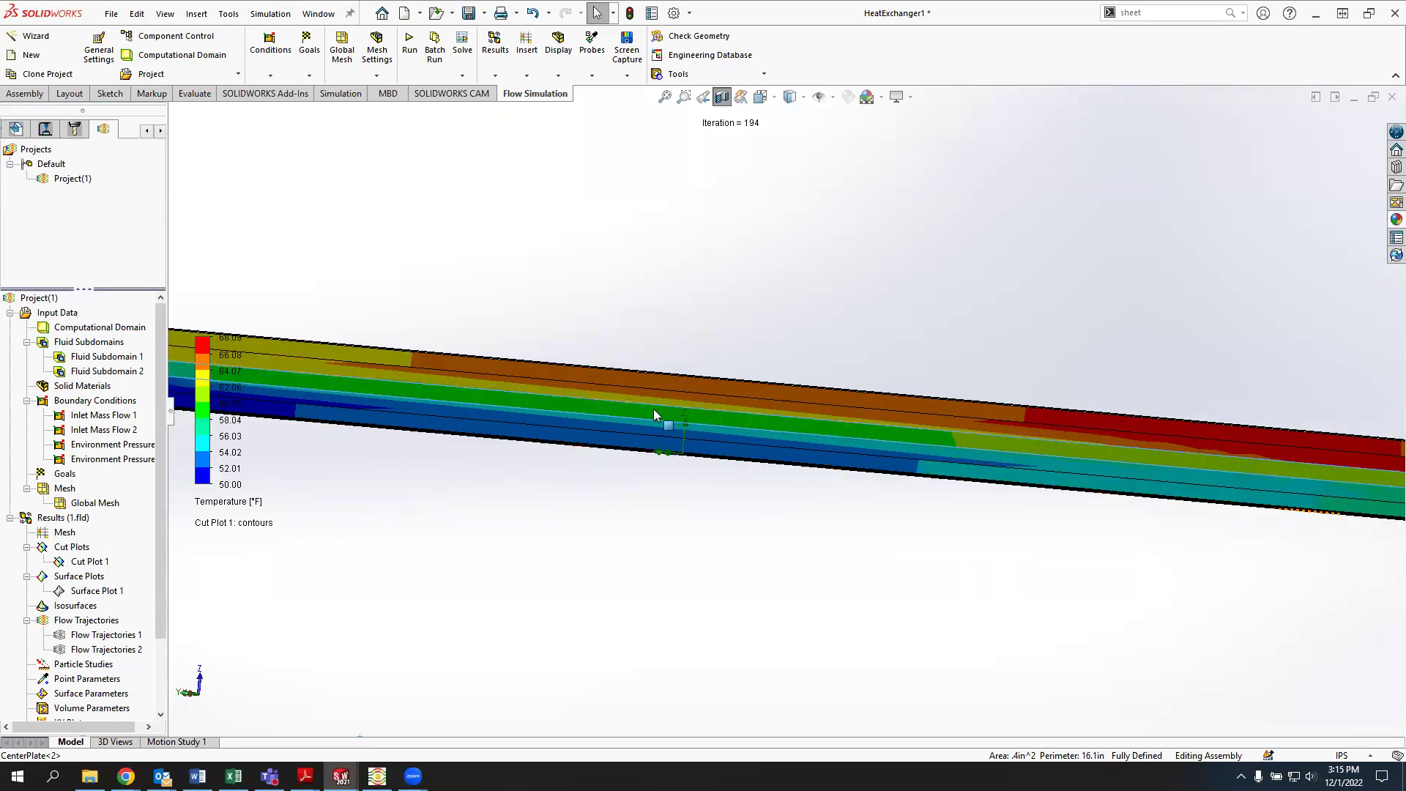
scroll(649, 424, "down", 3)
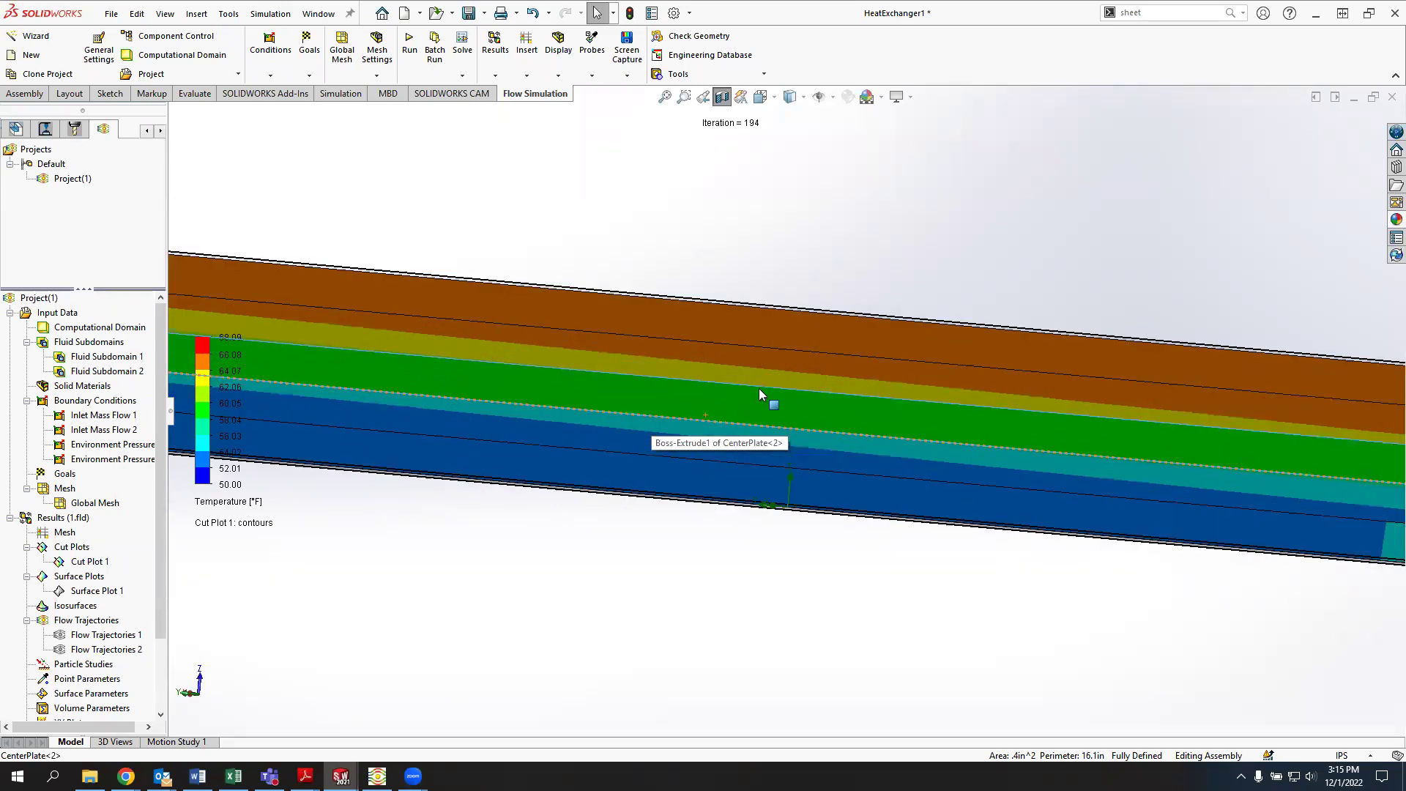
middle_click_drag(704, 414, 783, 416)
Highlight the center plate's face and compare the temperatures of the layers above and below it along the stack
left_click(808, 345)
middle_click_drag(819, 338, 812, 358)
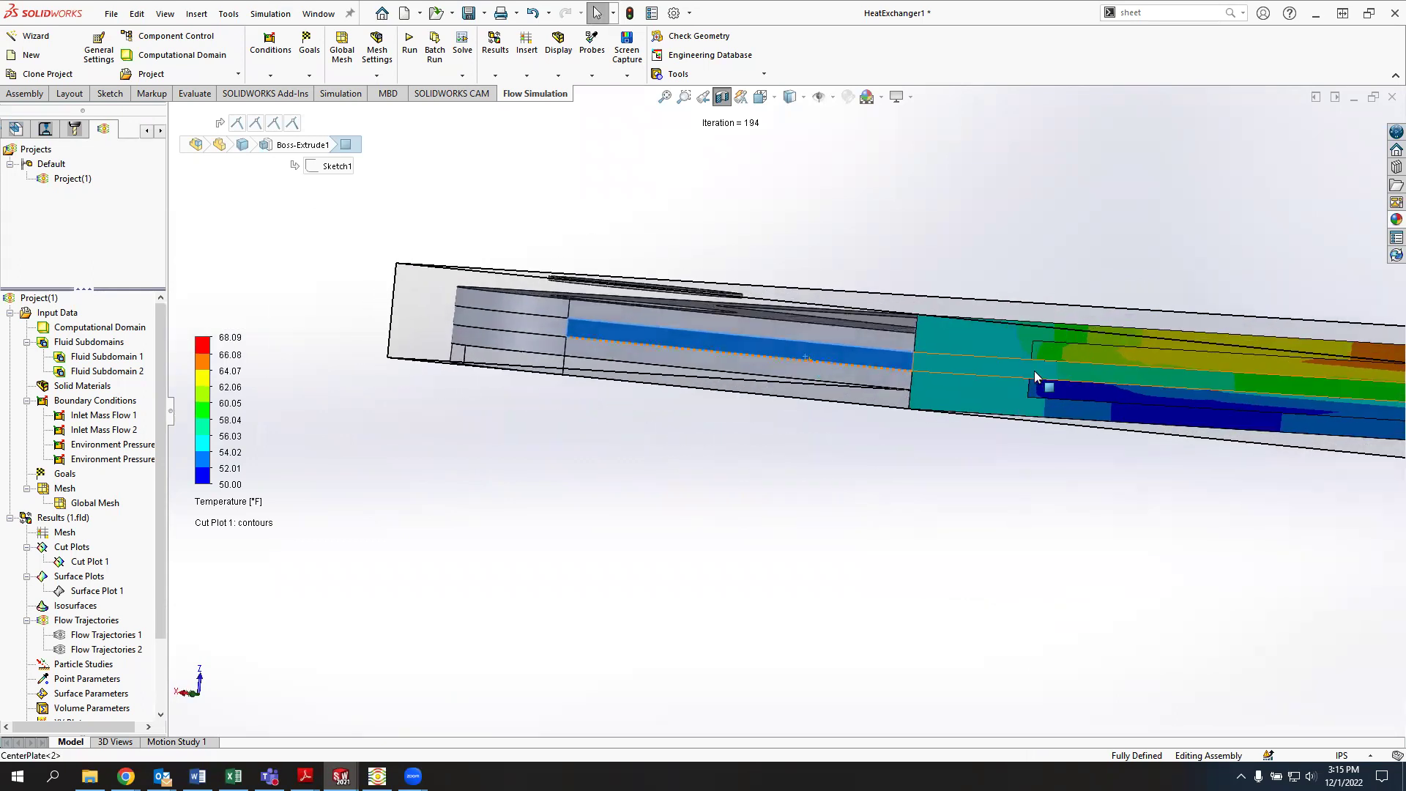
left_click(1035, 376)
scroll(1184, 372, "down", 3)
scroll(1184, 385, "up", 2)
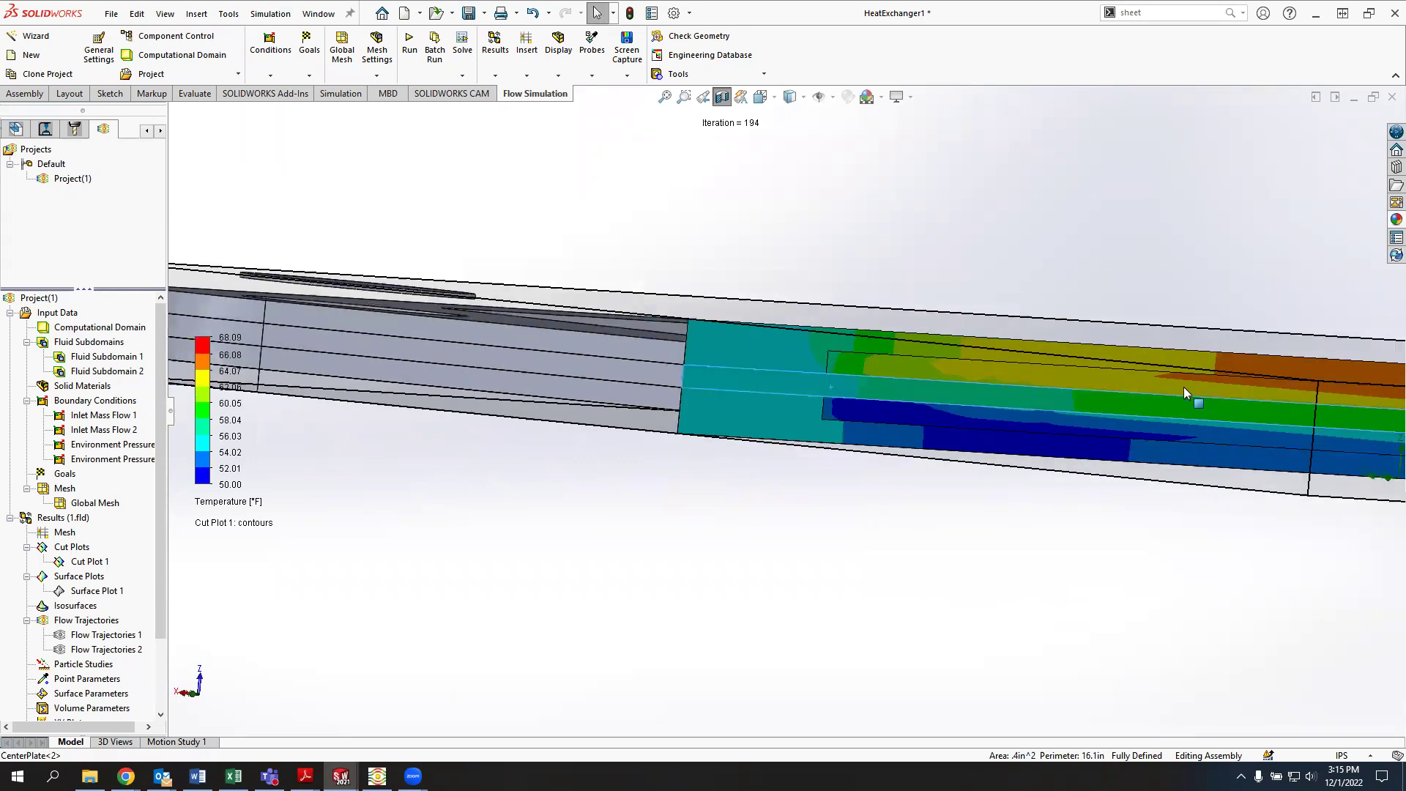
scroll(1250, 402, "down", 1)
scroll(1283, 419, "up", 3)
scroll(1266, 438, "down", 2)
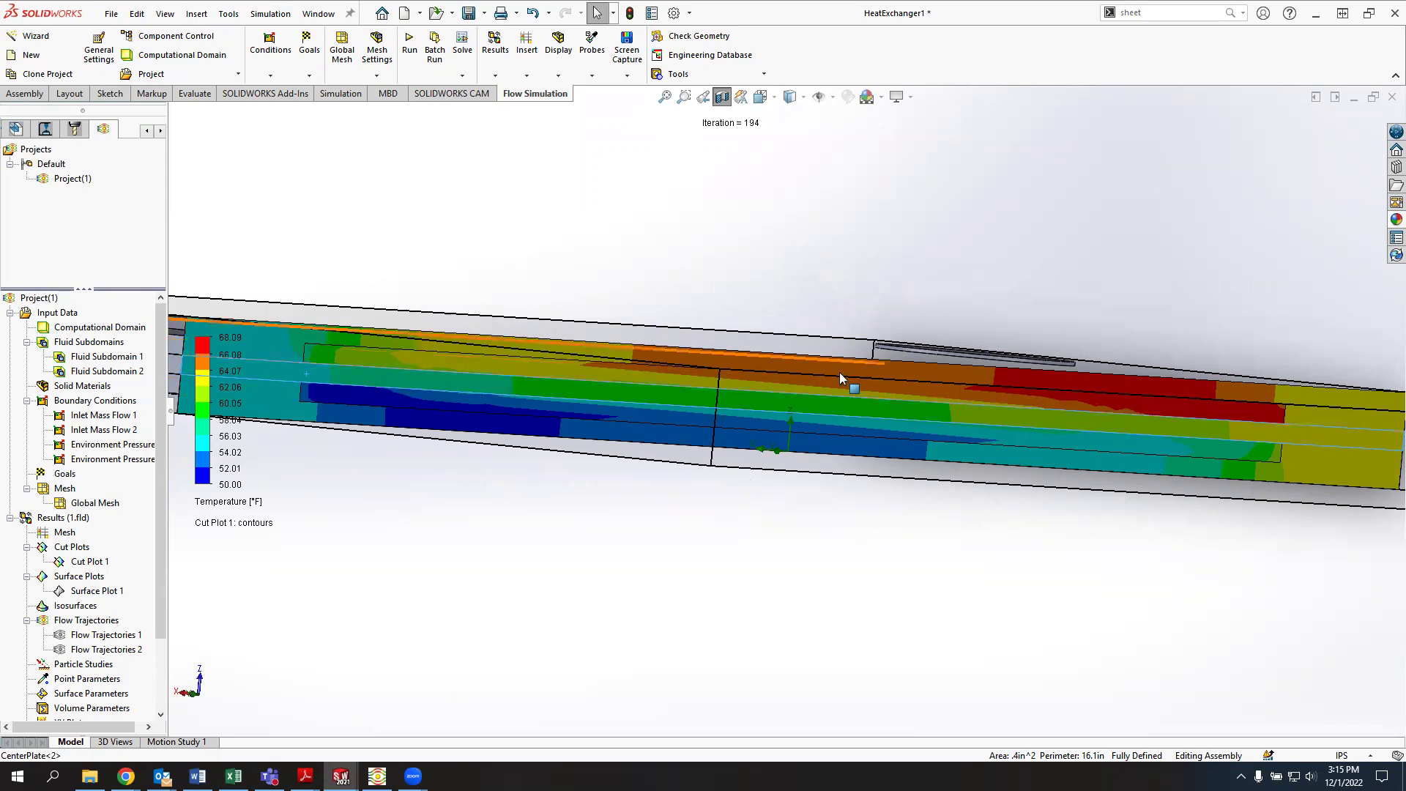
scroll(983, 390, "down", 3)
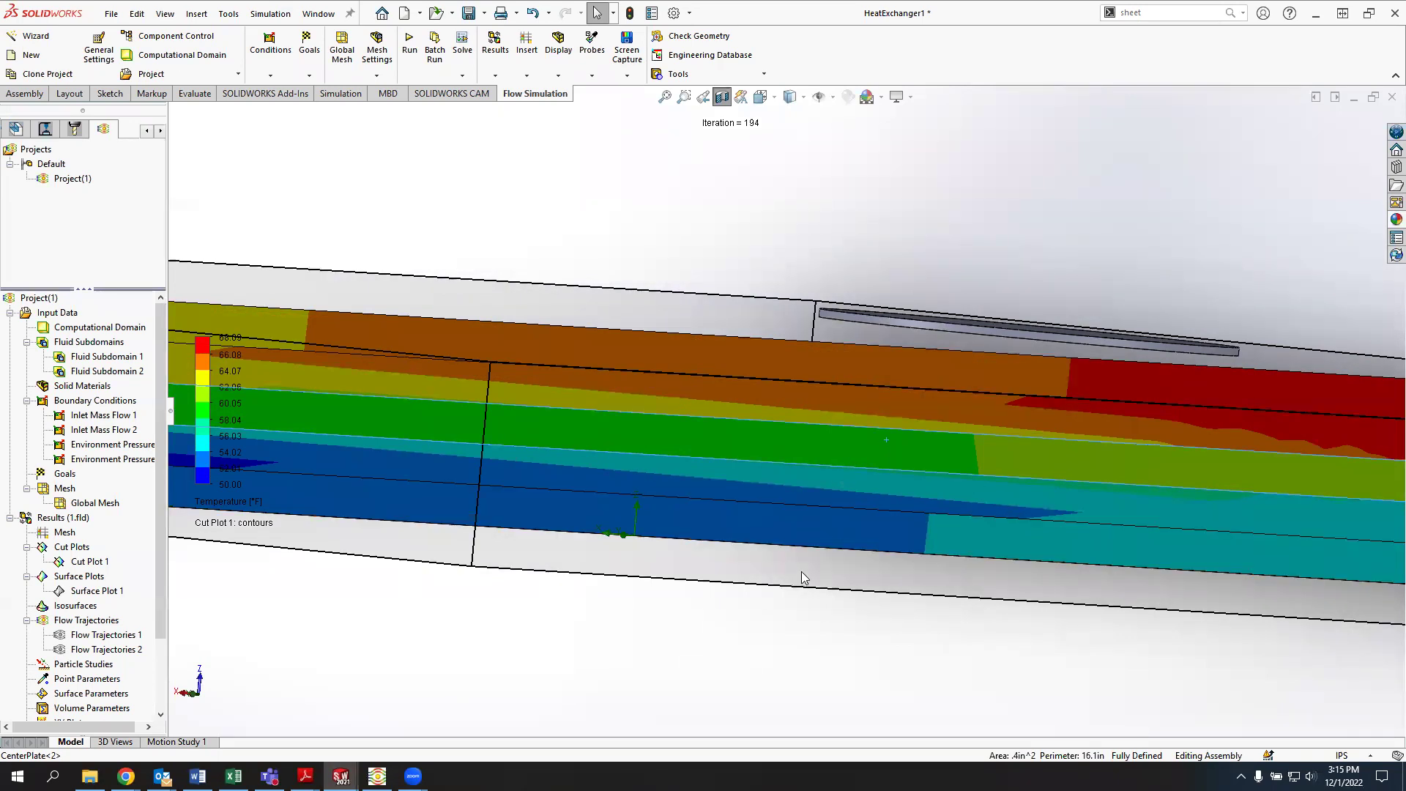
scroll(802, 573, "up", 2)
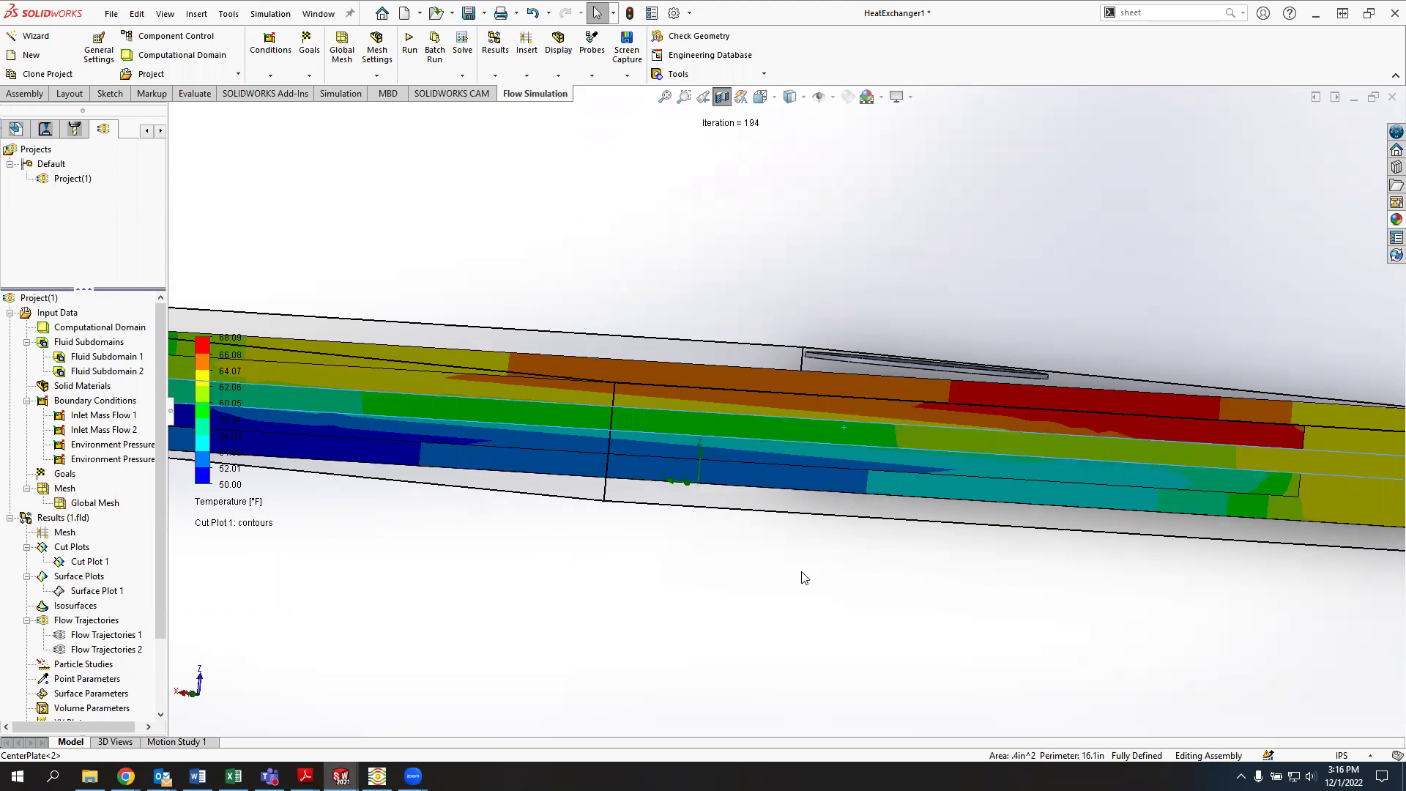
Review the entire temperature cut plot in relation to the heat exchanger's plates and port openings
middle_click_drag(808, 529, 786, 449)
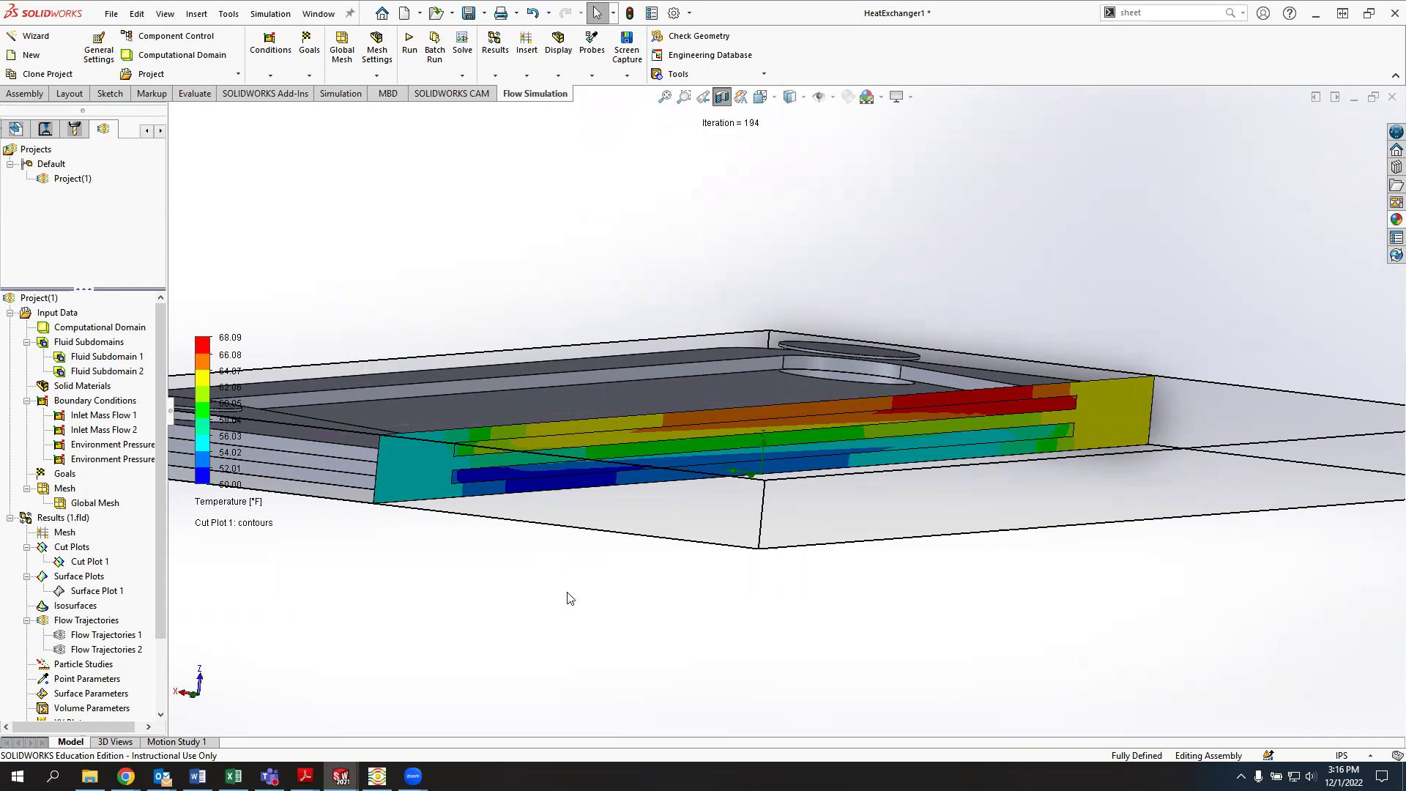
middle_click_drag(612, 393, 600, 433)
scroll(614, 465, "up", 2)
scroll(612, 466, "down", 1)
scroll(613, 466, "up", 2)
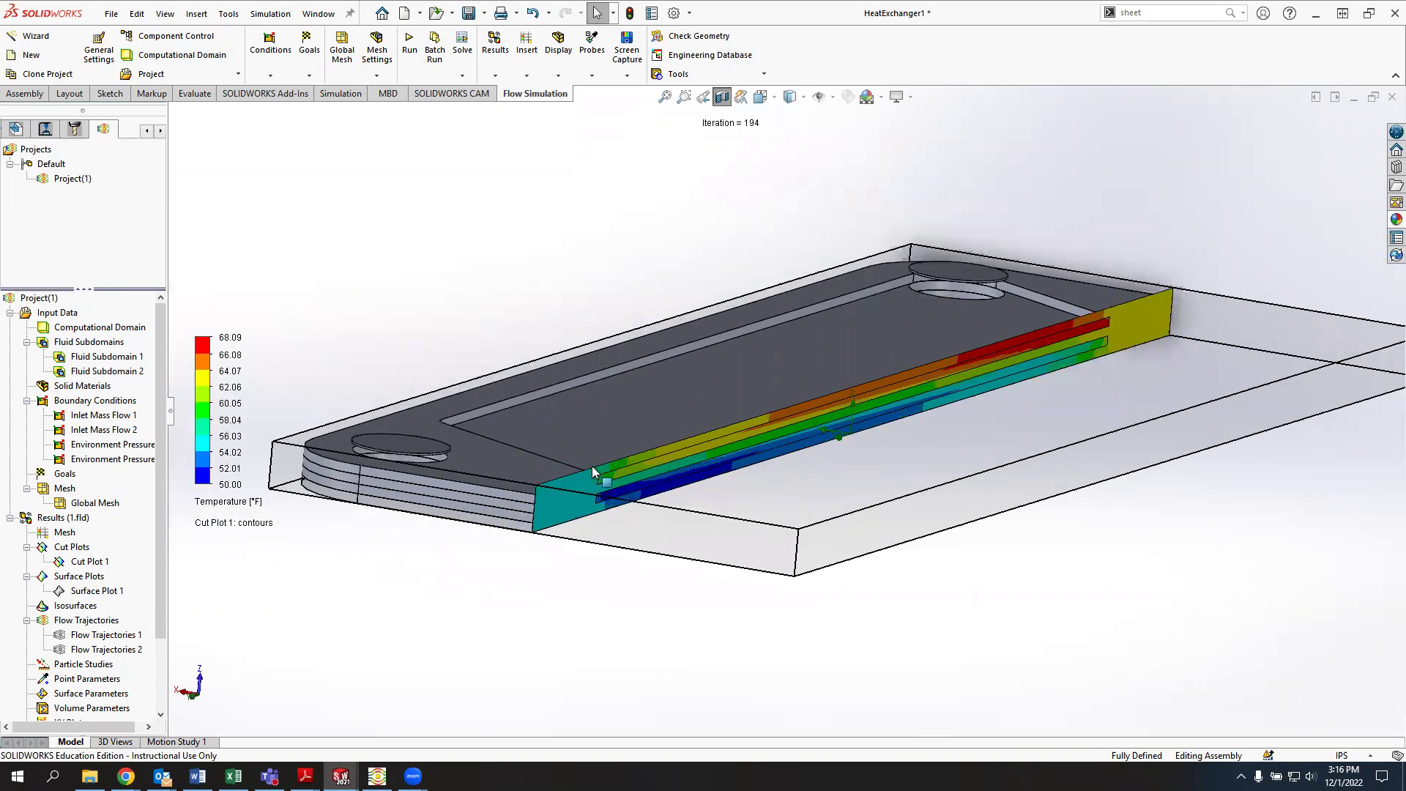